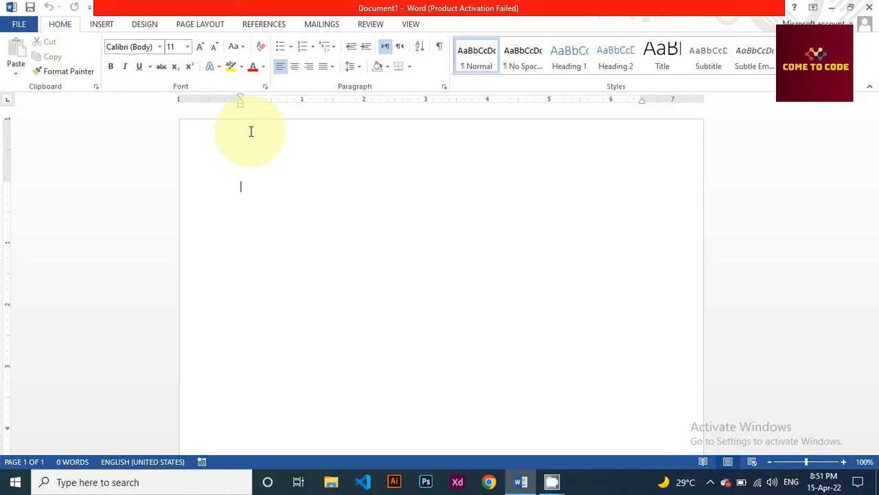
Fill the blank document with sample paragraphs by entering the =rand() formula
{"action": "scroll", "coordinate": [251, 190], "scroll_direction": "up", "scroll_amount": 3, "text": "ctrl"}
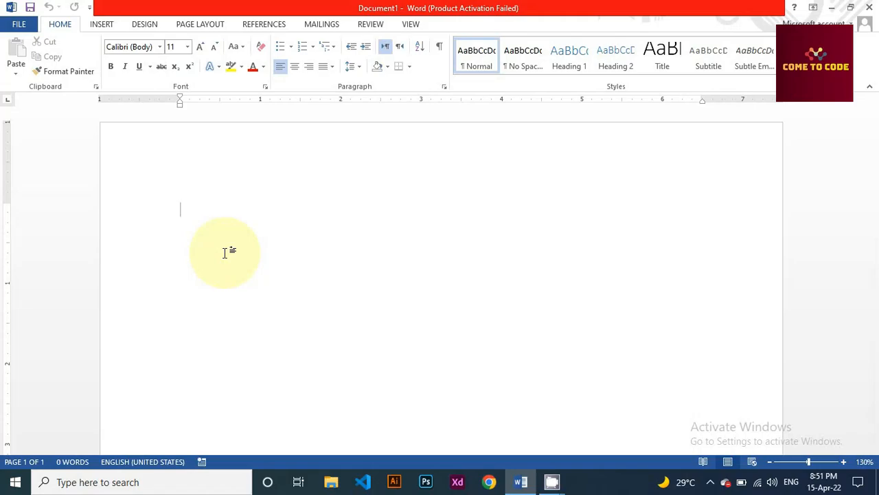
{"action": "type", "text": "="}
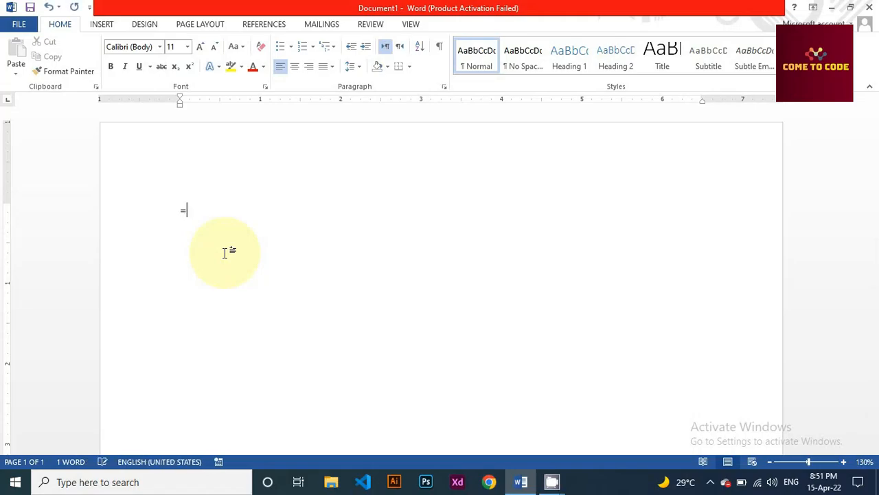
{"action": "type", "text": "rand()"}
{"action": "key", "text": "Return"}
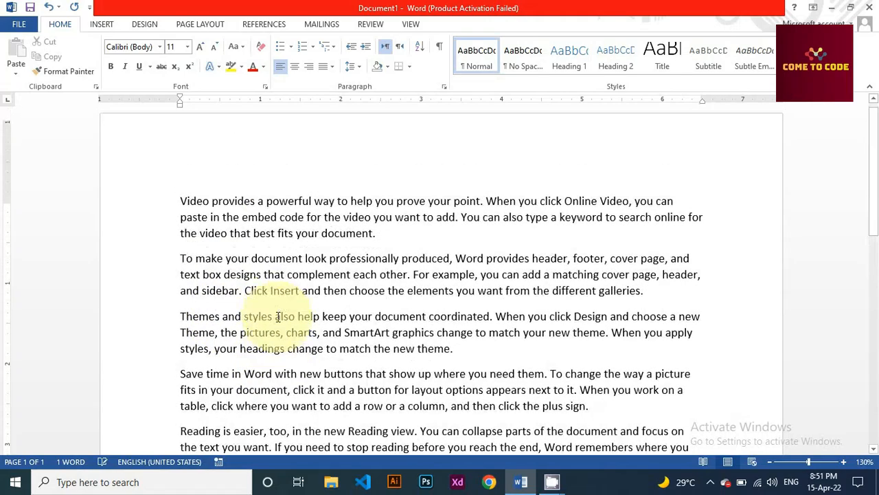
{"action": "scroll", "coordinate": [278, 317], "scroll_direction": "up", "scroll_amount": 3}
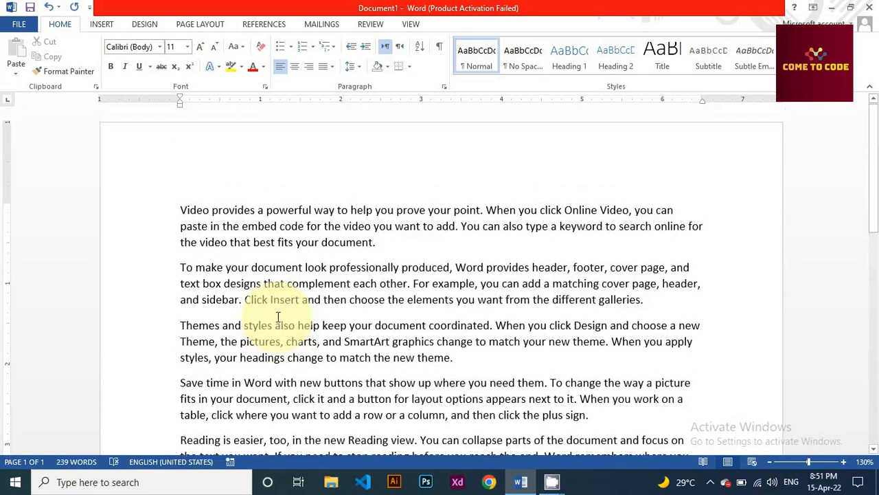
{"action": "scroll", "coordinate": [278, 317], "scroll_direction": "down", "scroll_amount": 1, "text": "ctrl"}
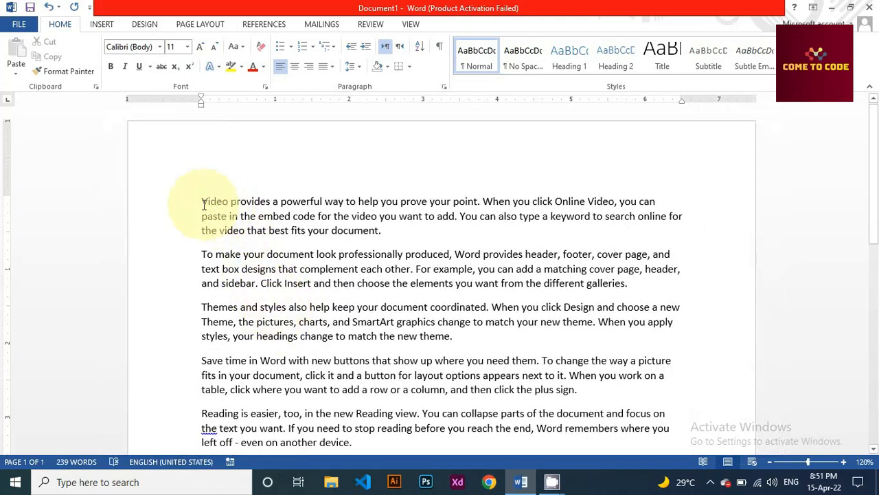
Change the font of the whole first paragraph to Montserrat
{"action": "left_click", "coordinate": [162, 48]}
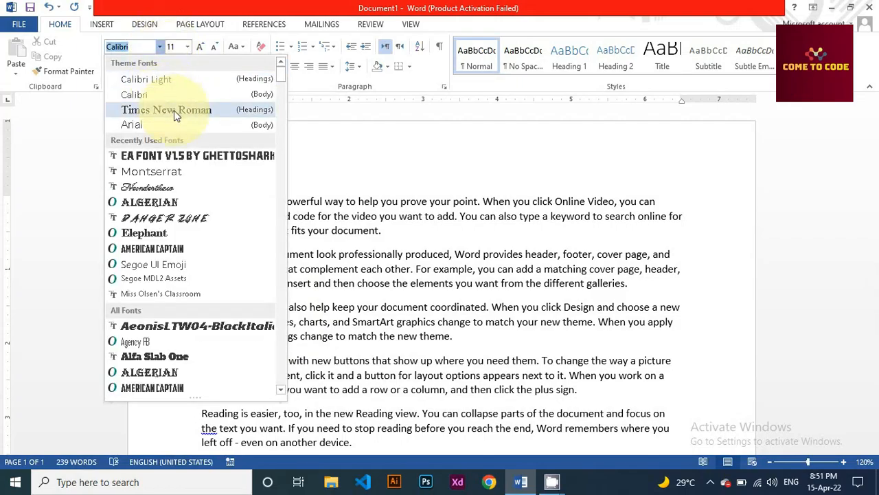
{"action": "left_click", "coordinate": [394, 197]}
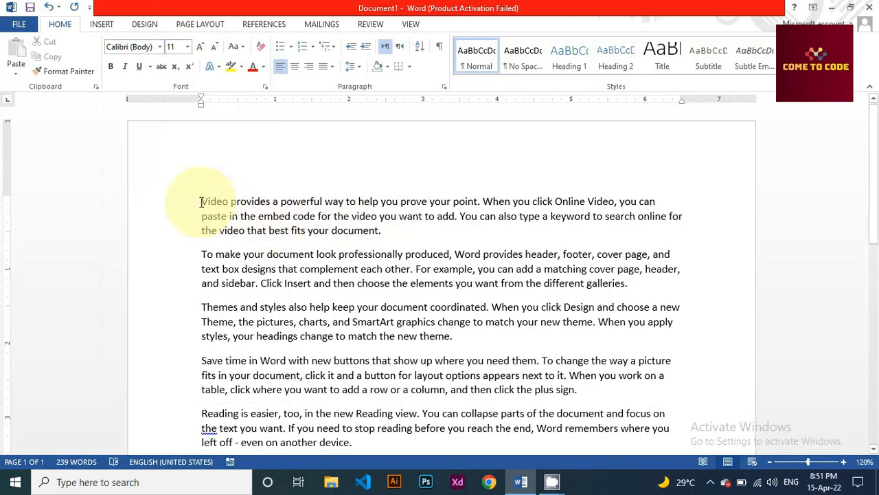
{"action": "left_click_drag", "start_coordinate": [201, 201], "coordinate": [391, 230]}
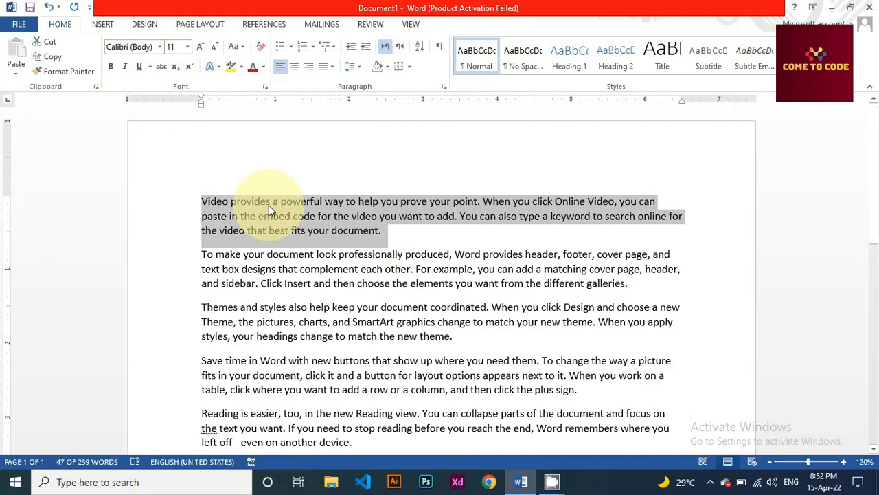
{"action": "left_click", "coordinate": [388, 235]}
{"action": "mouse_move", "coordinate": [380, 231]}
{"action": "left_mouse_down"}
{"action": "mouse_move", "coordinate": [285, 231]}
{"action": "mouse_move", "coordinate": [201, 205]}
{"action": "mouse_move", "coordinate": [337, 210]}
{"action": "mouse_move", "coordinate": [383, 235]}
{"action": "left_mouse_up"}
{"action": "left_click", "coordinate": [202, 203]}
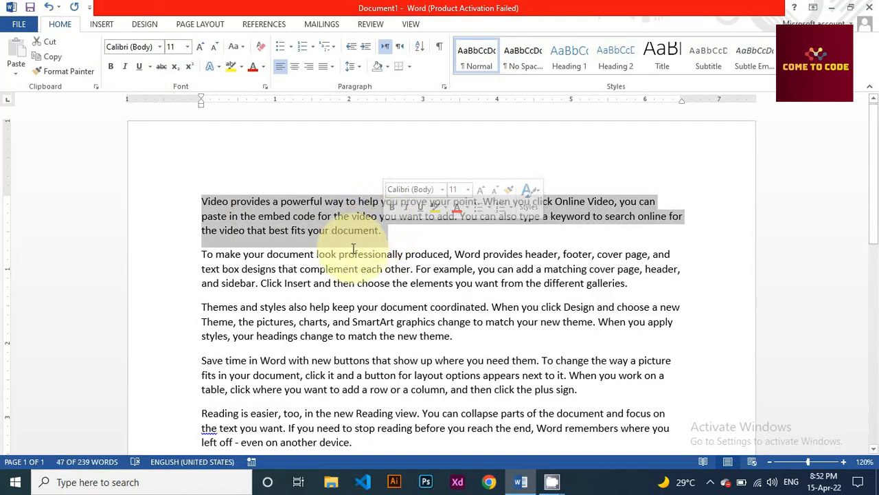
{"action": "left_click", "coordinate": [159, 47]}
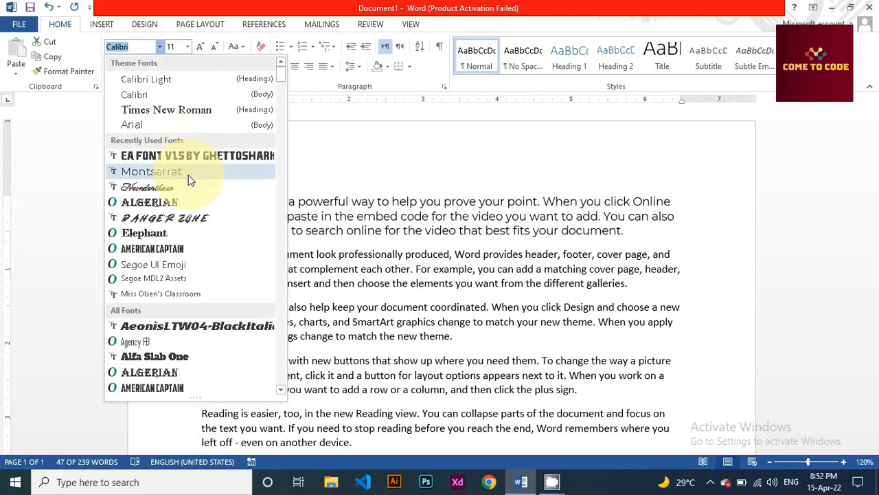
{"action": "left_click", "coordinate": [191, 180]}
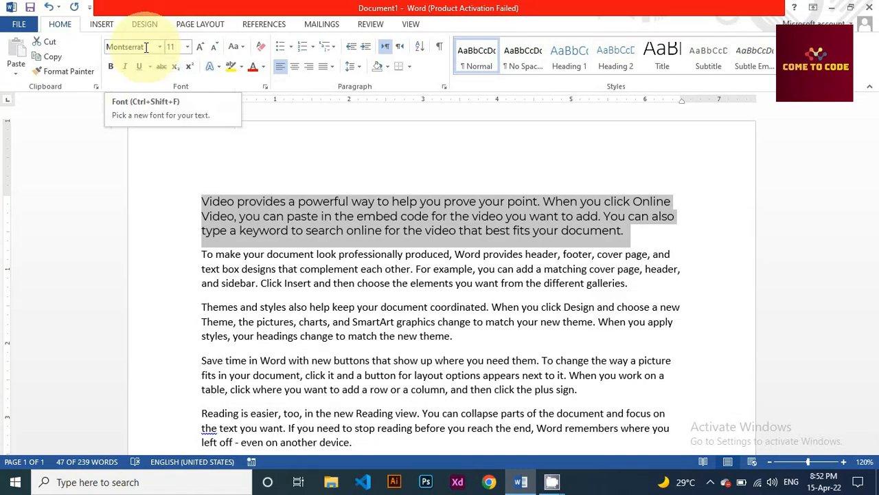
Set the first paragraph's font size to 20
{"action": "left_click", "coordinate": [188, 46]}
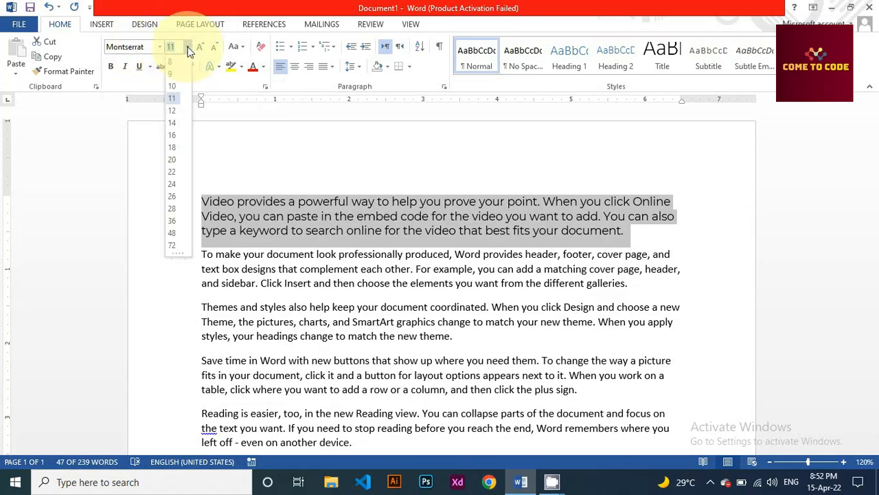
{"action": "left_click", "coordinate": [176, 100]}
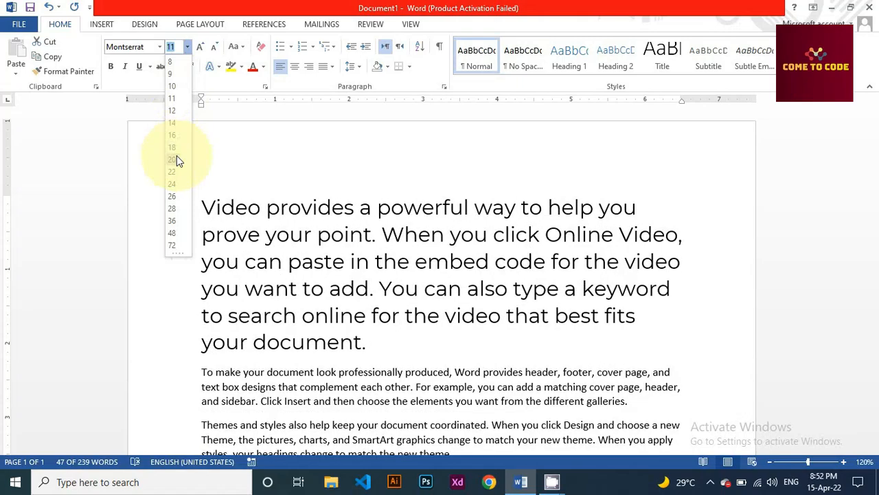
{"action": "left_click", "coordinate": [176, 158]}
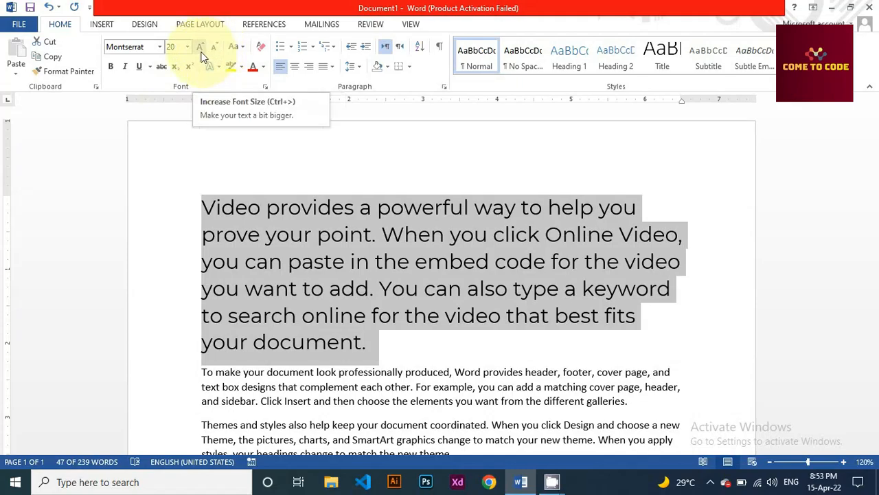
Grow the first paragraph's font by one size increment, and shrink it stepwise to 11
{"action": "left_click", "coordinate": [200, 54]}
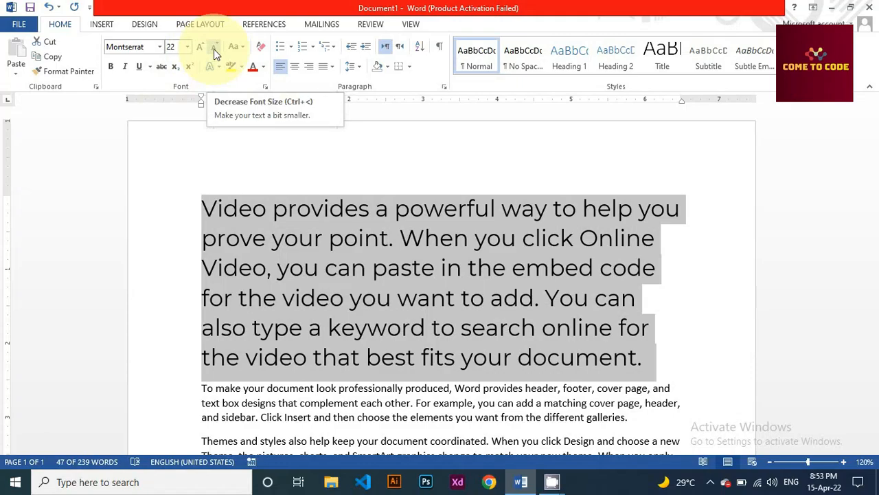
{"action": "left_click", "coordinate": [213, 49]}
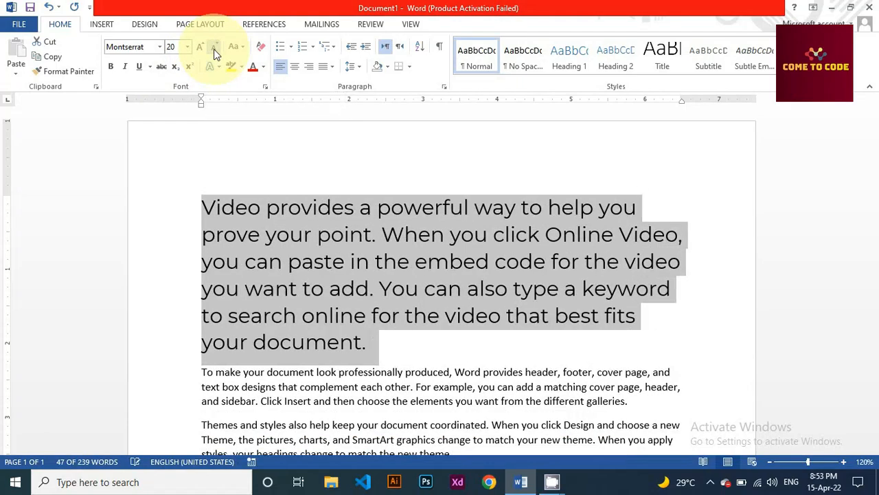
{"action": "left_click", "coordinate": [214, 49]}
{"action": "left_click", "coordinate": [214, 49]}
{"action": "left_click", "coordinate": [214, 48]}
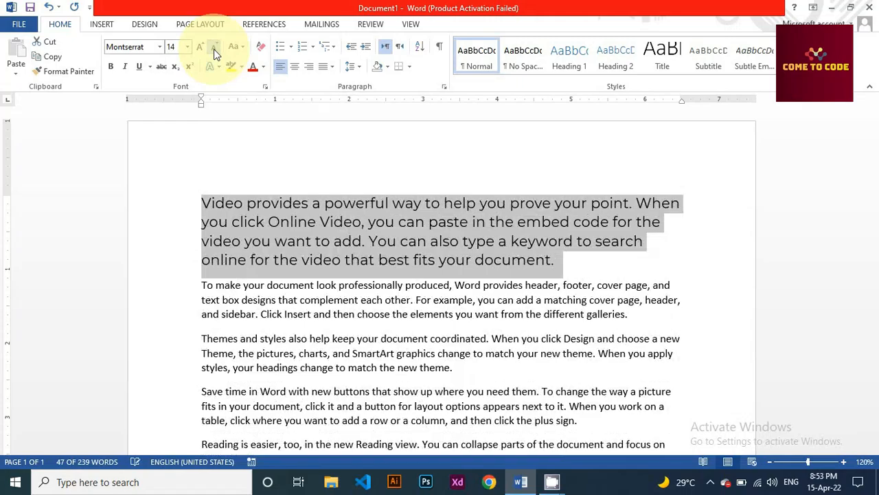
{"action": "left_click", "coordinate": [214, 49]}
{"action": "left_click", "coordinate": [214, 48]}
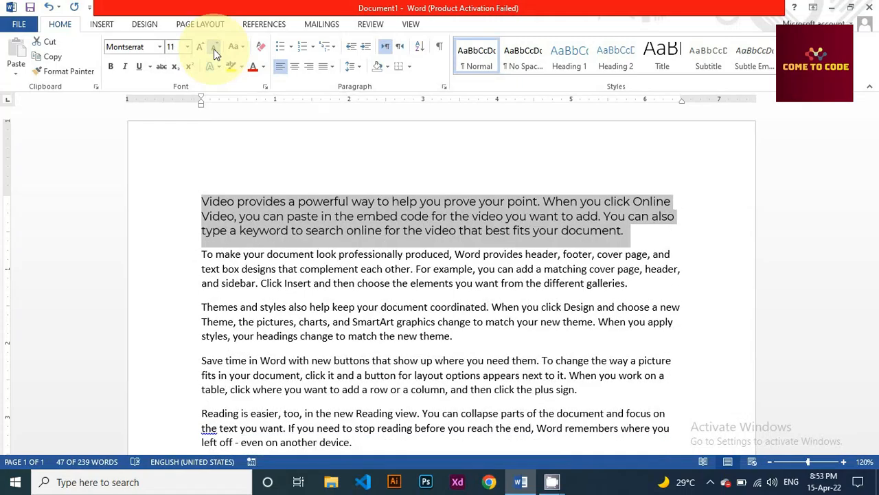
Make the opening words "Video provides a" in the first paragraph bold
{"action": "left_click", "coordinate": [242, 204]}
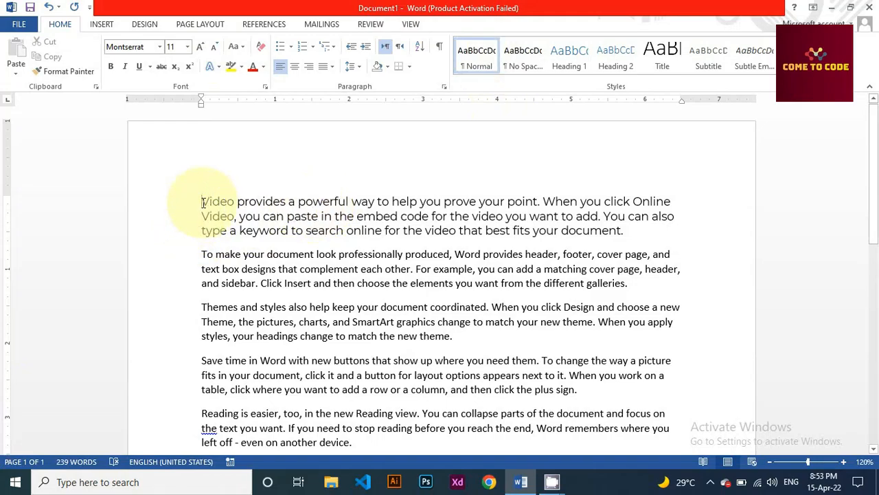
{"action": "left_click_drag", "start_coordinate": [201, 204], "coordinate": [298, 201]}
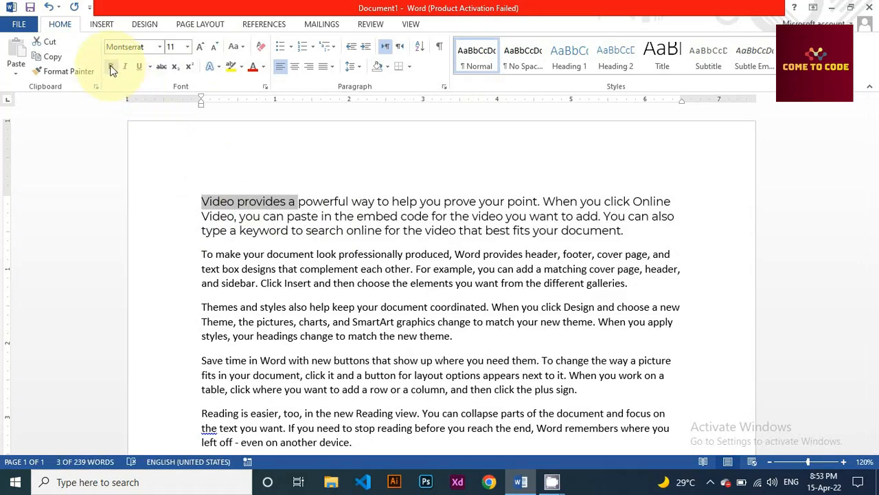
{"action": "left_click", "coordinate": [112, 68]}
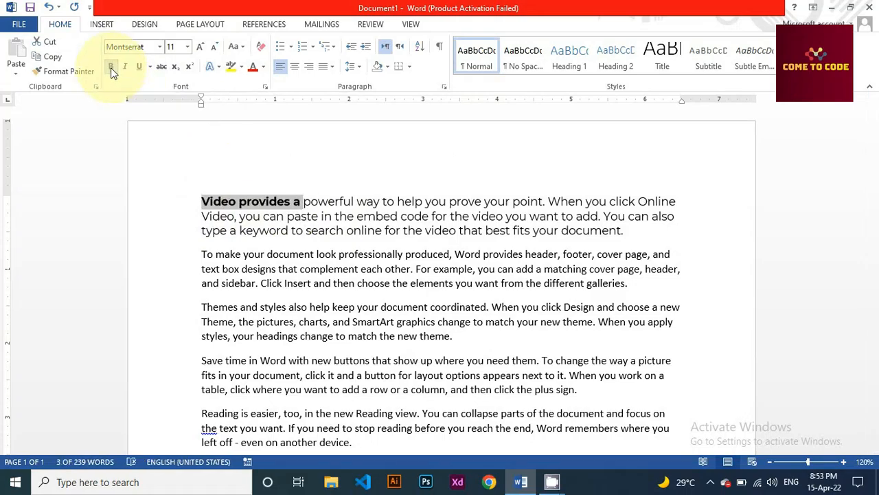
{"action": "left_click", "coordinate": [234, 200]}
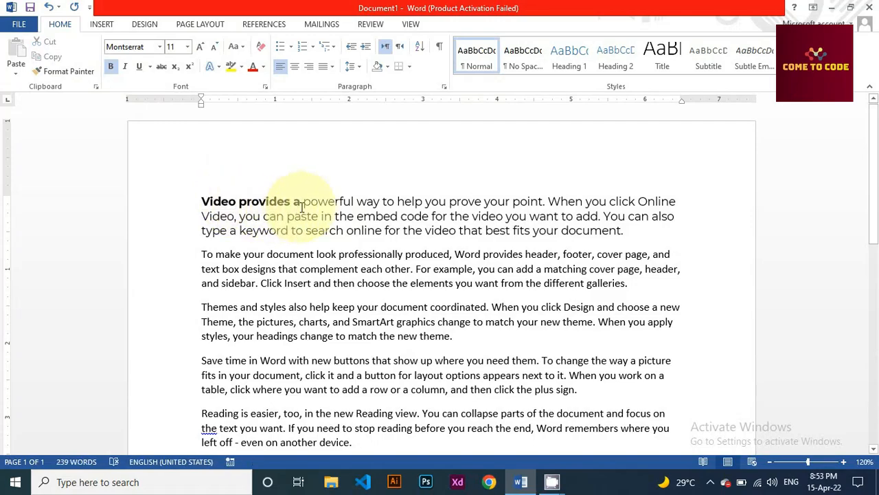
{"action": "left_click_drag", "start_coordinate": [300, 202], "coordinate": [202, 202]}
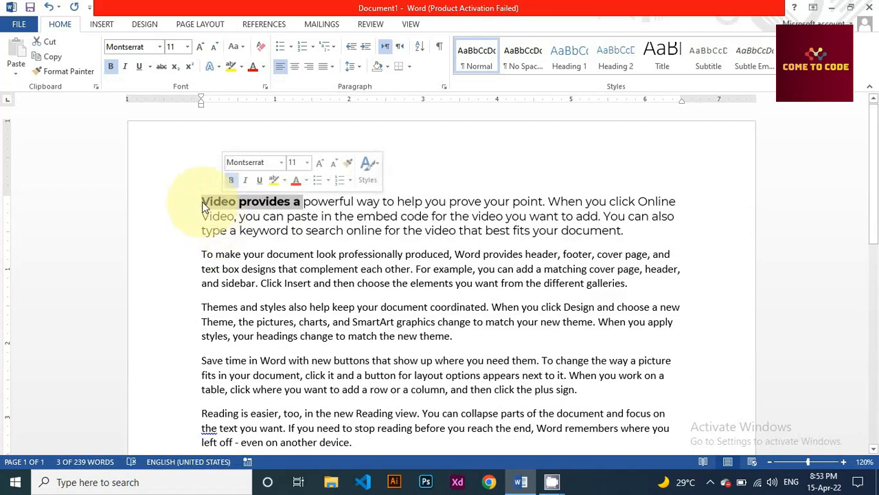
{"action": "left_click", "coordinate": [202, 201]}
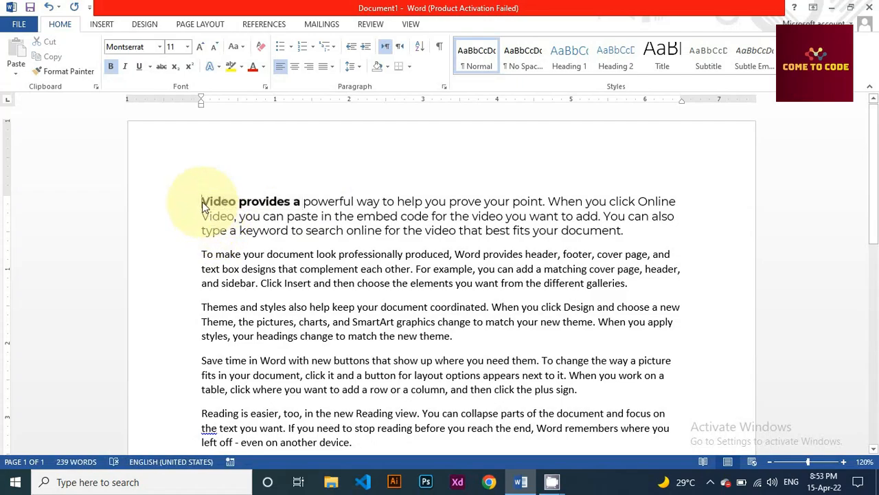
Italicize the words "powerful way to" in the first line of the first paragraph
{"action": "left_click_drag", "start_coordinate": [303, 201], "coordinate": [392, 201]}
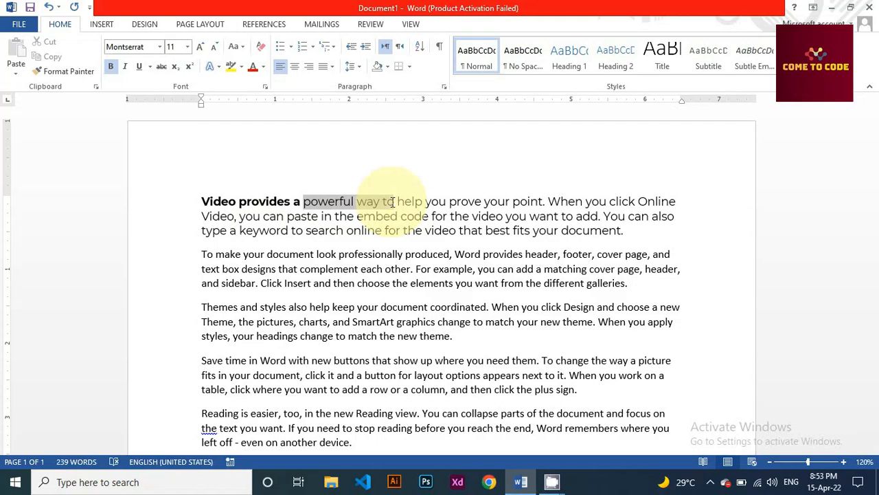
{"action": "left_click_drag", "start_coordinate": [393, 201], "coordinate": [393, 201]}
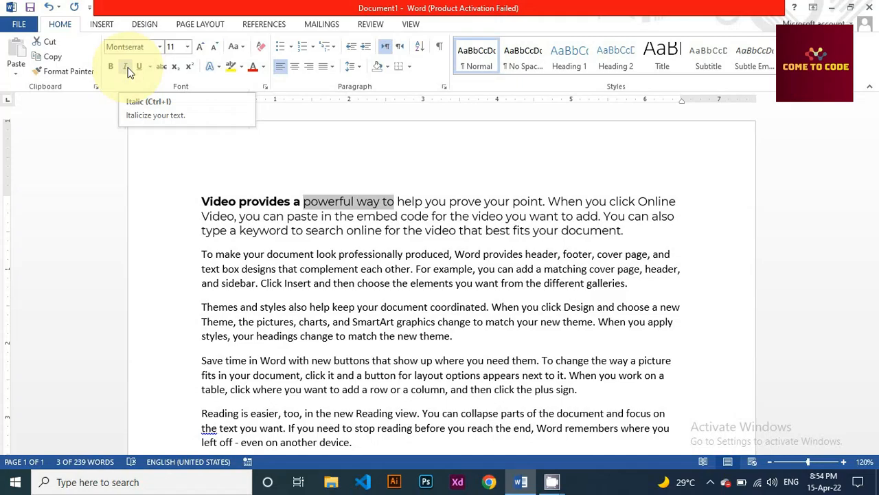
{"action": "left_click", "coordinate": [127, 68]}
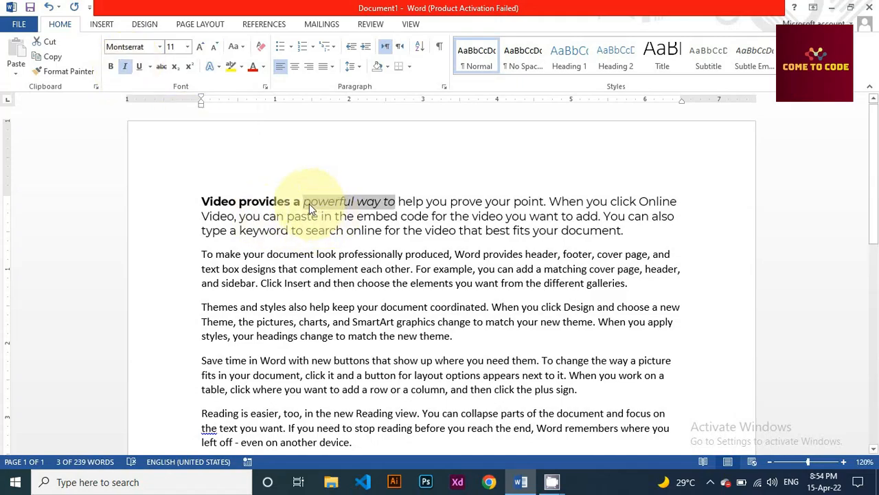
{"action": "left_click", "coordinate": [314, 217]}
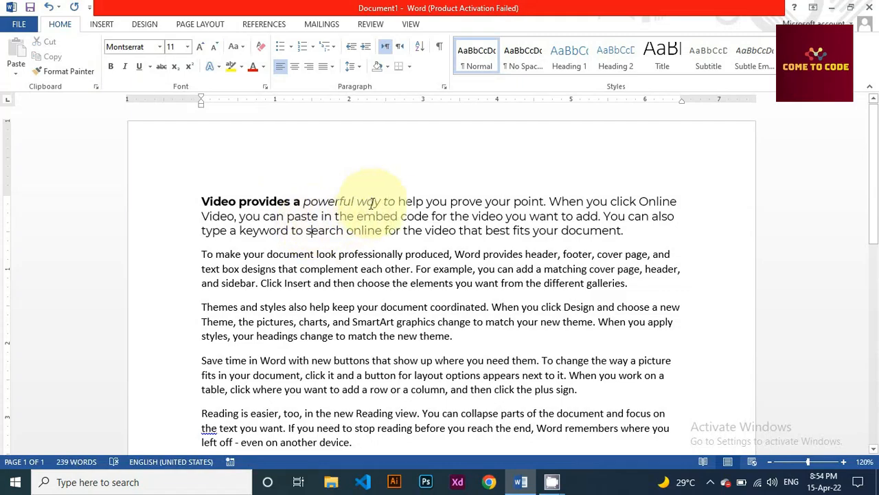
Underline the bold opening words "Video provides a" in the first paragraph
{"action": "left_click_drag", "start_coordinate": [383, 202], "coordinate": [201, 201]}
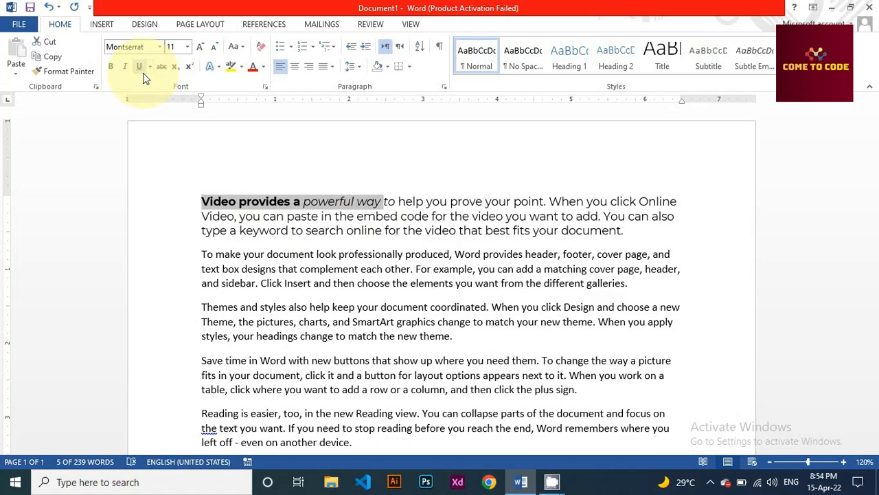
{"action": "left_click", "coordinate": [214, 203]}
{"action": "left_click_drag", "start_coordinate": [201, 202], "coordinate": [302, 201]}
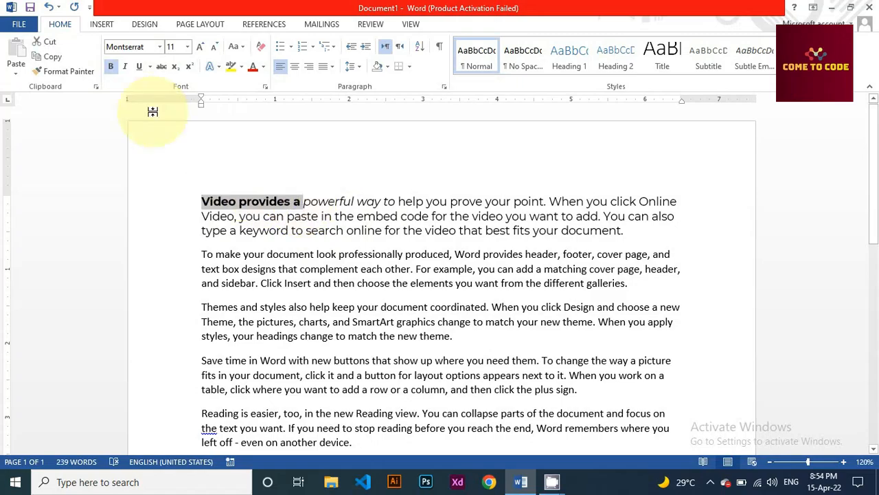
{"action": "left_click", "coordinate": [139, 67]}
{"action": "left_click", "coordinate": [206, 203]}
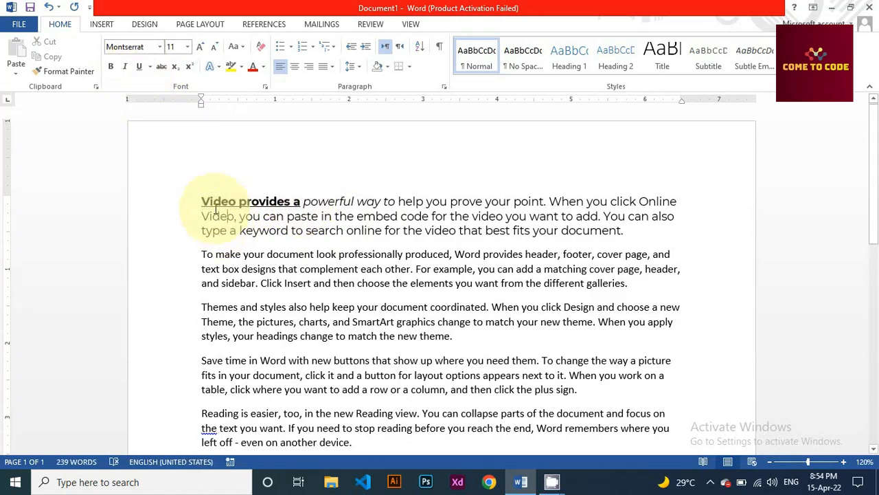
Change the underline style of the words "Video provides" to a dotted line
{"action": "left_click_drag", "start_coordinate": [203, 202], "coordinate": [302, 201]}
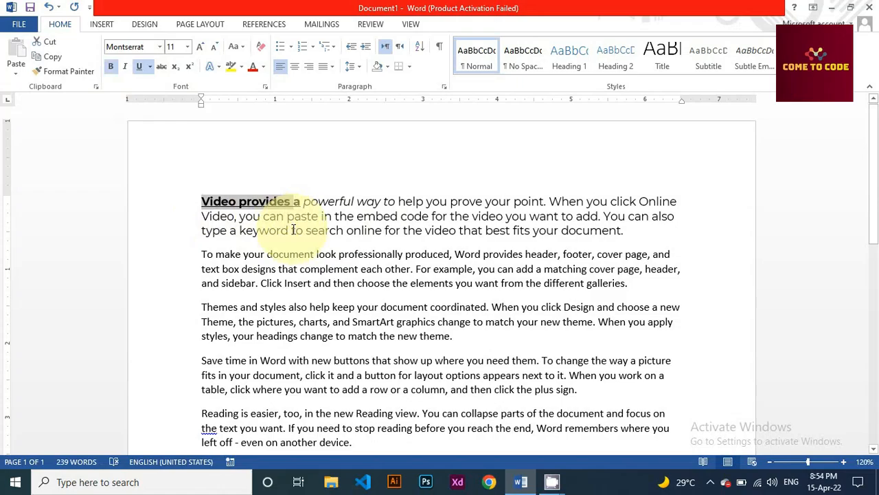
{"action": "scroll", "coordinate": [294, 230], "scroll_direction": "up", "scroll_amount": 2}
{"action": "scroll", "coordinate": [294, 230], "scroll_direction": "up", "scroll_amount": 2}
{"action": "left_click", "coordinate": [287, 232]}
{"action": "left_click_drag", "start_coordinate": [268, 205], "coordinate": [137, 204]}
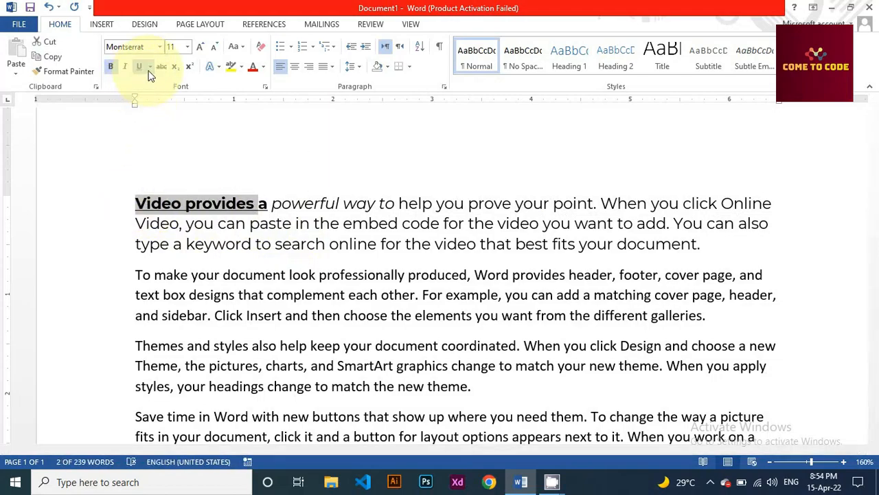
{"action": "left_click", "coordinate": [151, 68]}
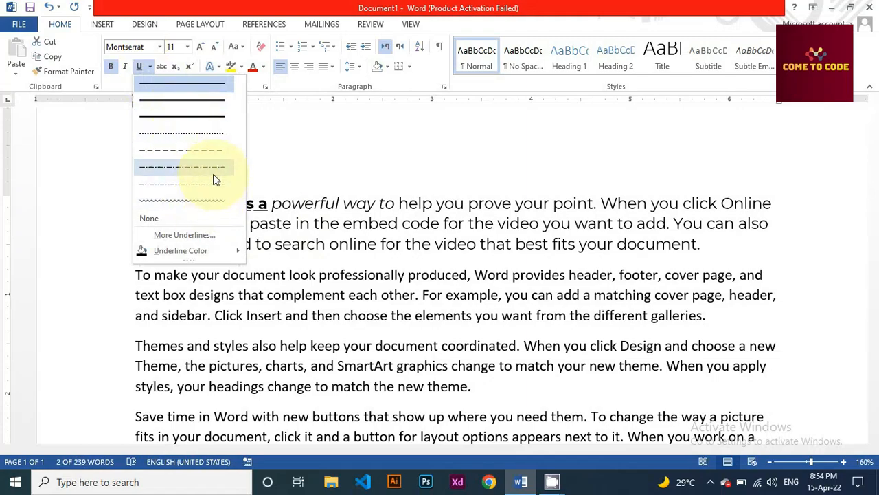
{"action": "left_click", "coordinate": [205, 137]}
{"action": "left_click", "coordinate": [215, 221]}
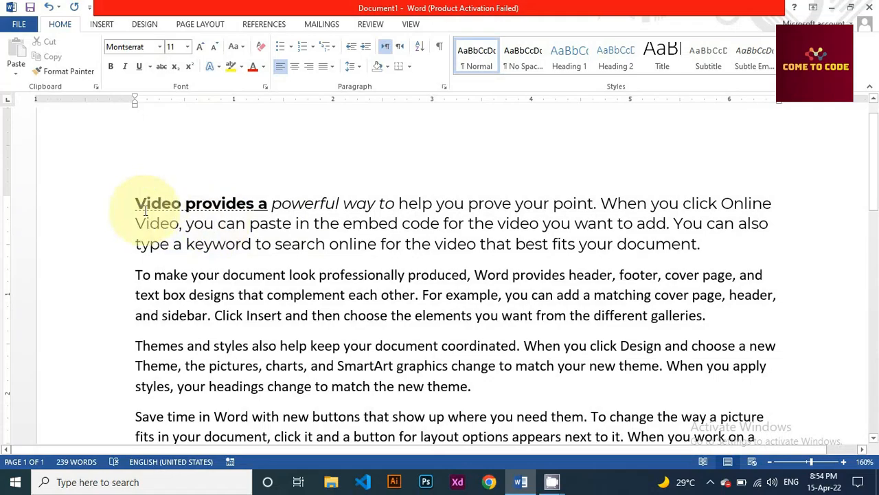
Strike through the words "search online" in the last line of the first paragraph
{"action": "left_click_drag", "start_coordinate": [138, 203], "coordinate": [322, 206]}
{"action": "left_click", "coordinate": [292, 222]}
{"action": "left_click_drag", "start_coordinate": [296, 239], "coordinate": [374, 246]}
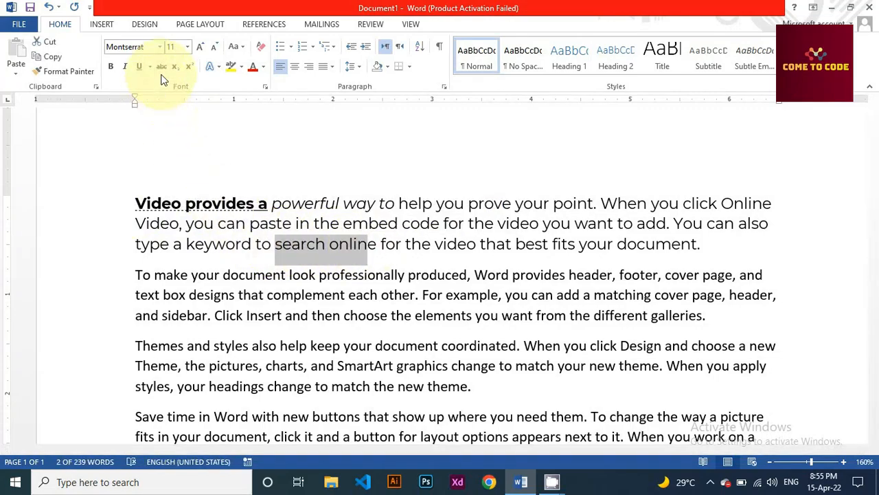
{"action": "left_click", "coordinate": [285, 274]}
{"action": "left_click_drag", "start_coordinate": [276, 245], "coordinate": [377, 243]}
{"action": "left_click", "coordinate": [163, 68]}
{"action": "left_click", "coordinate": [285, 273]}
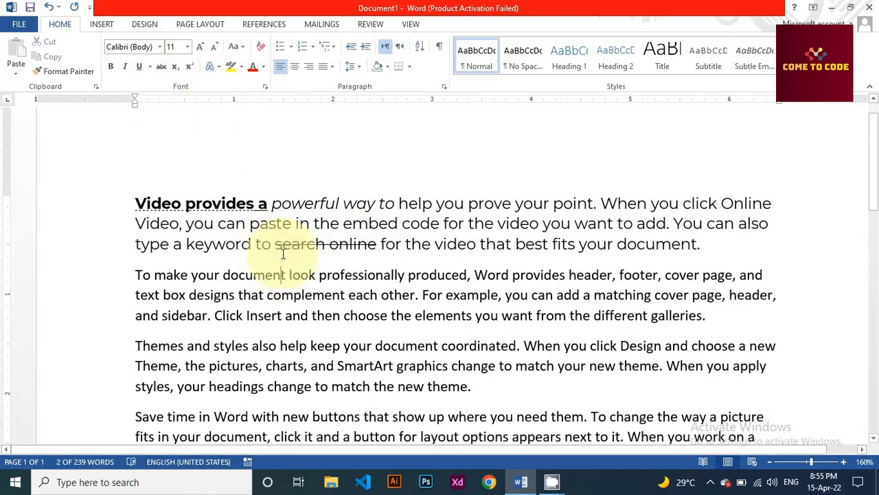
{"action": "left_click_drag", "start_coordinate": [268, 243], "coordinate": [299, 254]}
{"action": "left_click", "coordinate": [371, 248]}
{"action": "left_click", "coordinate": [300, 257]}
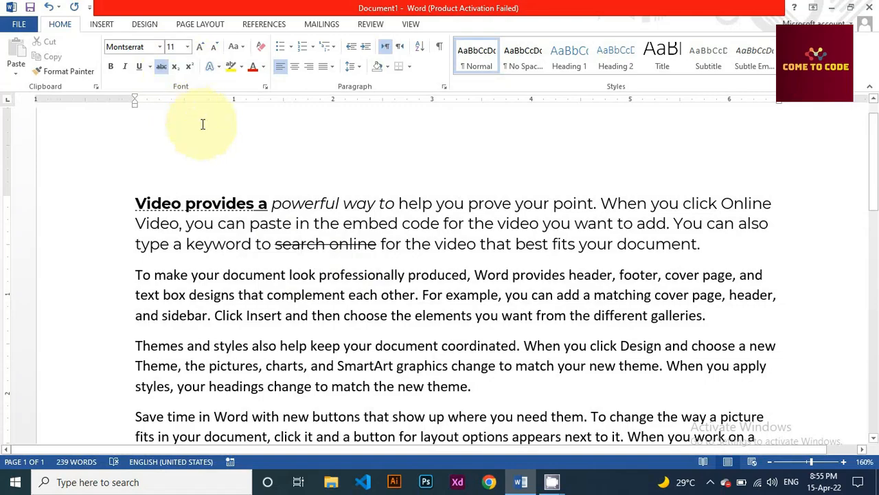
Add "12th" on its own line below the first paragraph, with the letters "th" in superscript
{"action": "scroll", "coordinate": [540, 196], "scroll_direction": "down", "scroll_amount": 3}
{"action": "scroll", "coordinate": [538, 202], "scroll_direction": "up", "scroll_amount": 3}
{"action": "left_click", "coordinate": [712, 242]}
{"action": "key", "text": "Return"}
{"action": "key", "text": "Return"}
{"action": "type", "text": "12th"}
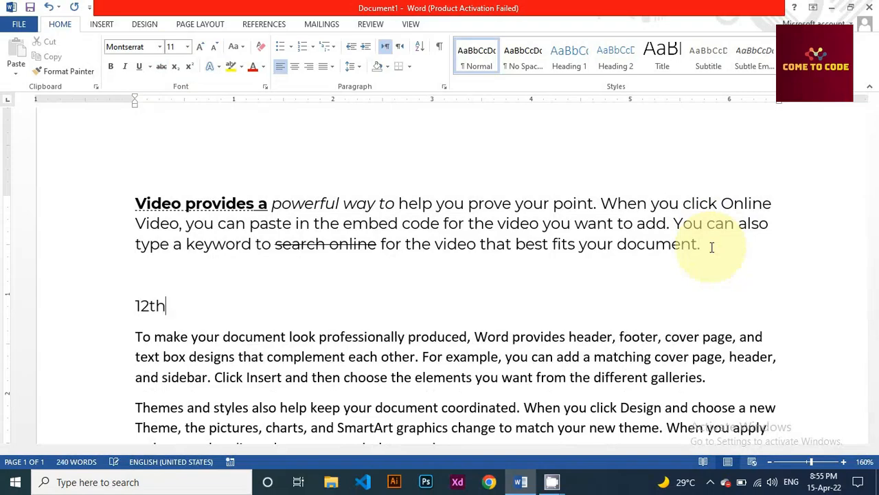
{"action": "key", "text": "shift+Left"}
{"action": "key", "text": "shift+Left"}
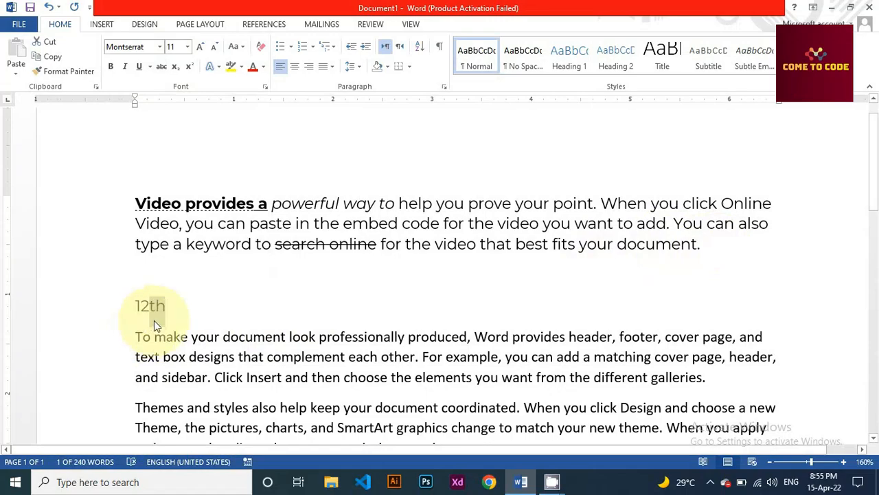
{"action": "left_click", "coordinate": [190, 67]}
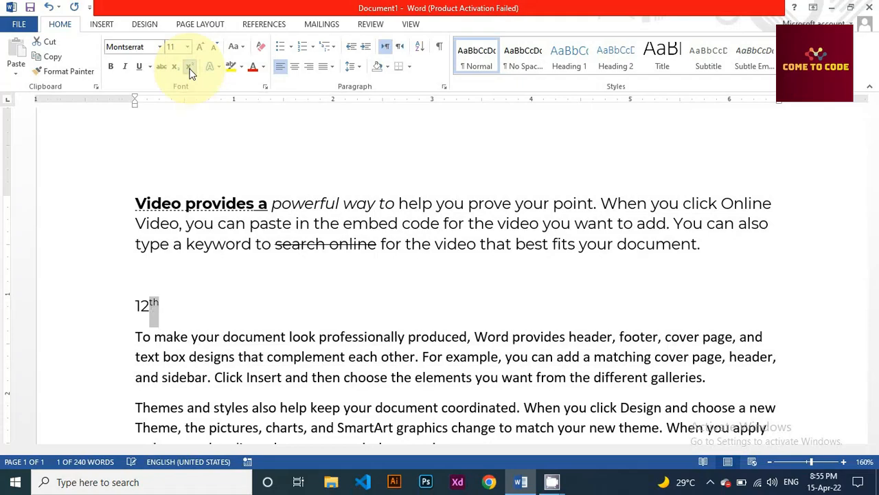
{"action": "left_click", "coordinate": [162, 310]}
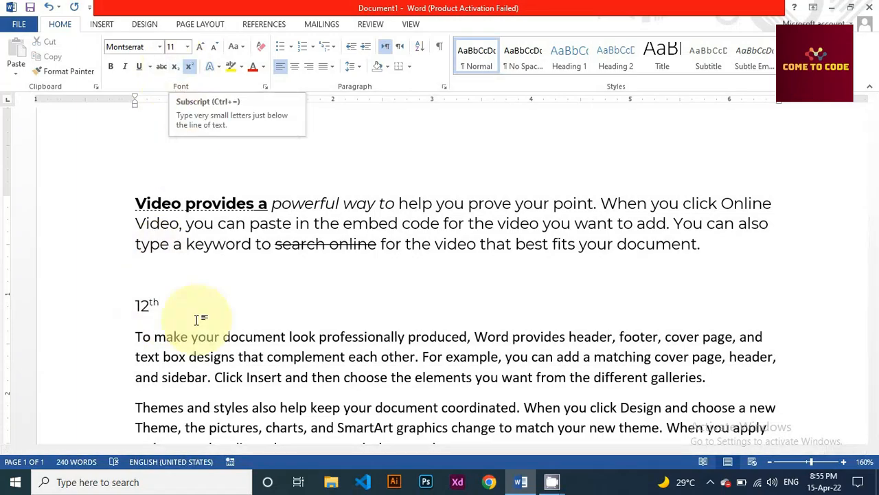
Insert "H2O" before "document" in the paragraph starting "To make your", with the 2 in subscript
{"action": "left_click", "coordinate": [222, 337]}
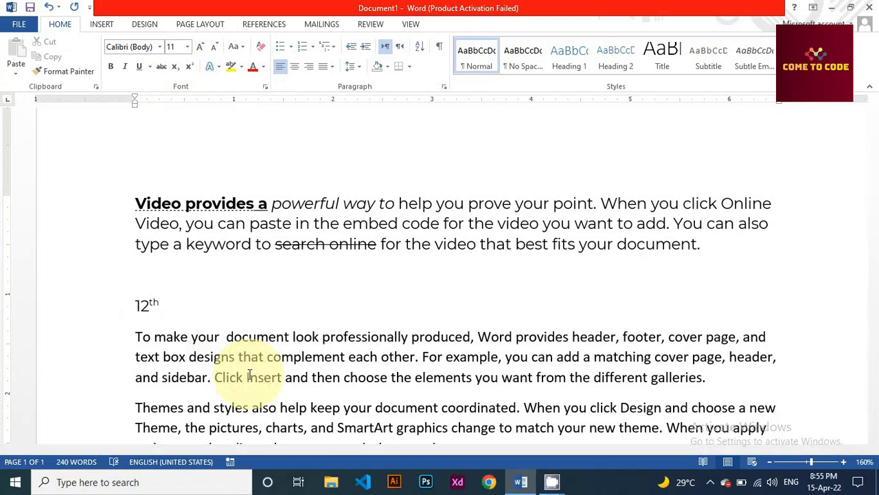
{"action": "type", "text": "H2"}
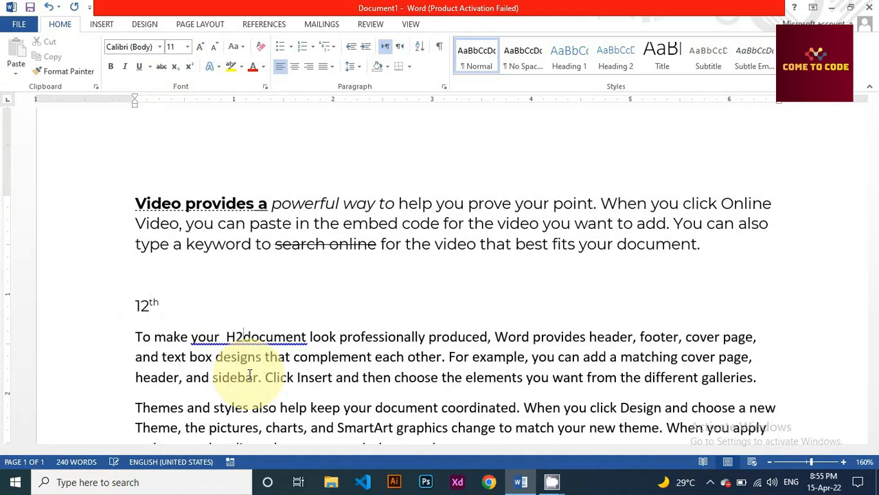
{"action": "type", "text": "O"}
{"action": "key", "text": "Left"}
{"action": "key", "text": "shift+Left"}
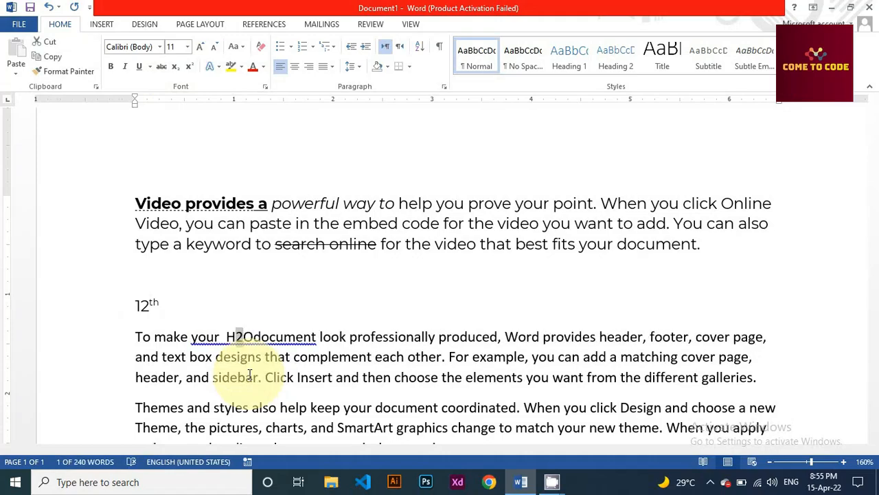
{"action": "left_click", "coordinate": [176, 67]}
{"action": "left_click", "coordinate": [251, 336]}
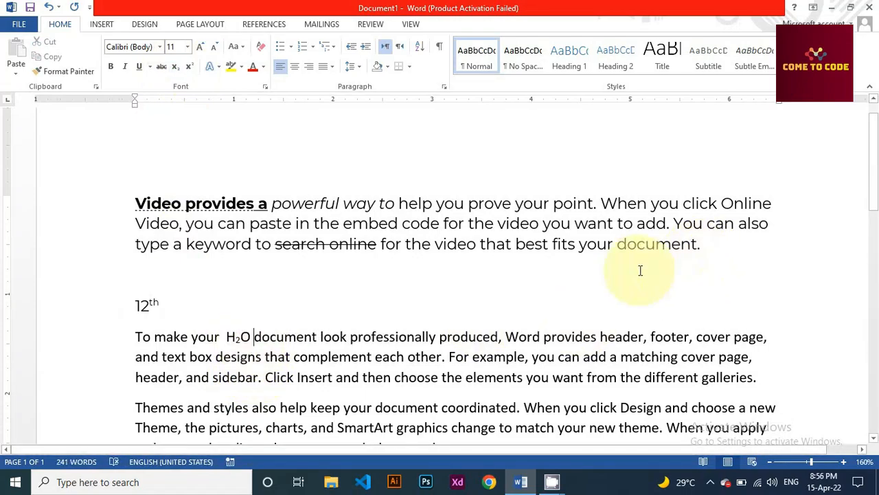
Add the fraction 1/2 at the end of the first paragraph, with the 2 in subscript and the 1 in superscript
{"action": "left_click", "coordinate": [707, 250]}
{"action": "type", "text": "1/2"}
{"action": "key", "text": "shift+Left"}
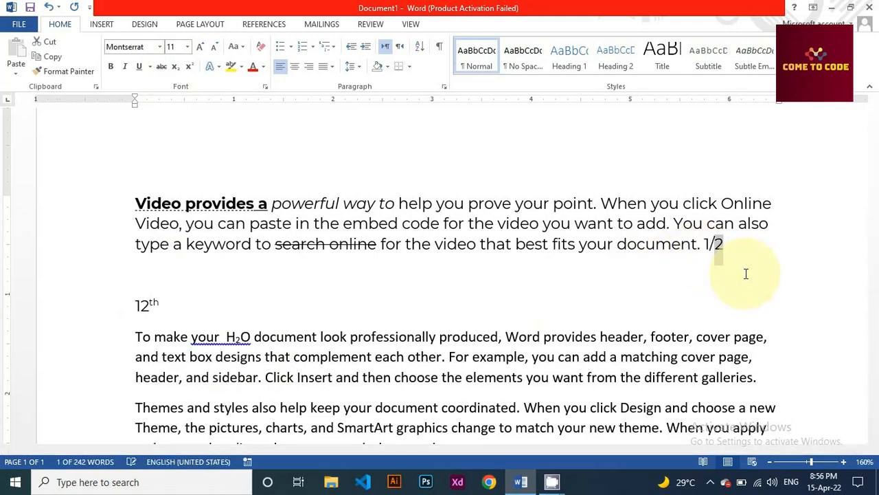
{"action": "left_click", "coordinate": [177, 68]}
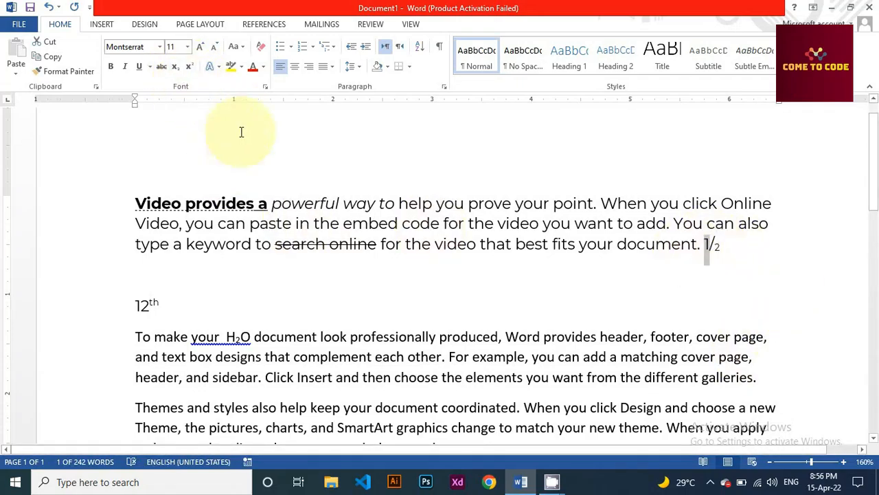
{"action": "left_click", "coordinate": [193, 70]}
{"action": "left_click", "coordinate": [654, 304]}
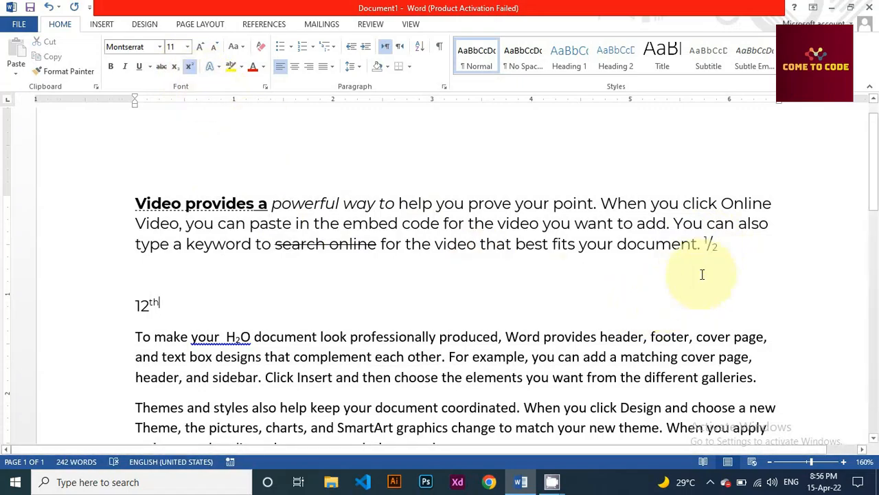
{"action": "left_click_drag", "start_coordinate": [719, 244], "coordinate": [704, 245]}
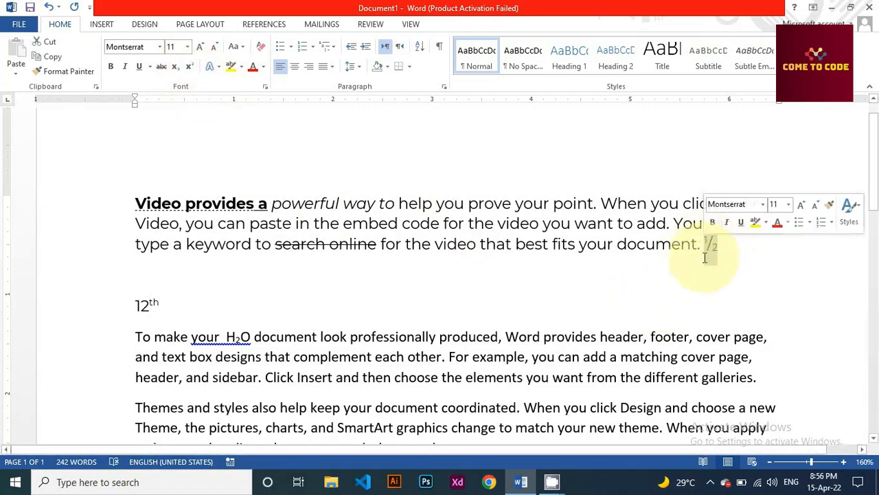
{"action": "left_click", "coordinate": [691, 289]}
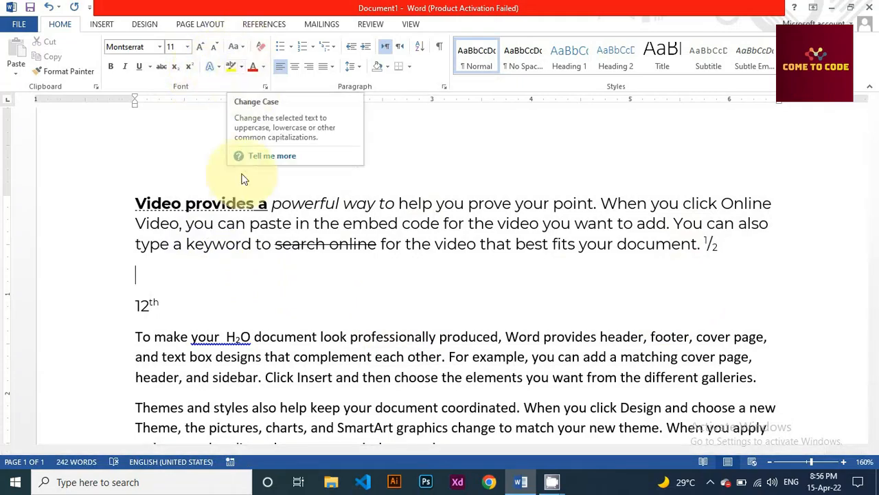
Select the entire document text and change its case to UPPERCASE
{"action": "left_click", "coordinate": [244, 48]}
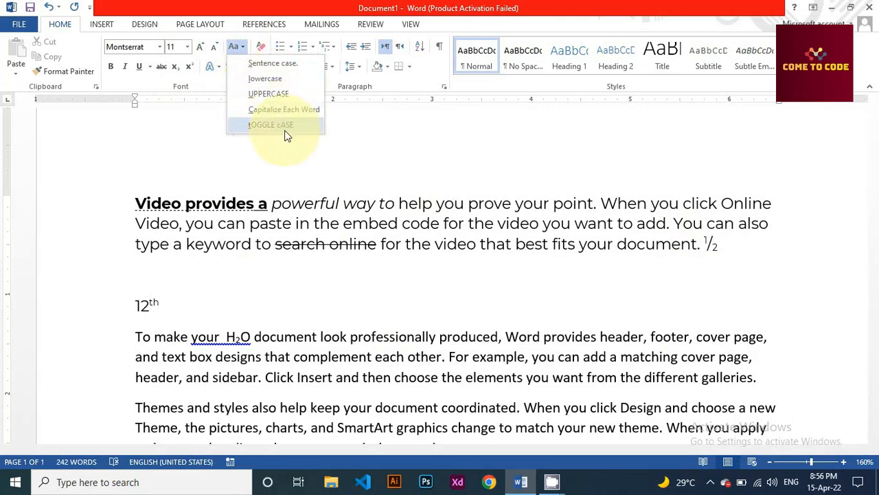
{"action": "left_click", "coordinate": [282, 222]}
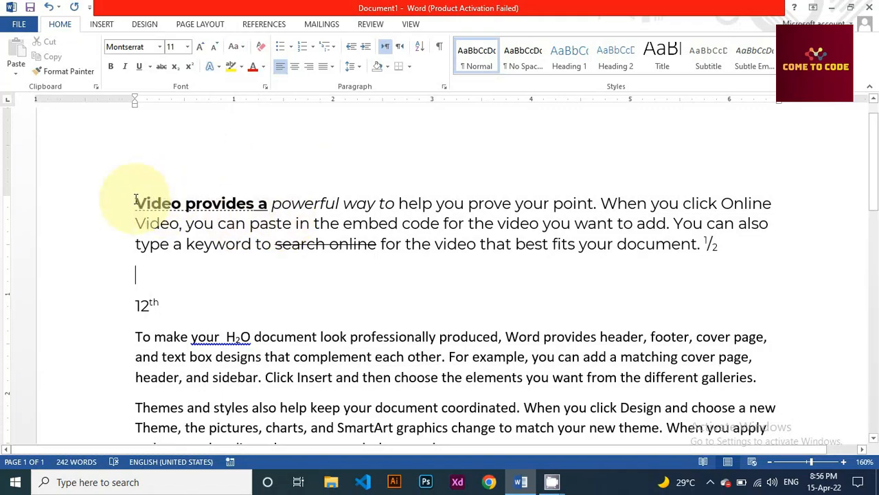
{"action": "key", "text": "ctrl+a"}
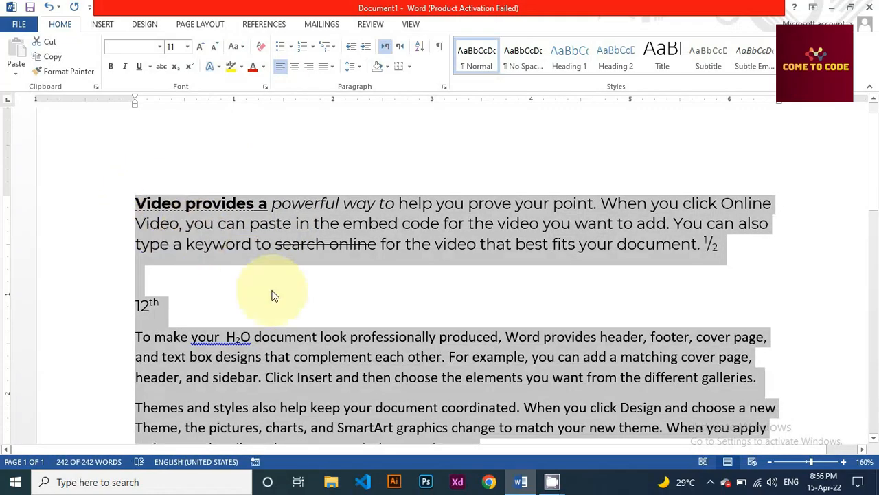
{"action": "scroll", "coordinate": [275, 300], "scroll_direction": "down", "scroll_amount": 2}
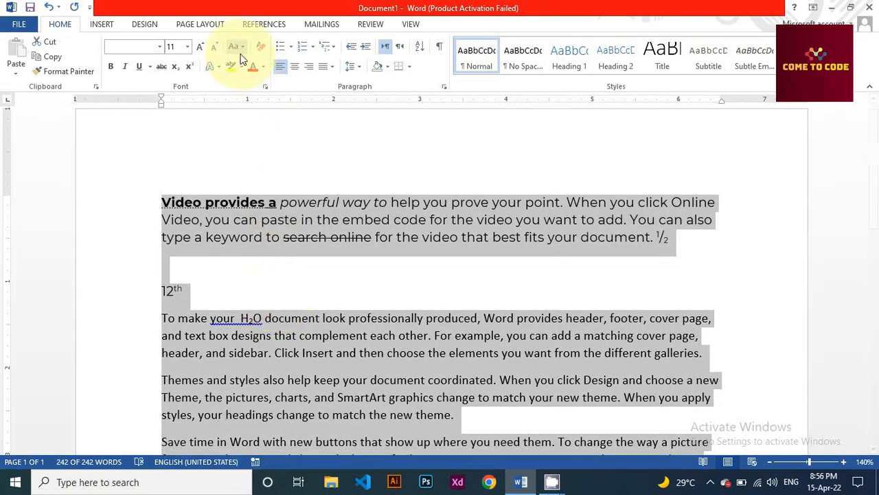
{"action": "left_click", "coordinate": [236, 47]}
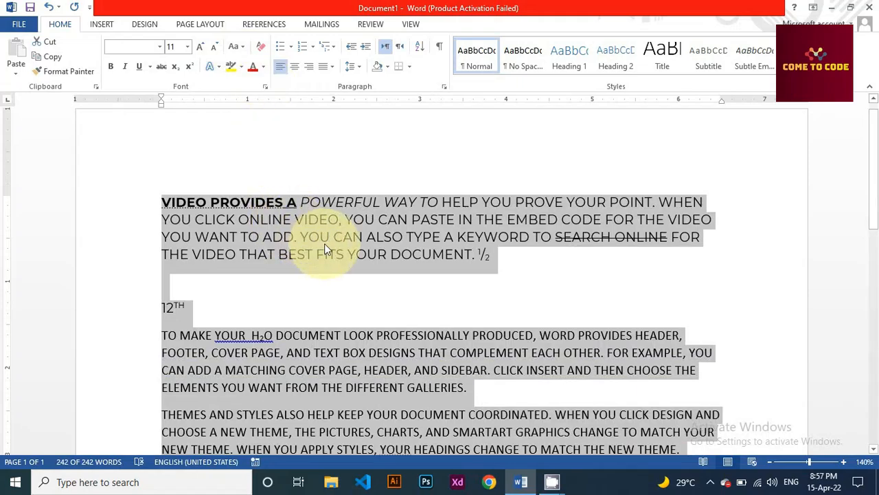
Change the case of the whole document's text to lowercase, followed by sentence case
{"action": "left_click", "coordinate": [240, 49]}
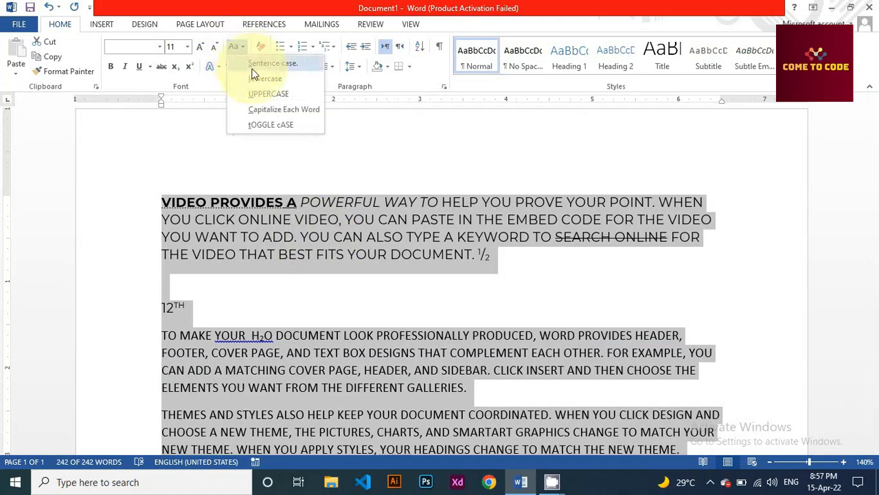
{"action": "left_click", "coordinate": [256, 83]}
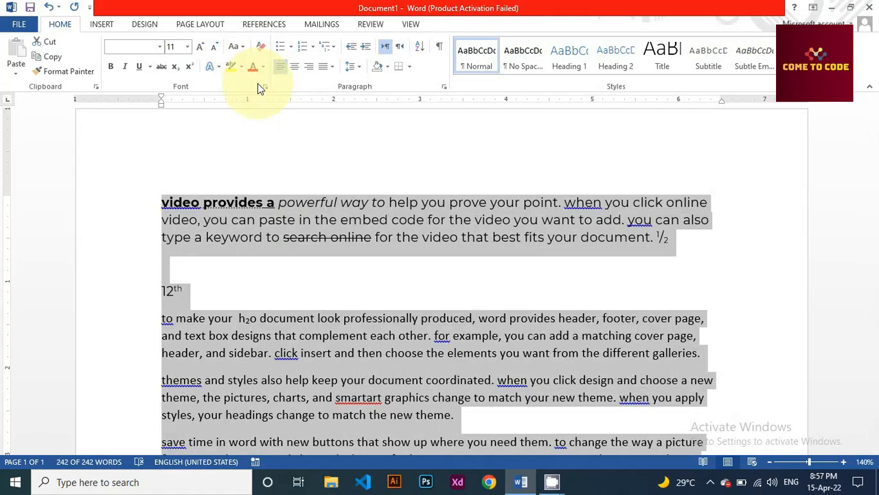
{"action": "left_click", "coordinate": [237, 46]}
{"action": "left_click", "coordinate": [252, 65]}
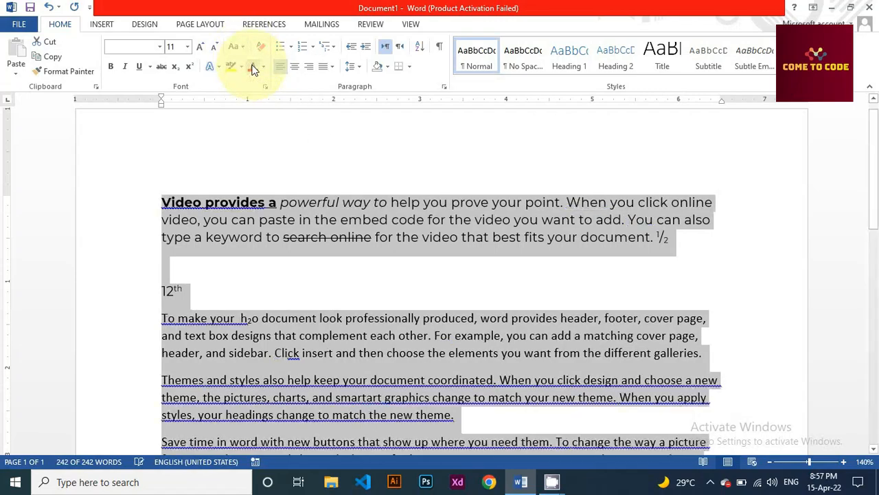
{"action": "left_click", "coordinate": [289, 202]}
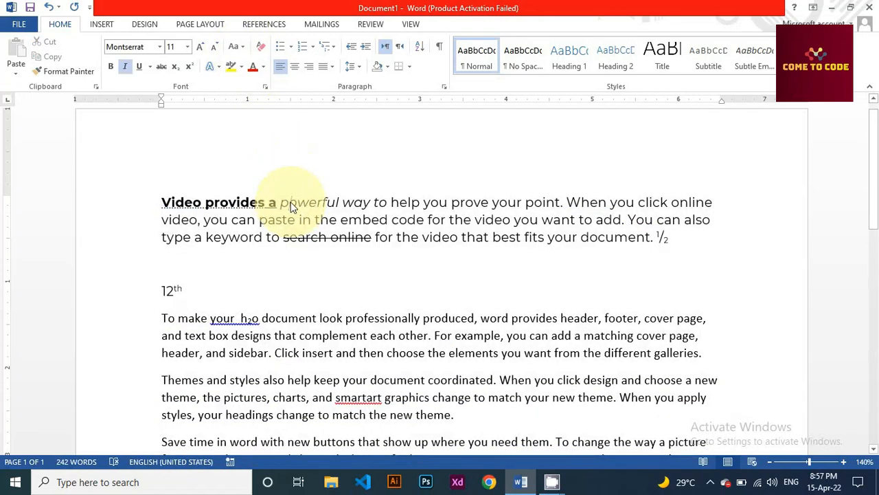
{"action": "left_click", "coordinate": [163, 204]}
{"action": "double_click", "coordinate": [165, 203]}
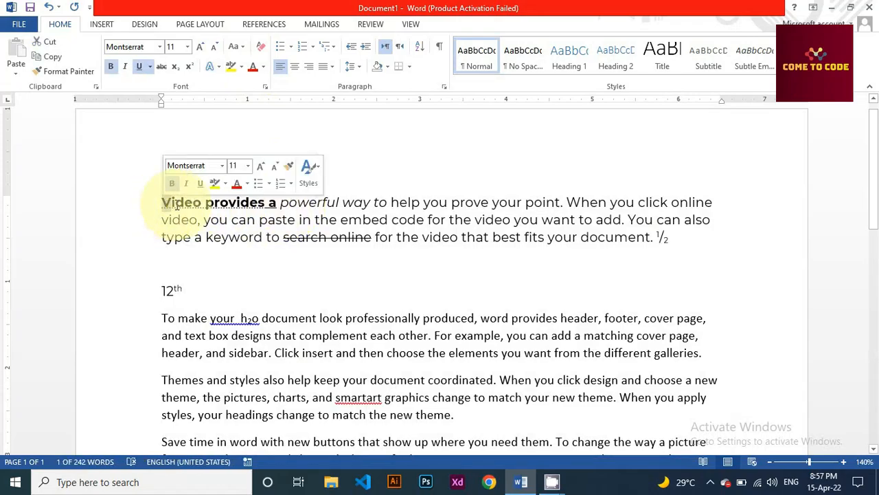
{"action": "left_click_drag", "start_coordinate": [172, 203], "coordinate": [549, 205]}
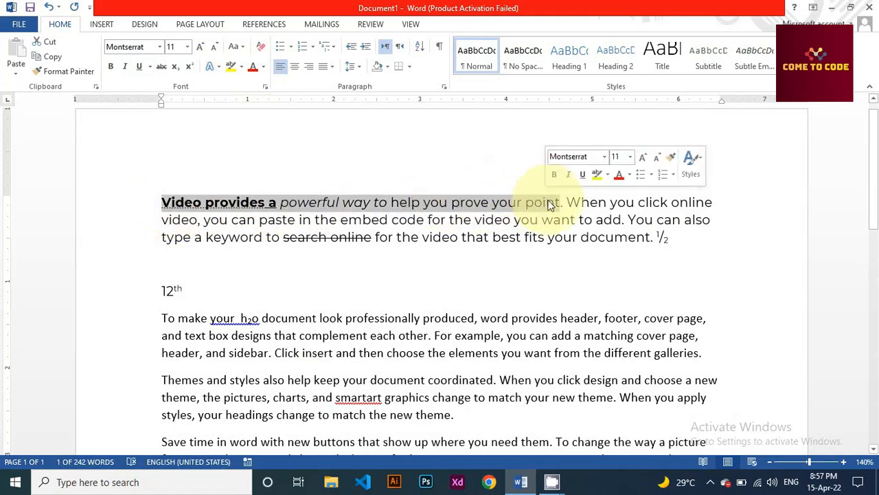
{"action": "double_click", "coordinate": [573, 202]}
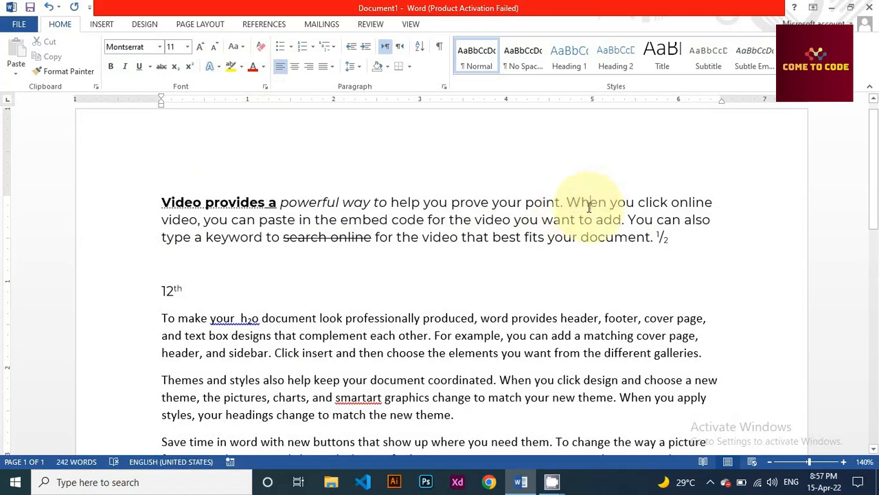
{"action": "left_click_drag", "start_coordinate": [587, 206], "coordinate": [633, 206]}
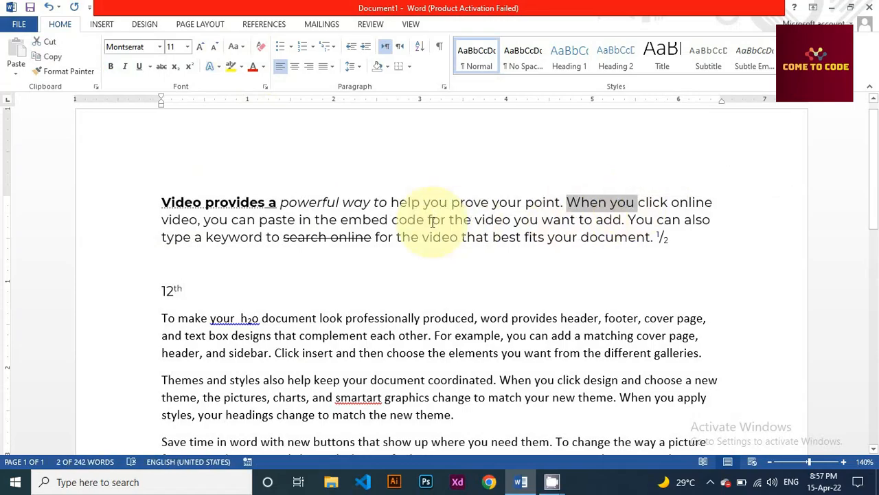
Capitalize each word of the first paragraph, from "Video provides a" through the 1/2 fraction
{"action": "double_click", "coordinate": [143, 218]}
{"action": "left_click", "coordinate": [234, 46]}
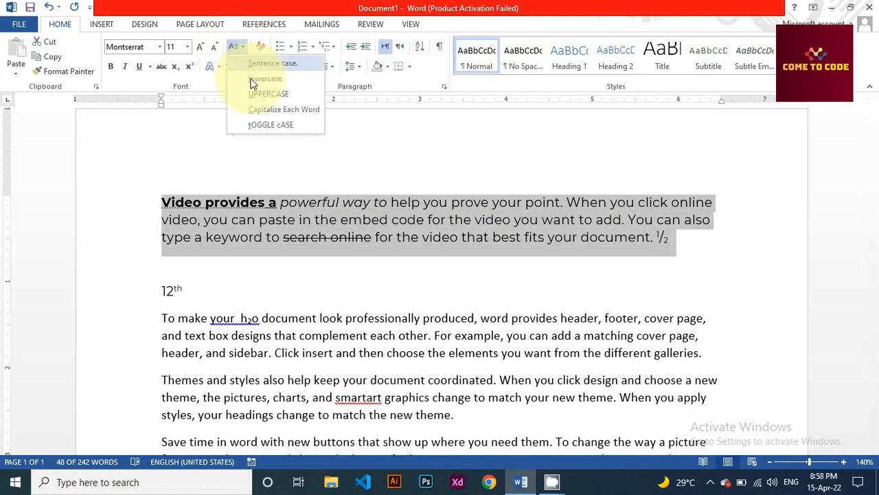
{"action": "left_click", "coordinate": [272, 111]}
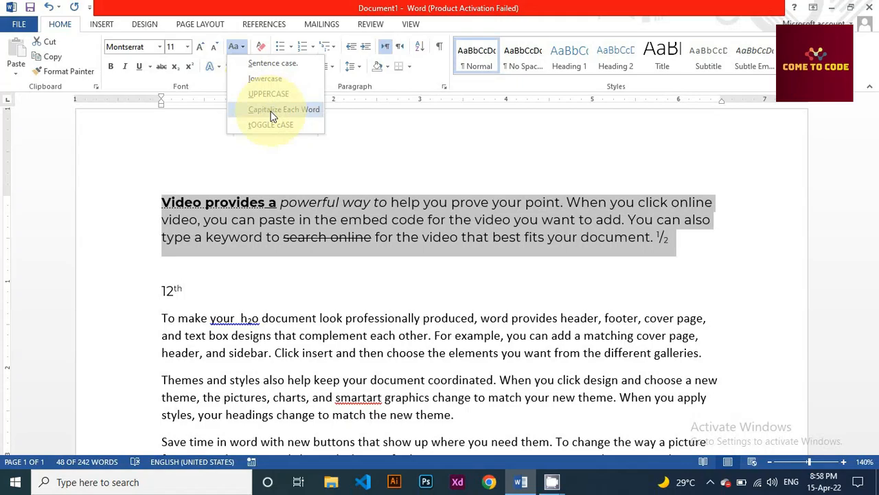
{"action": "left_click", "coordinate": [272, 115]}
{"action": "left_click", "coordinate": [166, 199]}
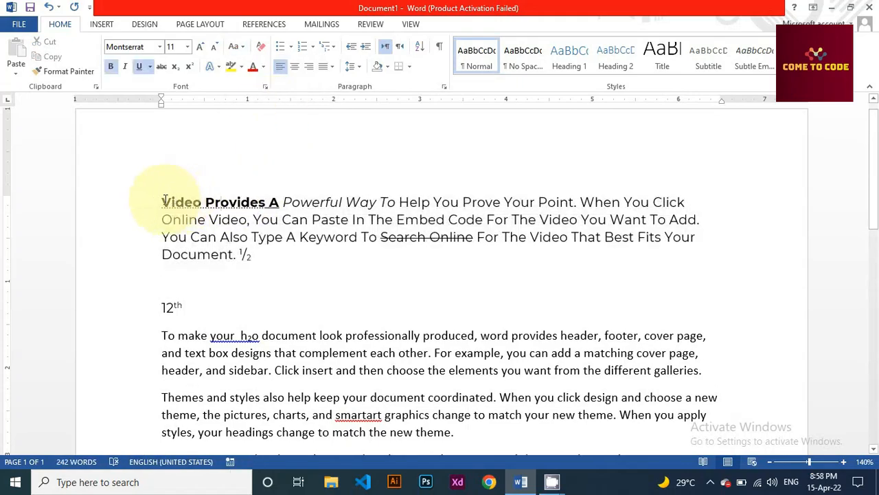
{"action": "double_click", "coordinate": [165, 201]}
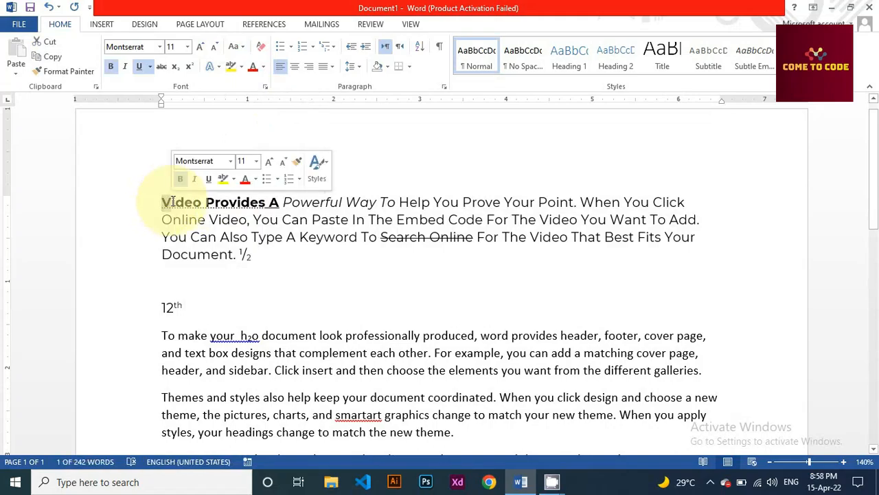
{"action": "left_click_drag", "start_coordinate": [206, 203], "coordinate": [219, 204]}
{"action": "left_click", "coordinate": [215, 204]}
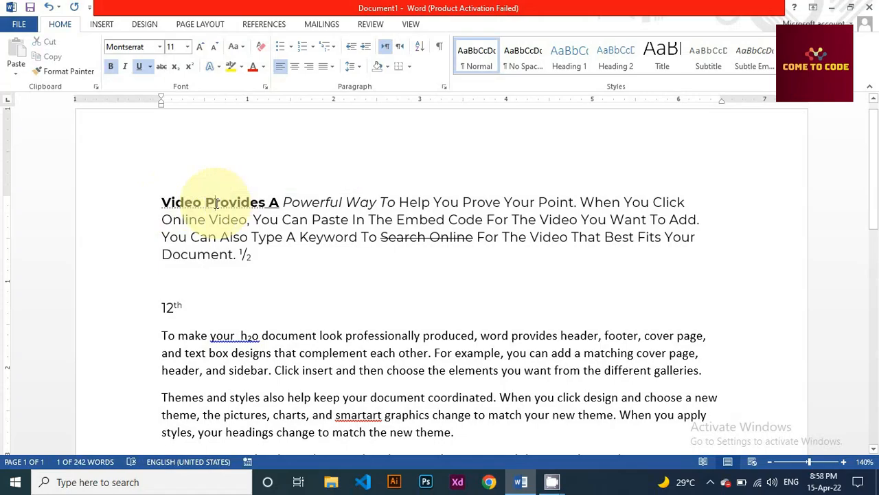
{"action": "double_click", "coordinate": [233, 203]}
{"action": "left_click", "coordinate": [257, 204]}
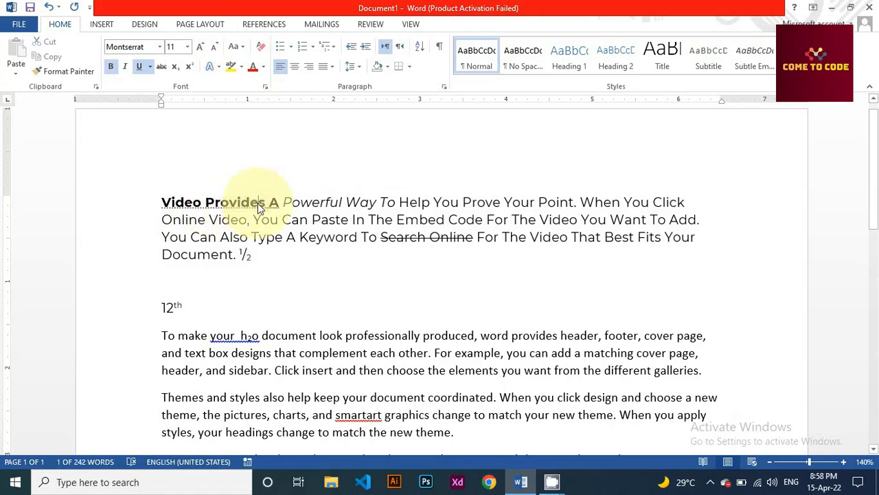
Apply toggle case to the whole first paragraph, from "Video Provides A" through the 1/2 fraction
{"action": "left_click_drag", "start_coordinate": [266, 204], "coordinate": [219, 210]}
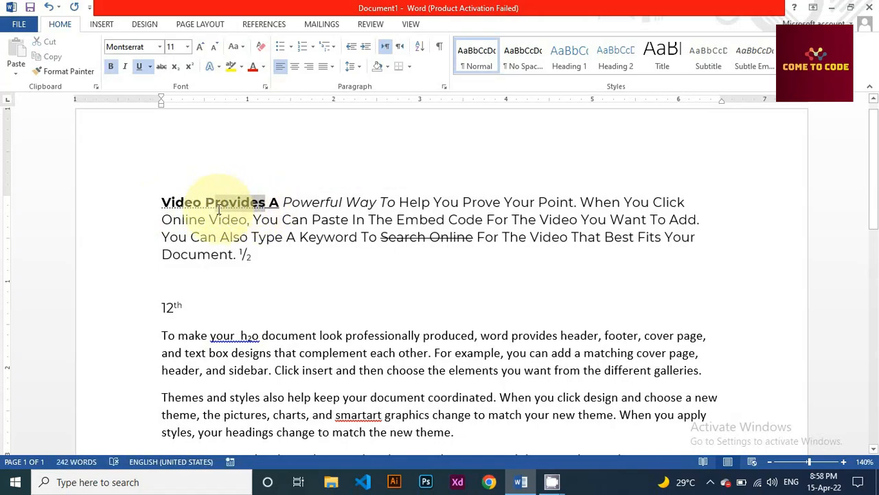
{"action": "left_click", "coordinate": [217, 206]}
{"action": "left_click_drag", "start_coordinate": [154, 201], "coordinate": [248, 254]}
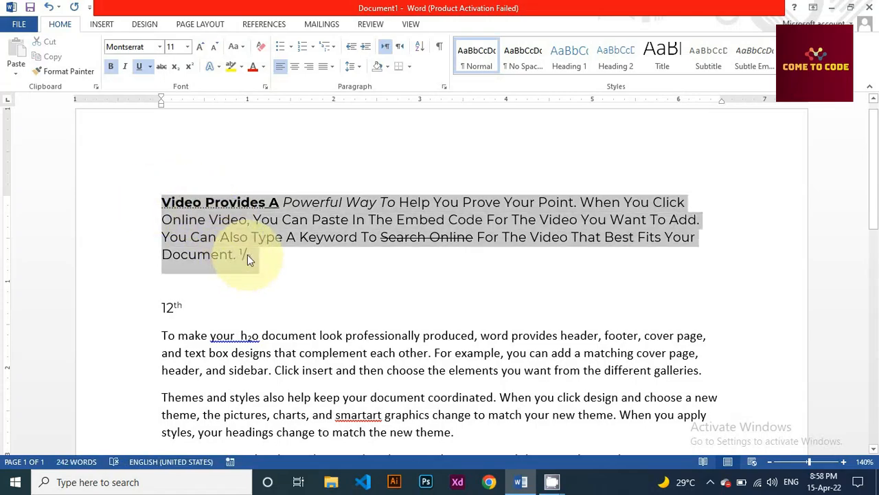
{"action": "left_click", "coordinate": [237, 47]}
{"action": "left_click", "coordinate": [254, 122]}
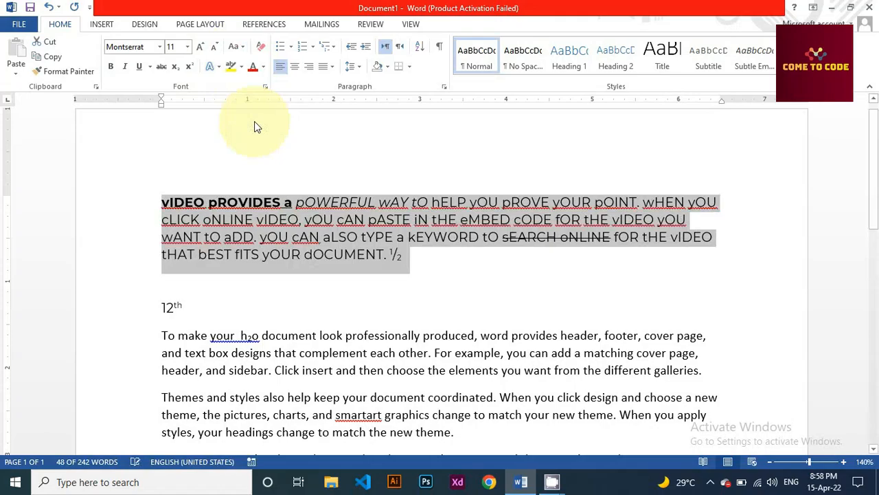
{"action": "left_click", "coordinate": [293, 244]}
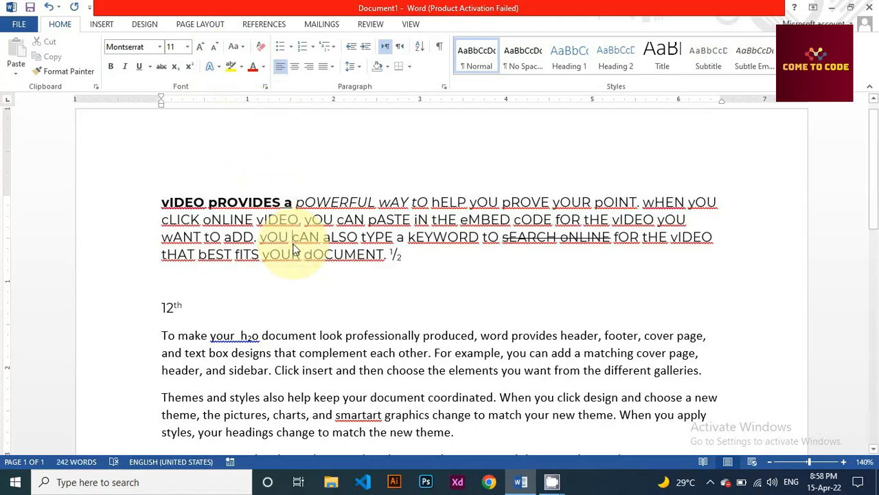
{"action": "double_click", "coordinate": [165, 204]}
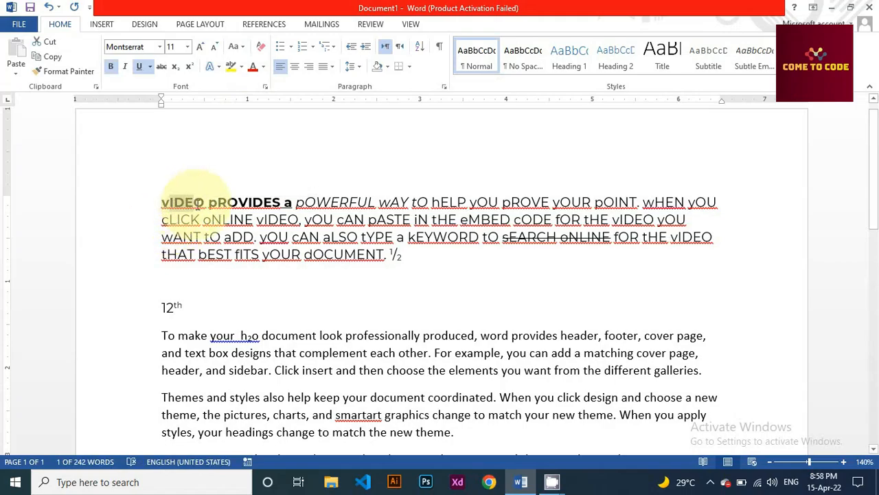
{"action": "left_click_drag", "start_coordinate": [199, 204], "coordinate": [202, 205]}
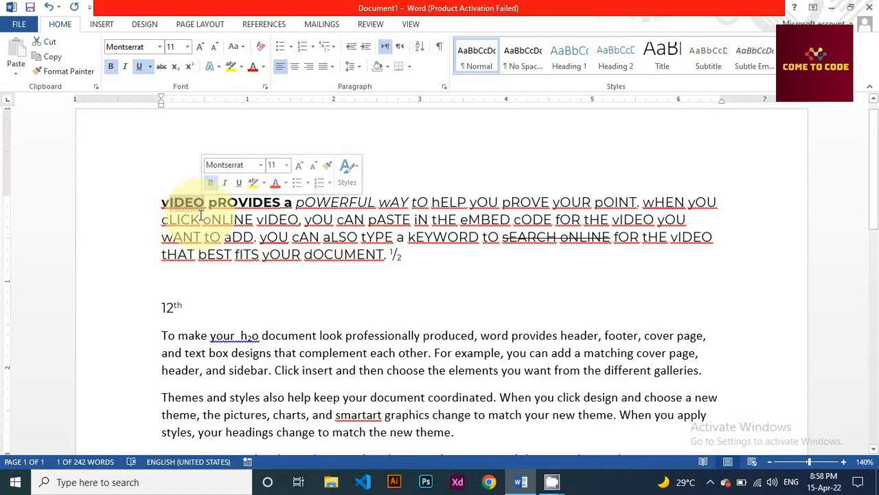
{"action": "left_click", "coordinate": [201, 217]}
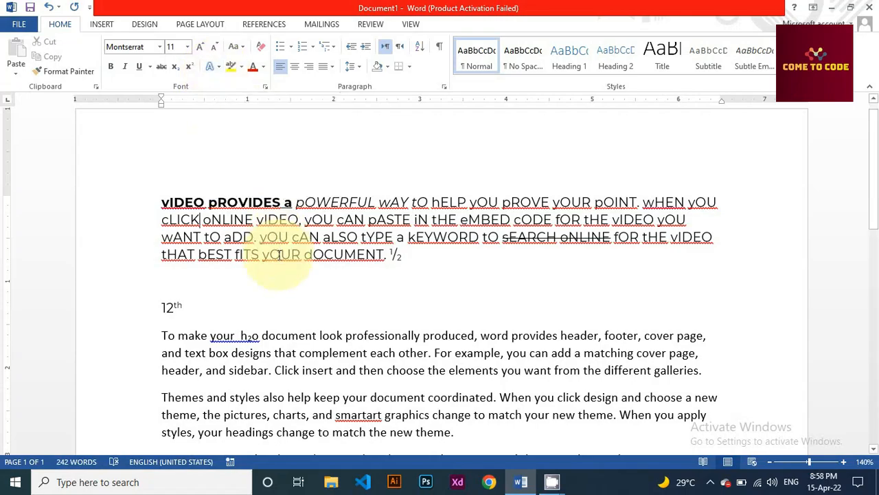
Change the first paragraph's text, through the 1/2 fraction, to sentence case
{"action": "left_click", "coordinate": [212, 66]}
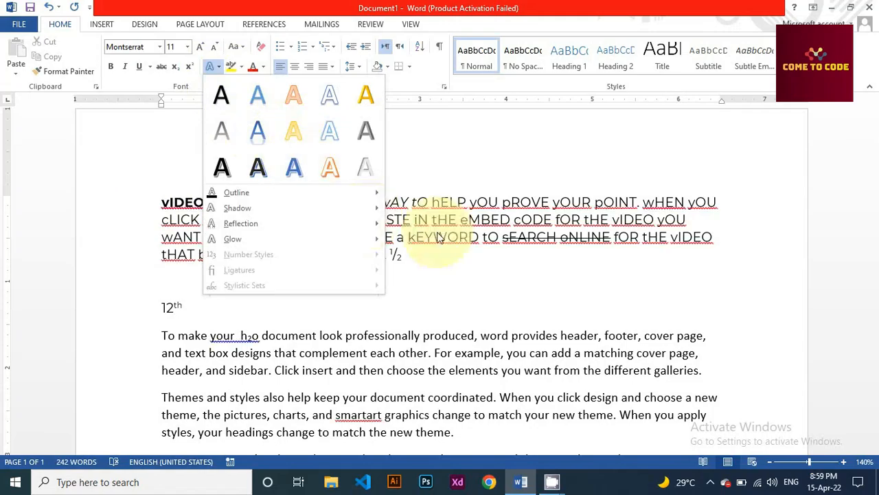
{"action": "left_click", "coordinate": [451, 219]}
{"action": "left_click_drag", "start_coordinate": [165, 204], "coordinate": [392, 266]}
{"action": "left_click", "coordinate": [235, 46]}
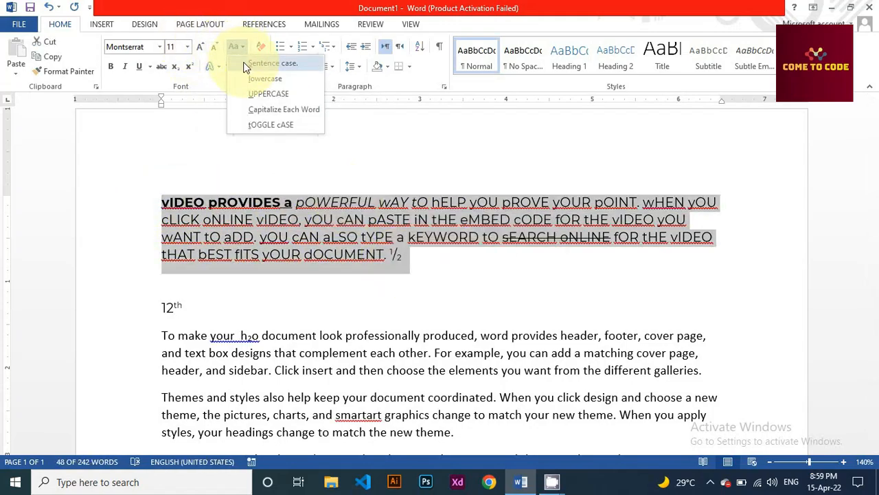
{"action": "left_click", "coordinate": [245, 63]}
{"action": "left_click", "coordinate": [239, 246]}
Apply the text effect with white fill, orange outline and shadow to "Video provides a powerful" in the first paragraph
{"action": "left_click_drag", "start_coordinate": [160, 202], "coordinate": [340, 205]}
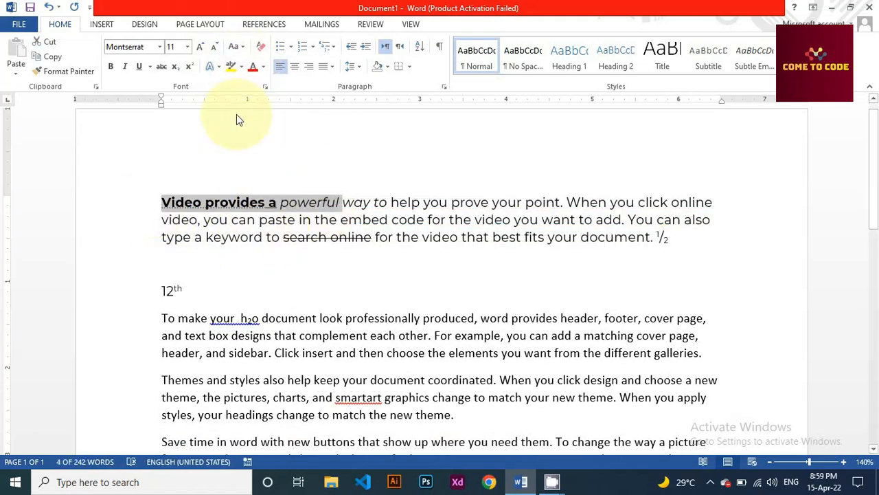
{"action": "left_click", "coordinate": [212, 67]}
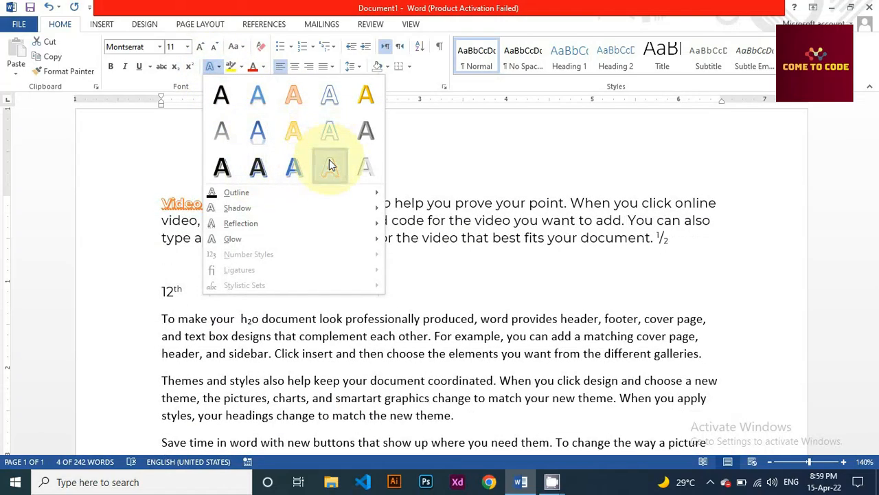
{"action": "left_click", "coordinate": [329, 166]}
{"action": "left_click", "coordinate": [301, 220]}
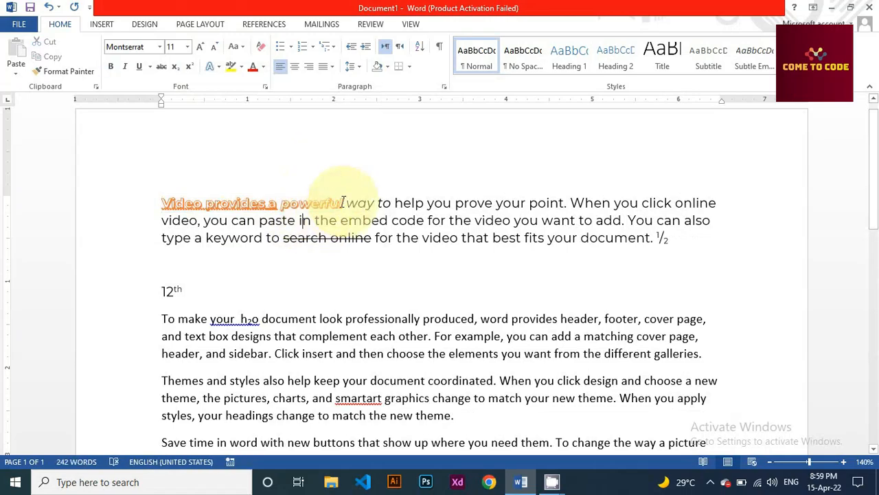
{"action": "left_click_drag", "start_coordinate": [344, 202], "coordinate": [161, 204]}
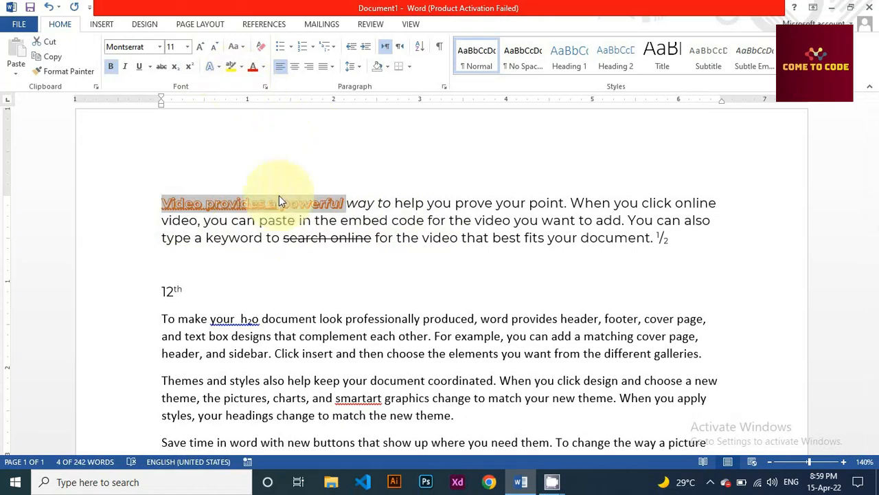
Highlight the words "code for the video" in the first paragraph in yellow
{"action": "left_click_drag", "start_coordinate": [390, 221], "coordinate": [512, 220]}
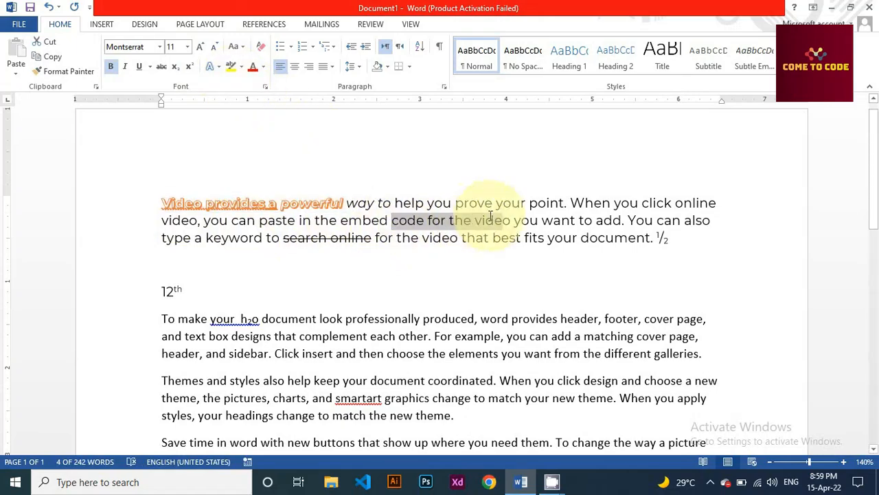
{"action": "left_click", "coordinate": [240, 68]}
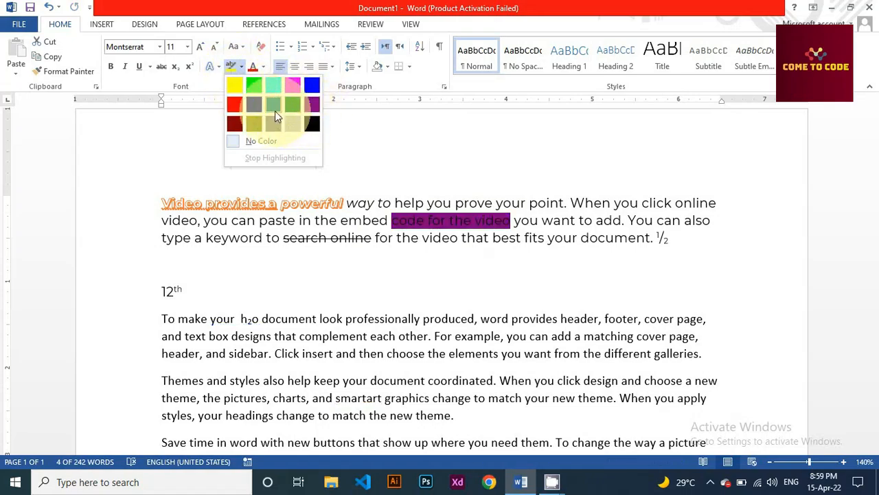
{"action": "left_click", "coordinate": [237, 86]}
{"action": "left_click", "coordinate": [398, 231]}
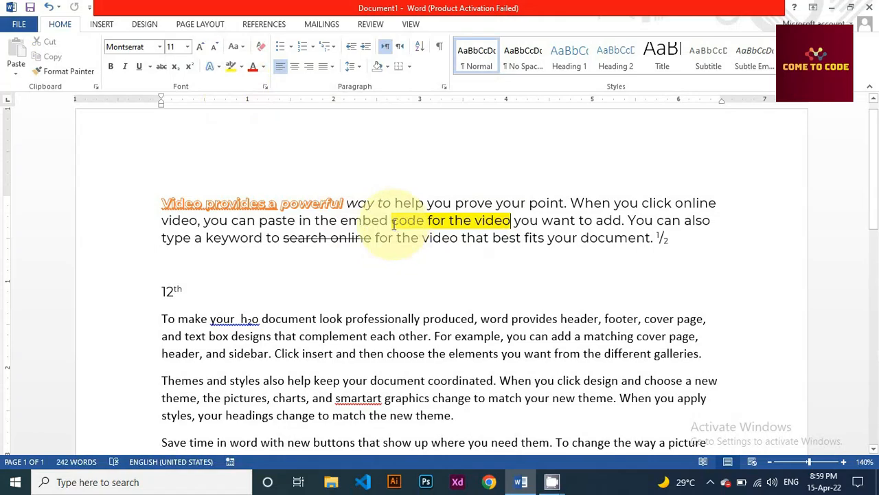
Remove the highlight from "code for the video" by setting its highlight to No Color
{"action": "left_click_drag", "start_coordinate": [391, 220], "coordinate": [511, 219]}
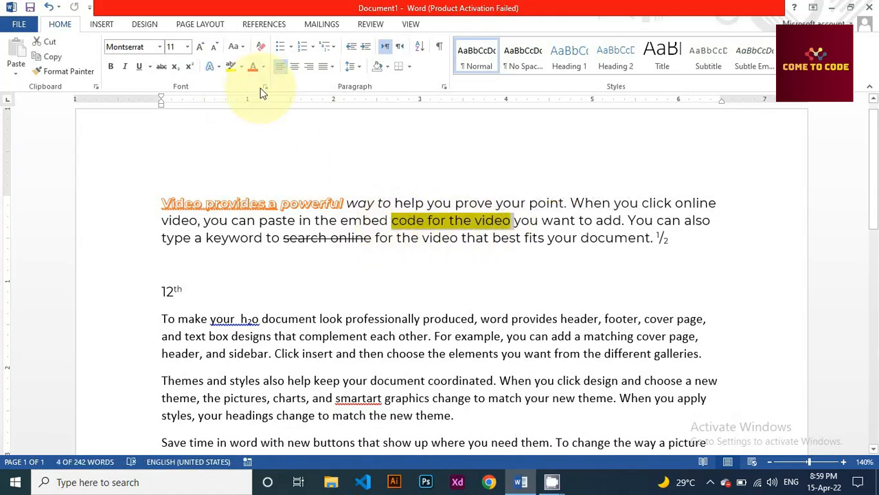
{"action": "left_click", "coordinate": [240, 66]}
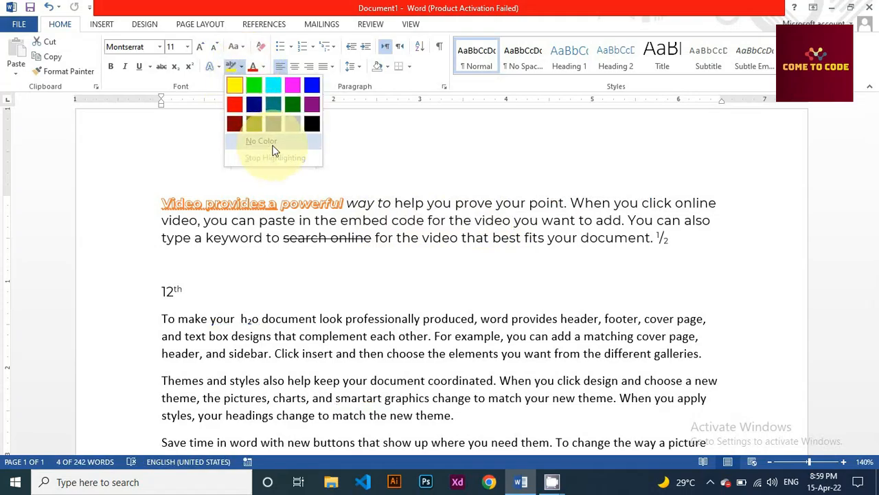
{"action": "left_click", "coordinate": [271, 148]}
{"action": "left_click", "coordinate": [395, 213]}
{"action": "left_click_drag", "start_coordinate": [391, 219], "coordinate": [511, 220]}
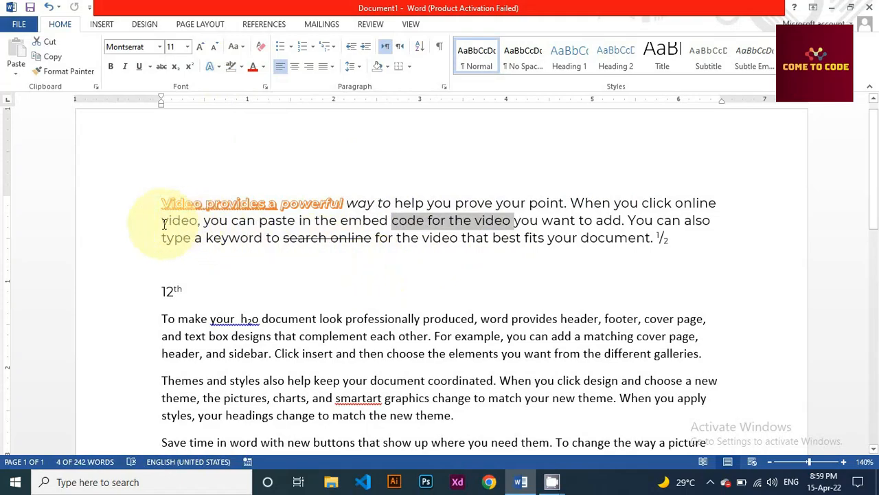
Set the font colour of the first paragraph's second and third lines, through the fraction, to standard green
{"action": "left_click_drag", "start_coordinate": [164, 224], "coordinate": [680, 239]}
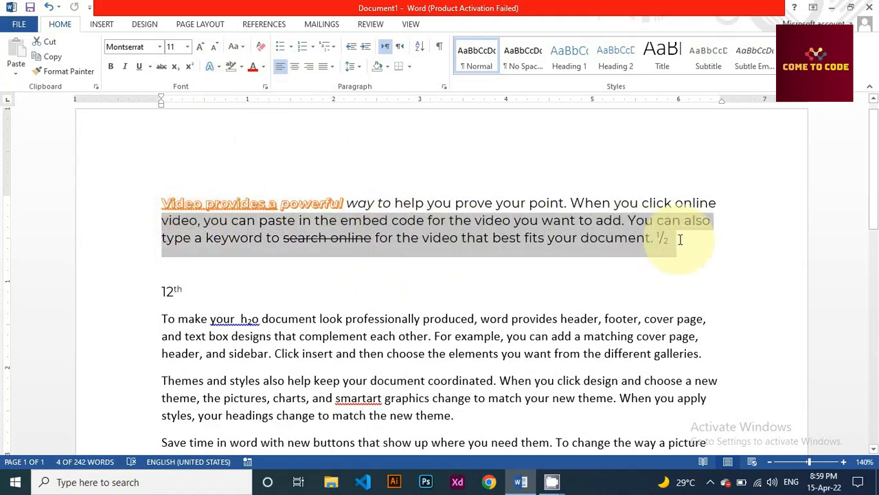
{"action": "left_click", "coordinate": [263, 67]}
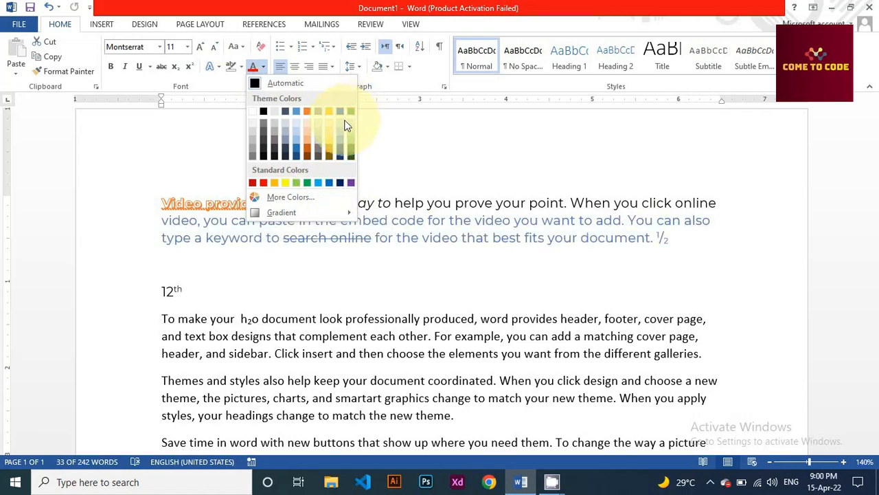
{"action": "left_click", "coordinate": [310, 182]}
Give the first paragraph's second and third lines a custom teal font colour with RGB 50, 138, 123
{"action": "left_click", "coordinate": [264, 68]}
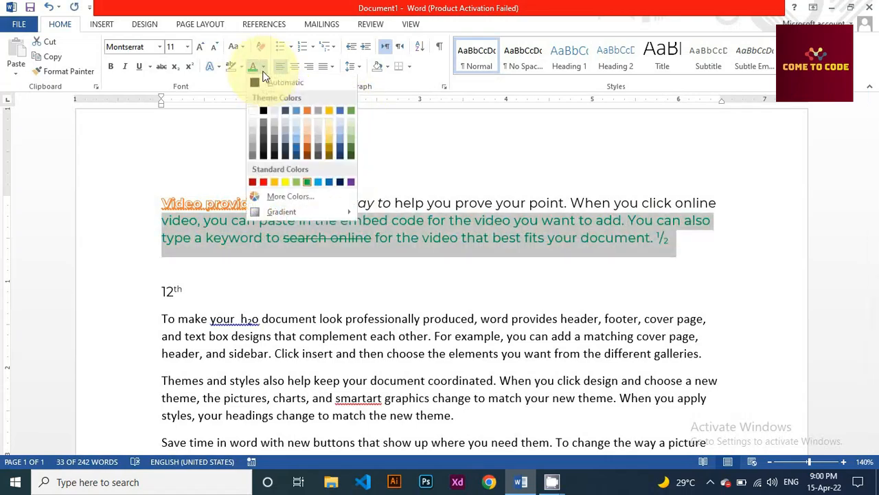
{"action": "left_click", "coordinate": [295, 199]}
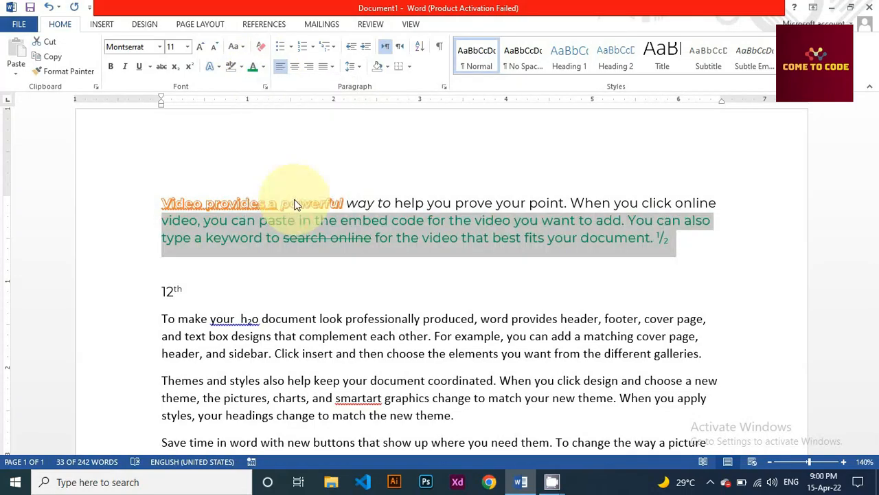
{"action": "left_click", "coordinate": [488, 132]}
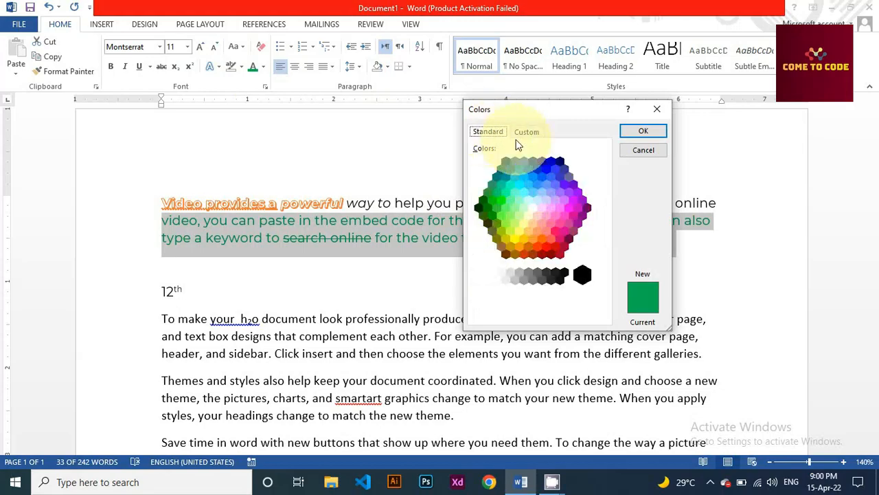
{"action": "left_click", "coordinate": [529, 132]}
{"action": "left_click", "coordinate": [525, 201]}
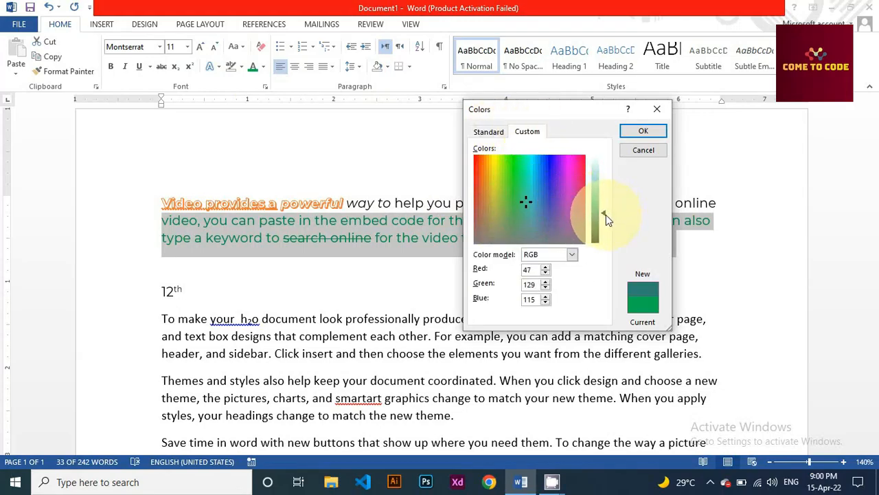
{"action": "left_click", "coordinate": [603, 215]}
{"action": "mouse_move", "coordinate": [603, 213]}
{"action": "left_mouse_down"}
{"action": "mouse_move", "coordinate": [604, 196]}
{"action": "mouse_move", "coordinate": [603, 212]}
{"action": "left_mouse_up"}
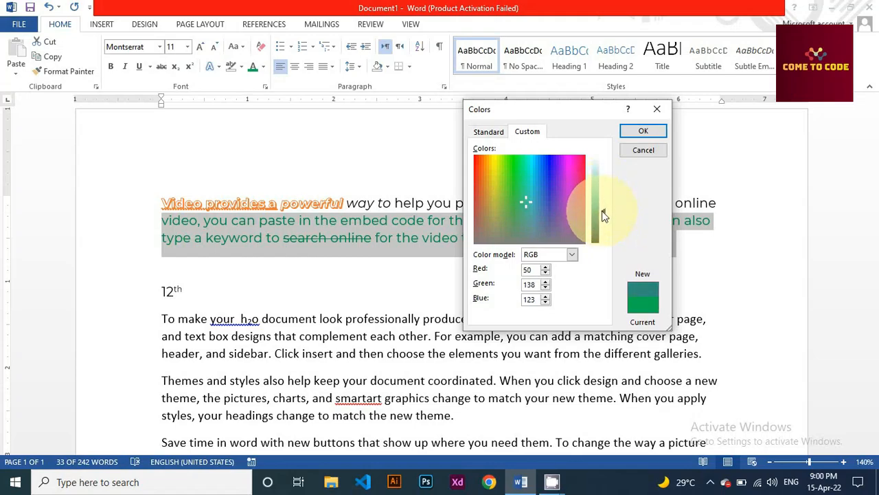
{"action": "left_click", "coordinate": [644, 135]}
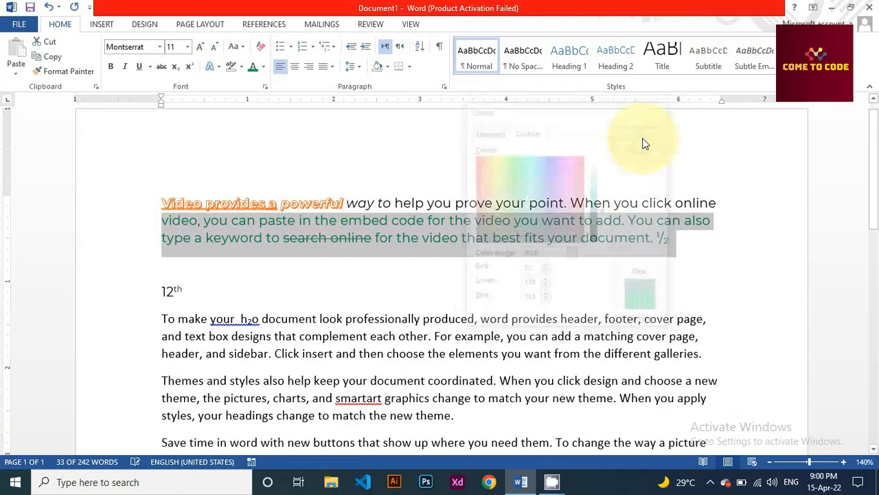
{"action": "left_click", "coordinate": [459, 237]}
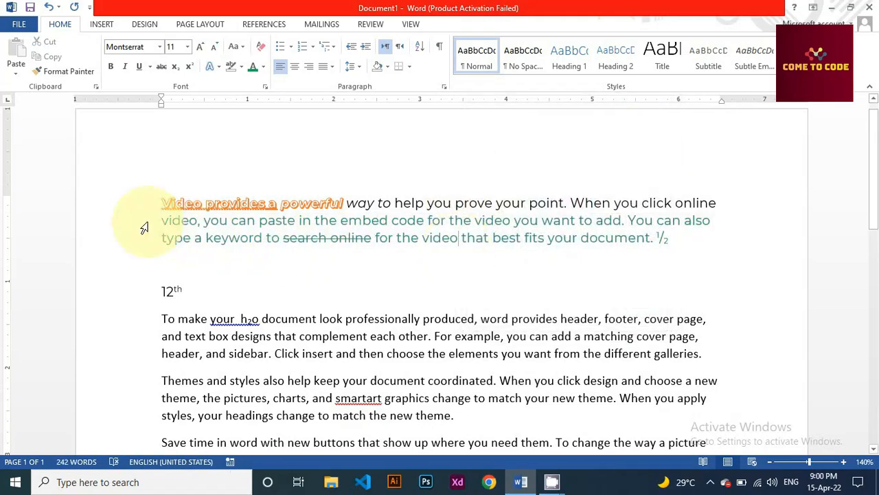
Apply a gradient text fill to the teal text from "video, you can paste" through "that best"
{"action": "left_click_drag", "start_coordinate": [161, 220], "coordinate": [525, 235]}
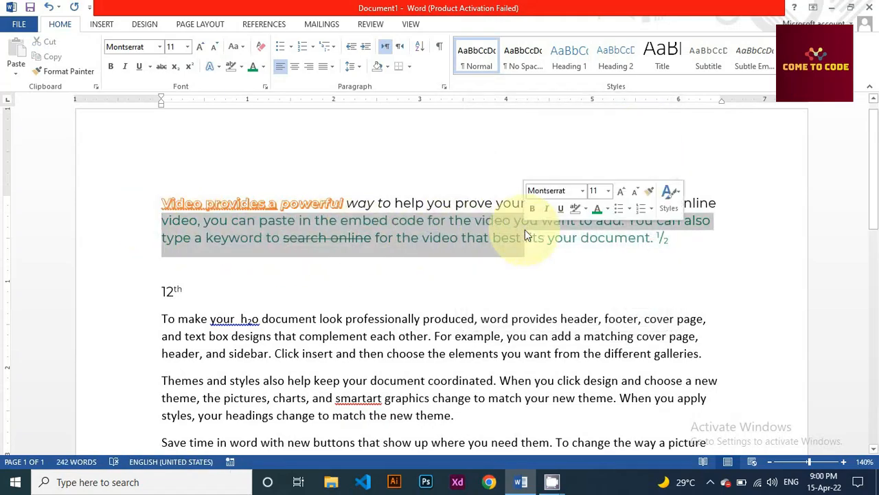
{"action": "left_click", "coordinate": [263, 67]}
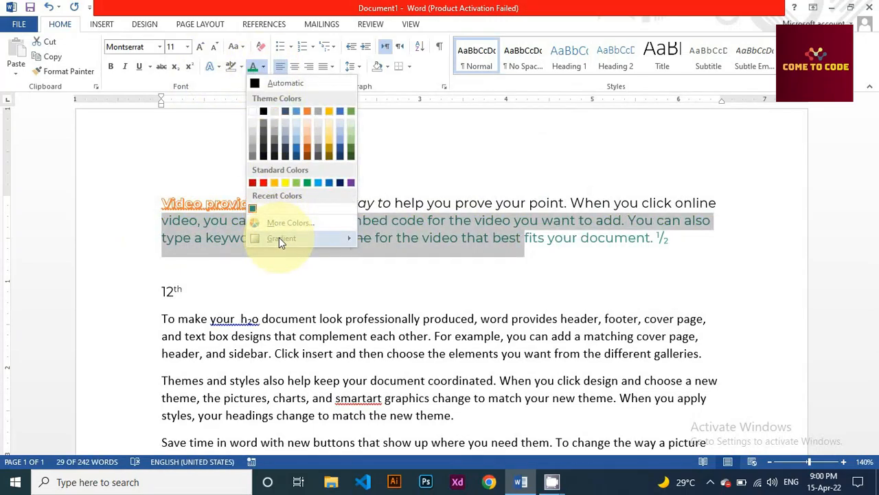
{"action": "mouse_move", "coordinate": [279, 237]}
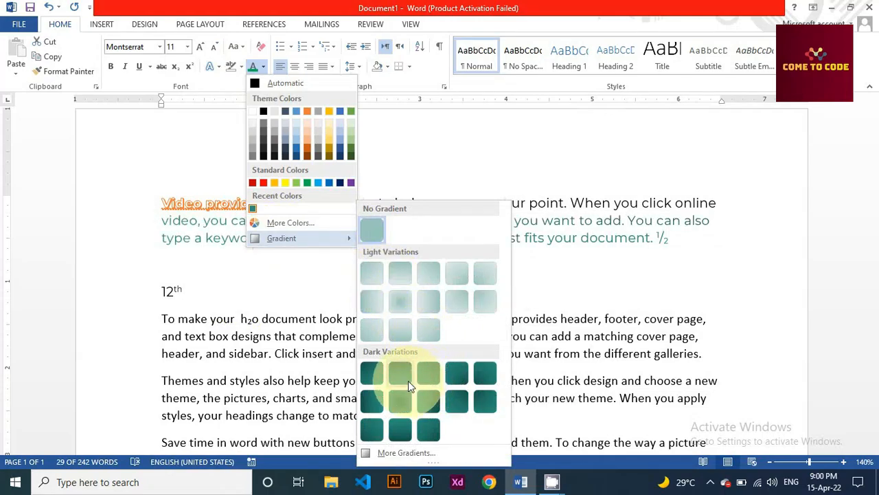
{"action": "left_click", "coordinate": [404, 453]}
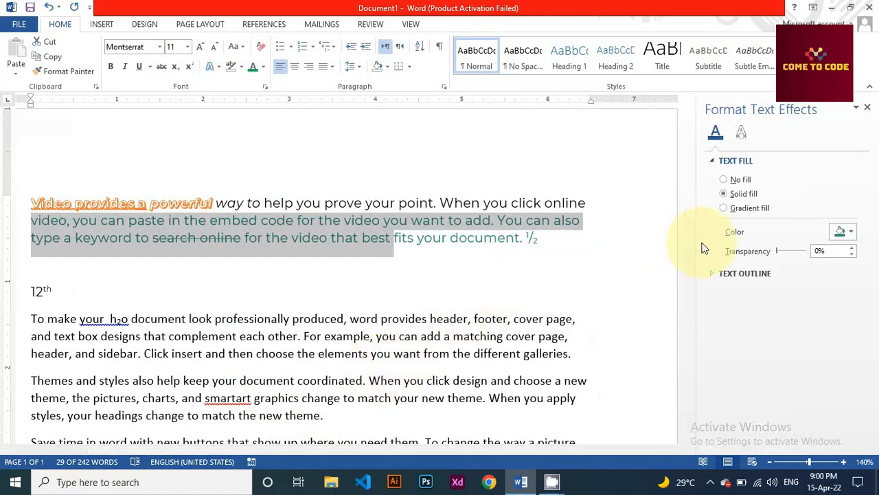
{"action": "left_click", "coordinate": [725, 208]}
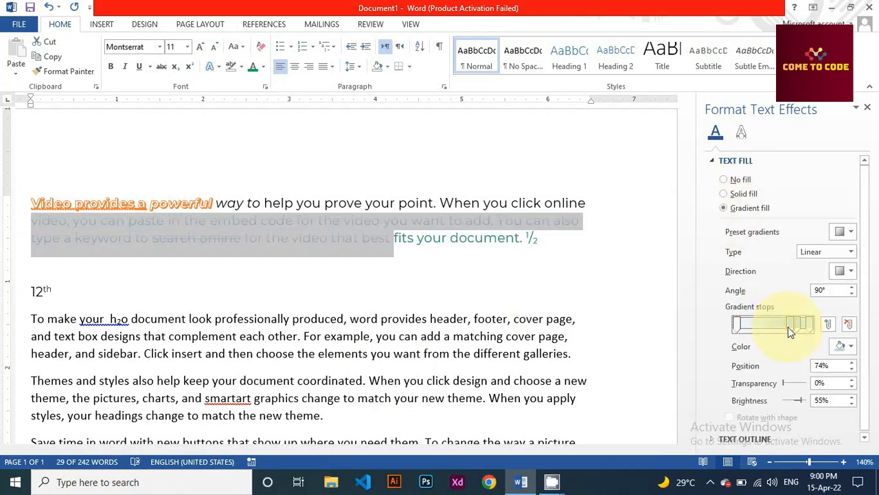
Remove the middle stops from the selected text's gradient fill and colour the first stop standard green
{"action": "left_click", "coordinate": [796, 329]}
{"action": "key", "text": "Delete"}
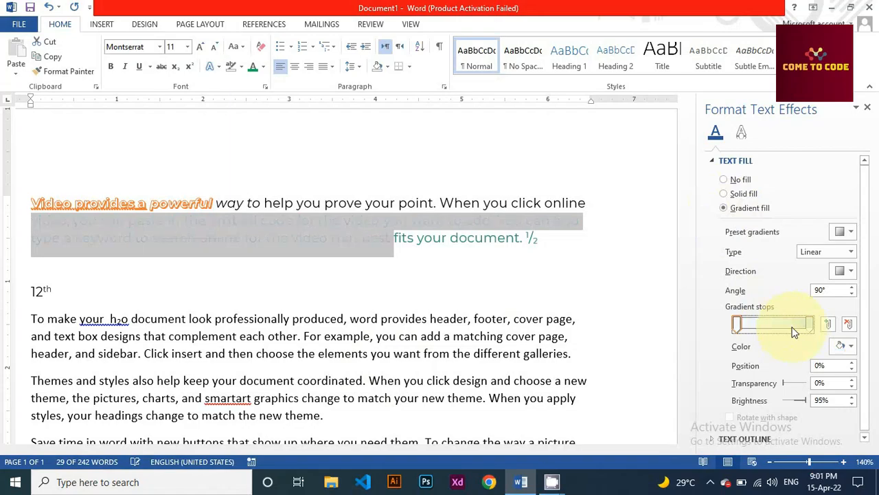
{"action": "left_click", "coordinate": [738, 327]}
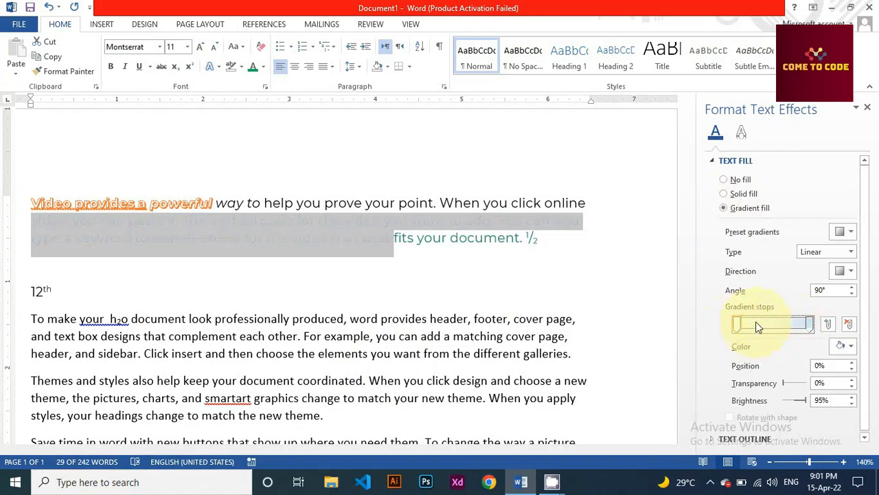
{"action": "left_click", "coordinate": [850, 347]}
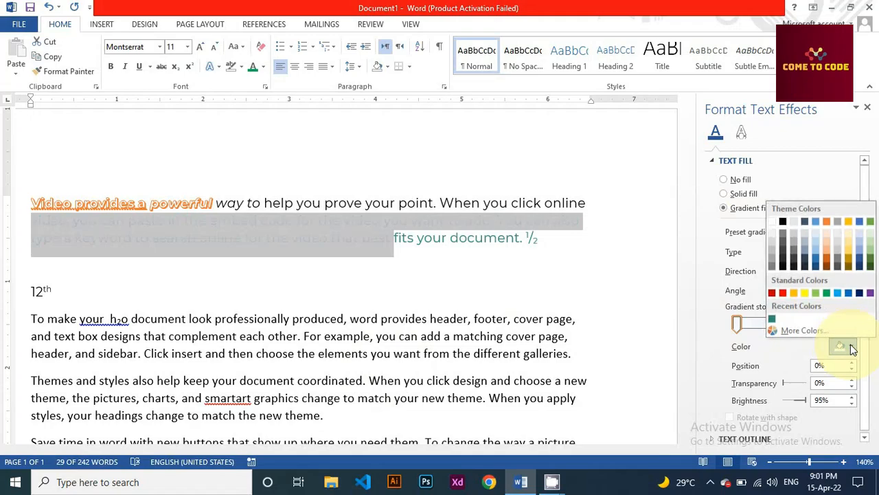
{"action": "left_click", "coordinate": [826, 293]}
Set the gradient's last stop to standard yellow and close the text effects settings
{"action": "left_click", "coordinate": [809, 326]}
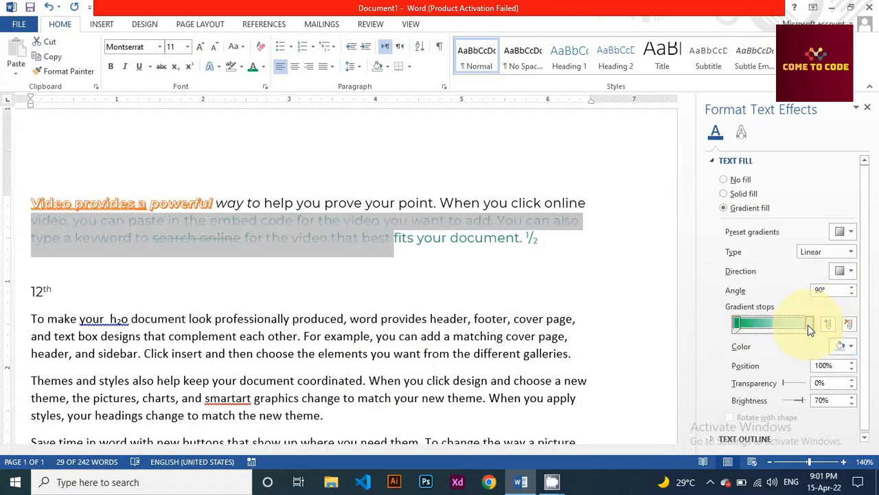
{"action": "left_click", "coordinate": [849, 346]}
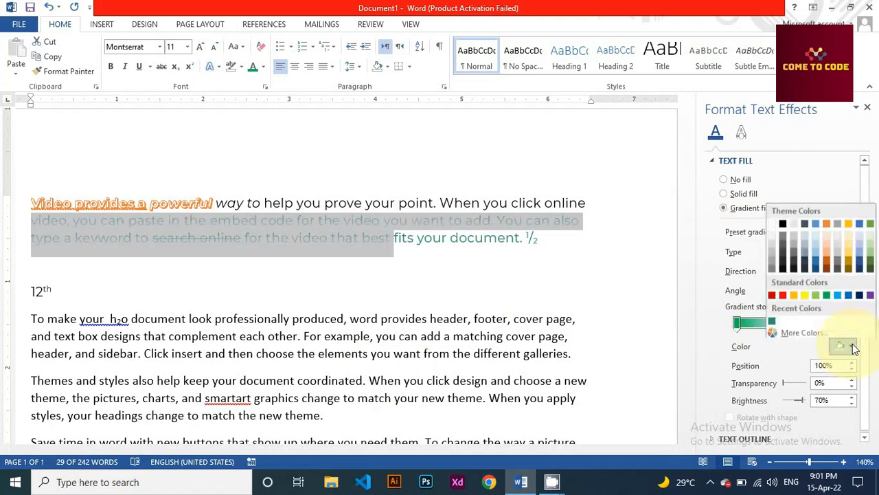
{"action": "left_click", "coordinate": [806, 294]}
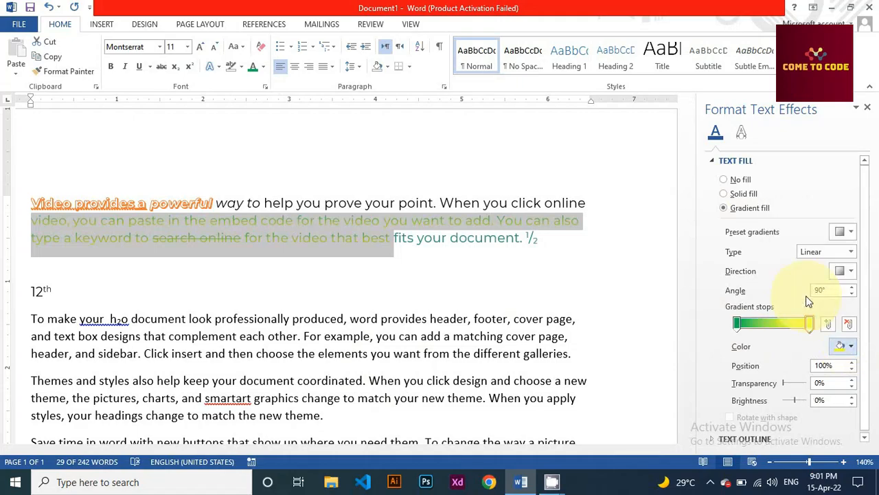
{"action": "left_click", "coordinate": [867, 107]}
{"action": "left_click", "coordinate": [555, 264]}
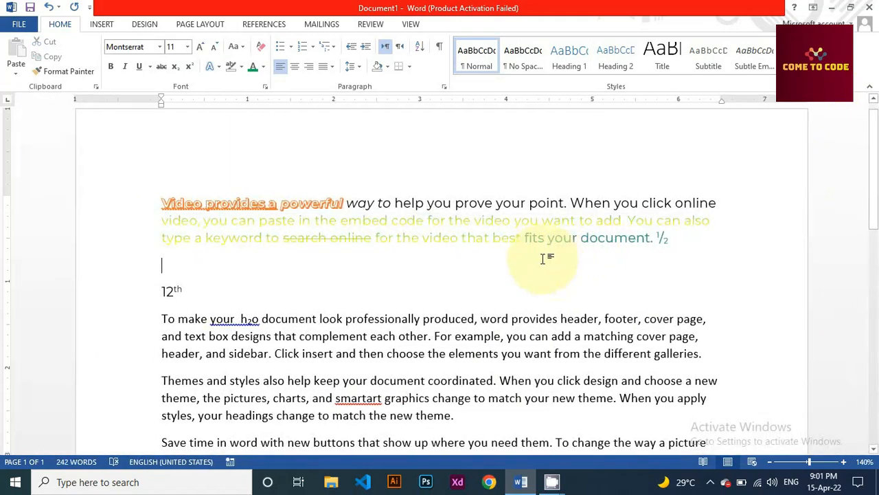
{"action": "left_click_drag", "start_coordinate": [522, 233], "coordinate": [515, 250]}
{"action": "left_click", "coordinate": [164, 221]}
{"action": "left_click", "coordinate": [514, 265]}
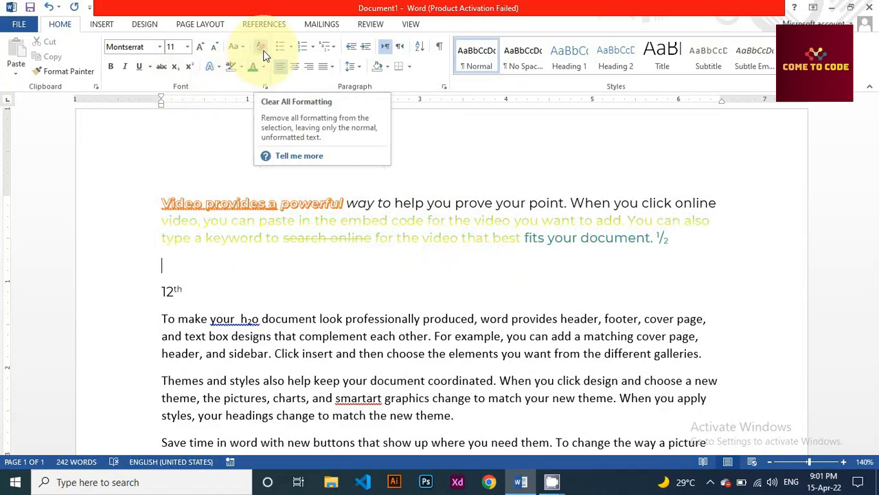
Clear all formatting from the whole first paragraph and delete the "1/2" at its end
{"action": "left_click", "coordinate": [215, 204]}
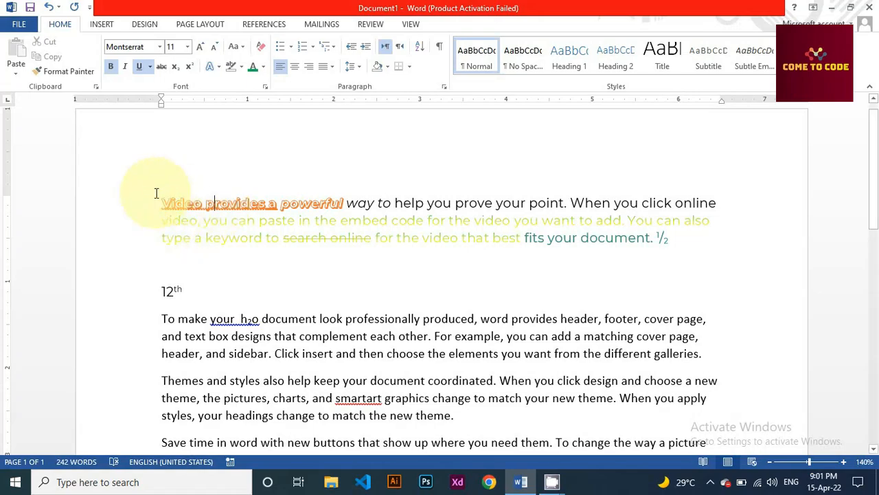
{"action": "left_click_drag", "start_coordinate": [157, 193], "coordinate": [667, 246]}
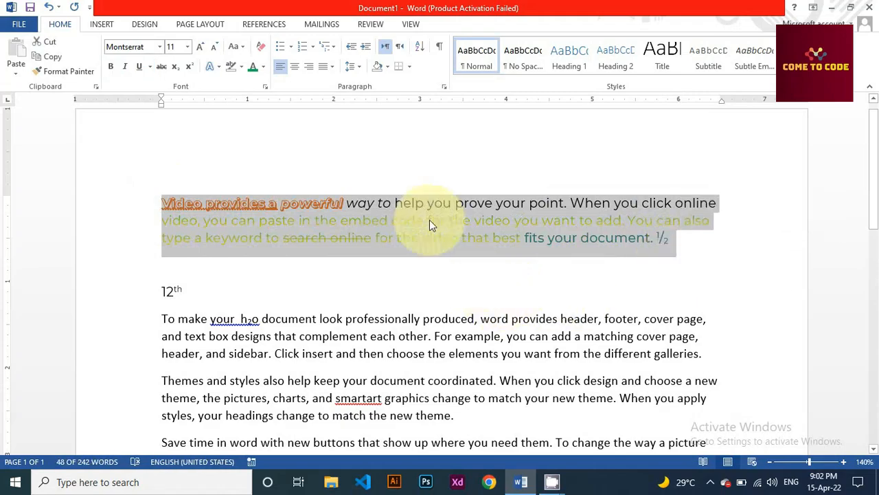
{"action": "left_click", "coordinate": [259, 52]}
{"action": "left_click", "coordinate": [378, 239]}
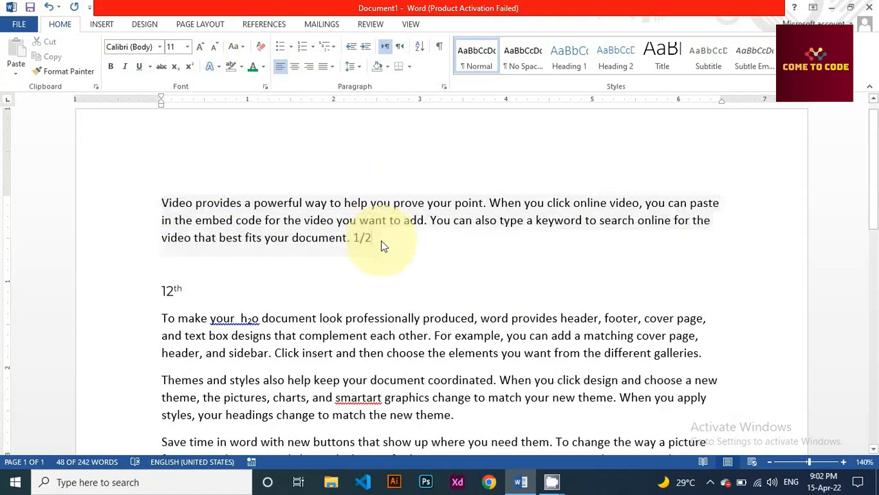
{"action": "left_click_drag", "start_coordinate": [377, 240], "coordinate": [359, 243]}
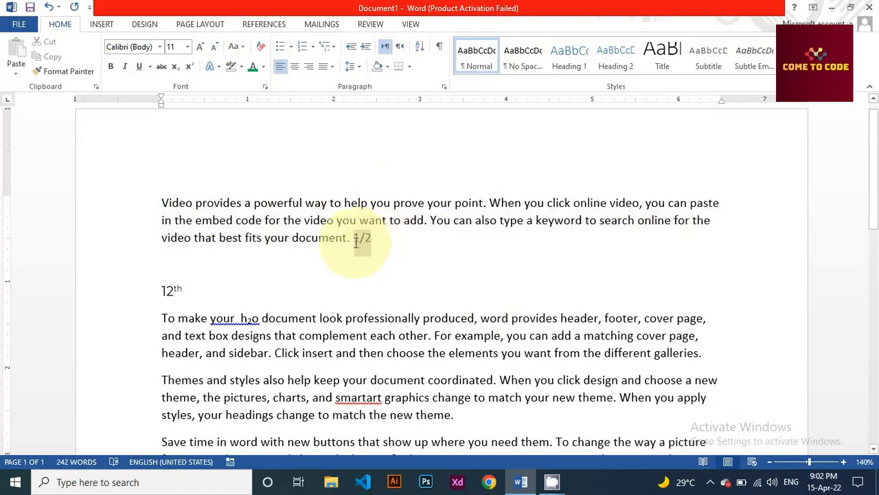
{"action": "key", "text": "Delete"}
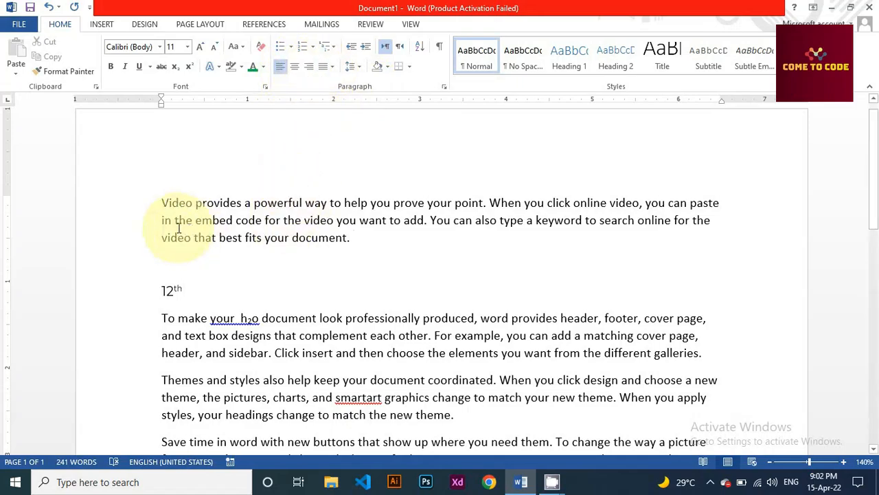
Centre the first paragraph on the page
{"action": "left_click_drag", "start_coordinate": [162, 202], "coordinate": [348, 237]}
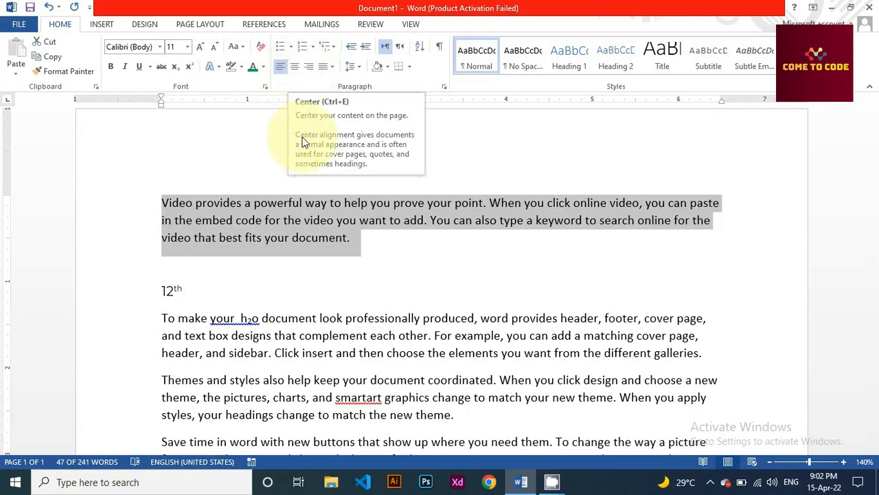
{"action": "left_click", "coordinate": [295, 69]}
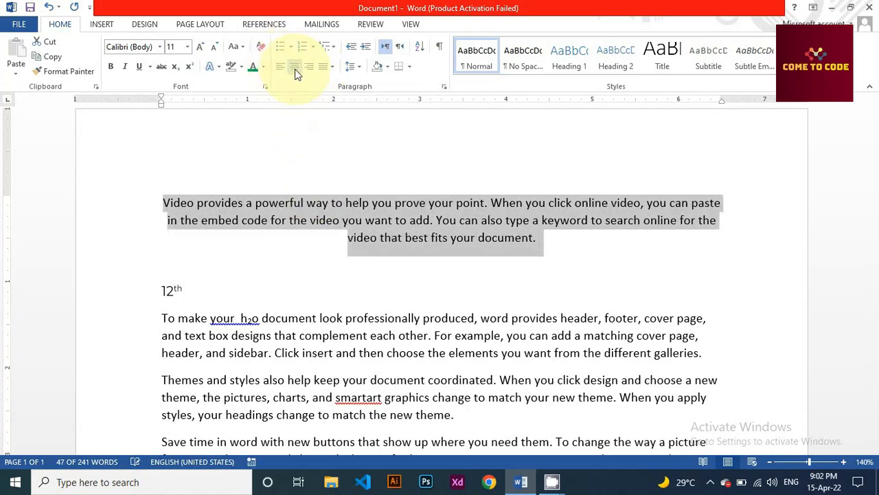
{"action": "left_click", "coordinate": [358, 227]}
Align the first paragraph to the right margin, and return it to left alignment
{"action": "left_click_drag", "start_coordinate": [159, 199], "coordinate": [540, 242]}
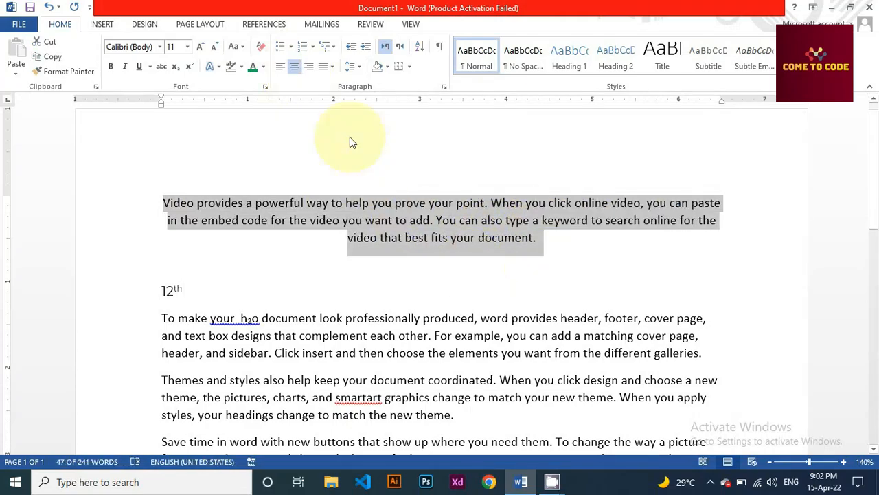
{"action": "left_click", "coordinate": [309, 67]}
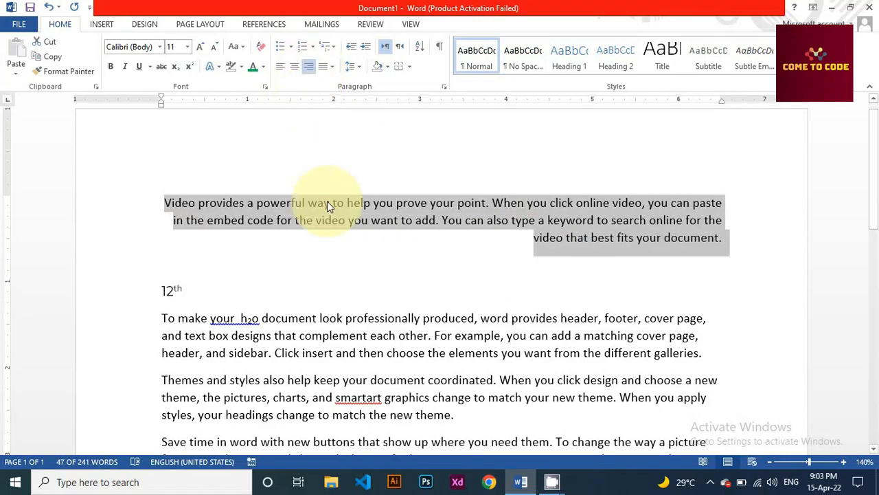
{"action": "left_click", "coordinate": [283, 68]}
Justify the text from the first paragraph through the "Themes and styles" paragraph, and check its edge against the right margin
{"action": "scroll", "coordinate": [313, 164], "scroll_direction": "down", "scroll_amount": 3}
{"action": "left_click_drag", "start_coordinate": [220, 195], "coordinate": [430, 209]}
{"action": "left_click_drag", "start_coordinate": [422, 242], "coordinate": [612, 359]}
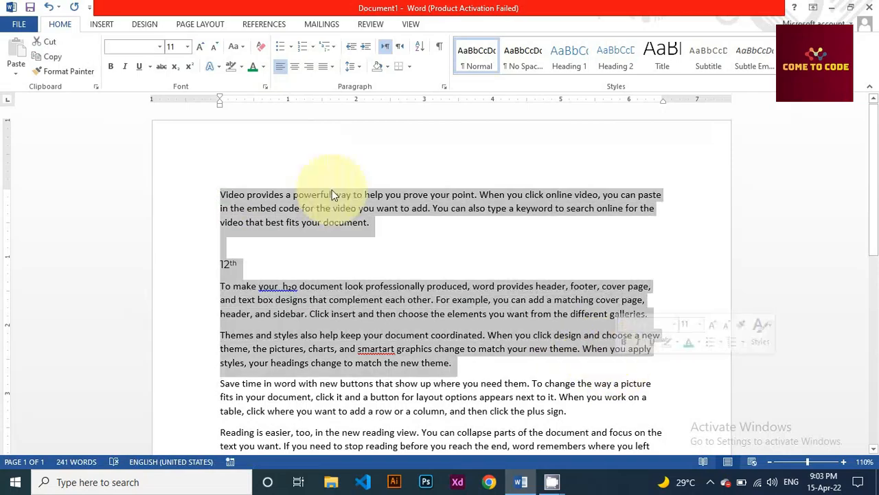
{"action": "left_click", "coordinate": [329, 70]}
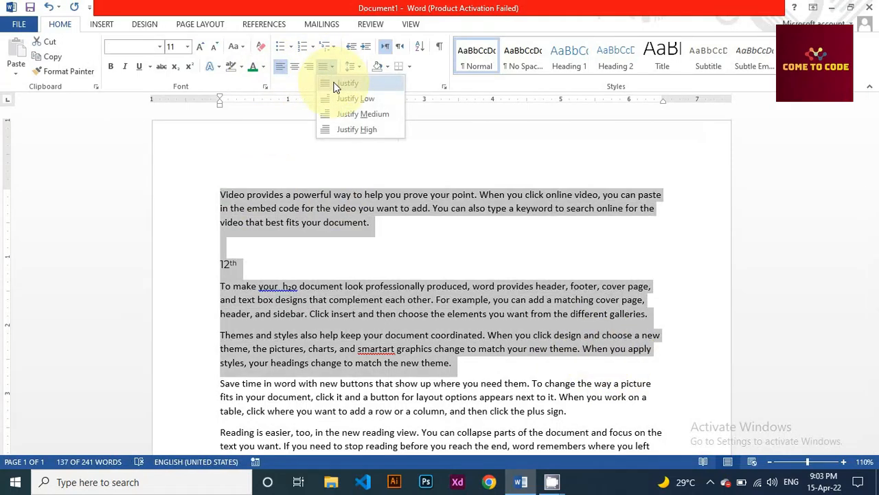
{"action": "left_click", "coordinate": [337, 85]}
{"action": "left_click", "coordinate": [608, 300]}
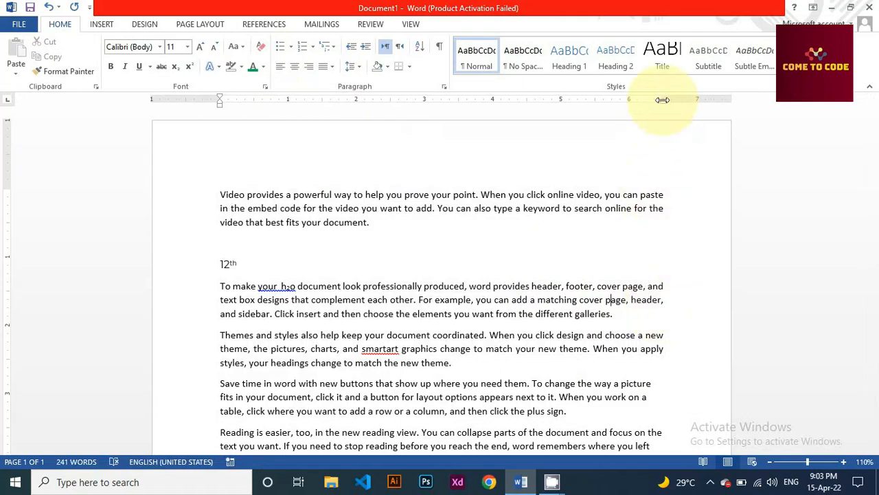
{"action": "left_click_drag", "start_coordinate": [662, 101], "coordinate": [662, 101]}
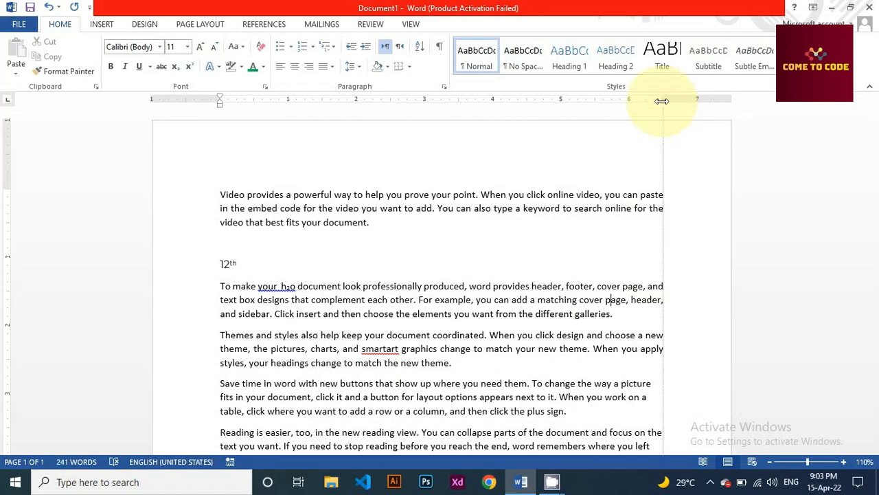
{"action": "left_click_drag", "start_coordinate": [661, 101], "coordinate": [662, 101]}
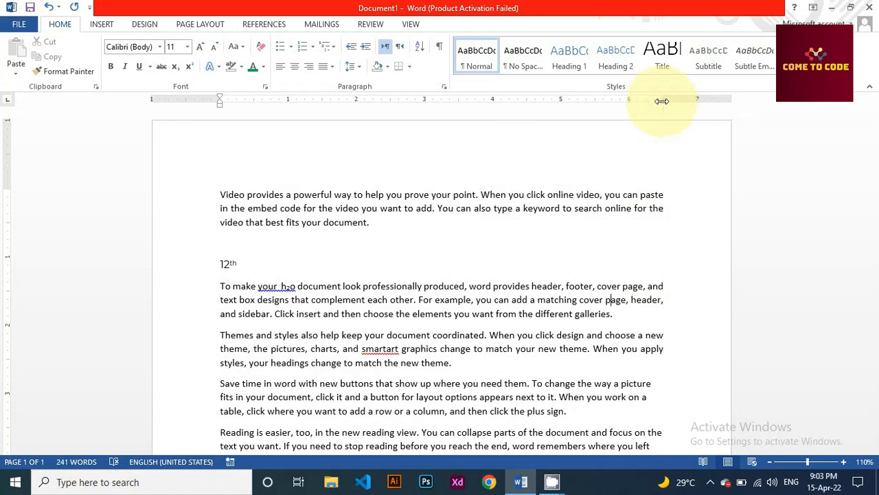
Preview the line spacing presets on the first paragraph without applying one
{"action": "left_click_drag", "start_coordinate": [221, 199], "coordinate": [329, 252]}
{"action": "scroll", "coordinate": [315, 264], "scroll_direction": "up", "scroll_amount": 3, "text": "ctrl"}
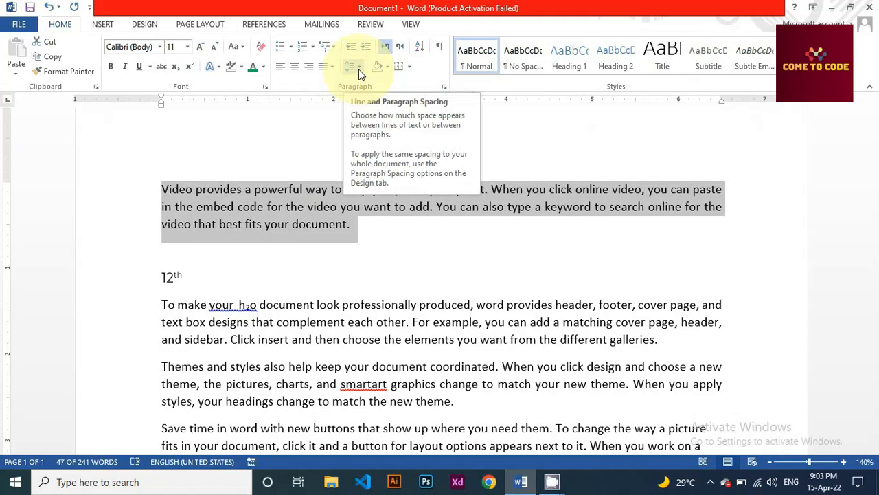
{"action": "left_click", "coordinate": [230, 206]}
{"action": "left_click_drag", "start_coordinate": [178, 191], "coordinate": [341, 208]}
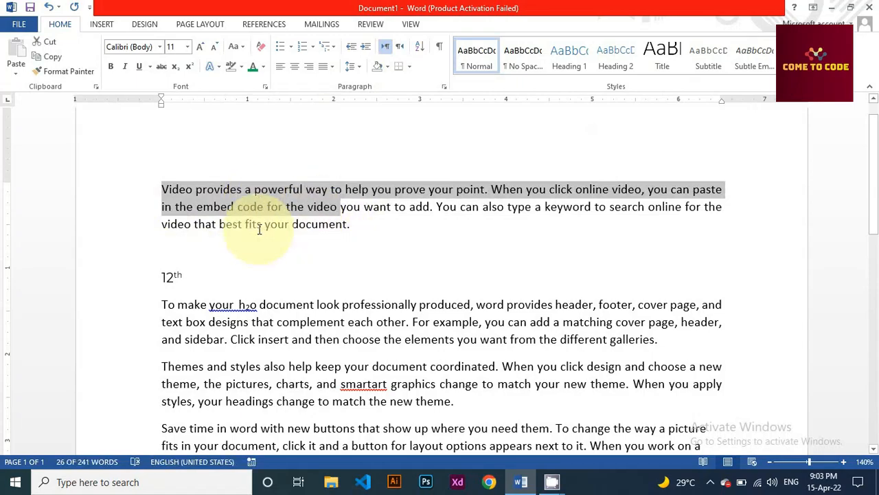
{"action": "left_click", "coordinate": [357, 70]}
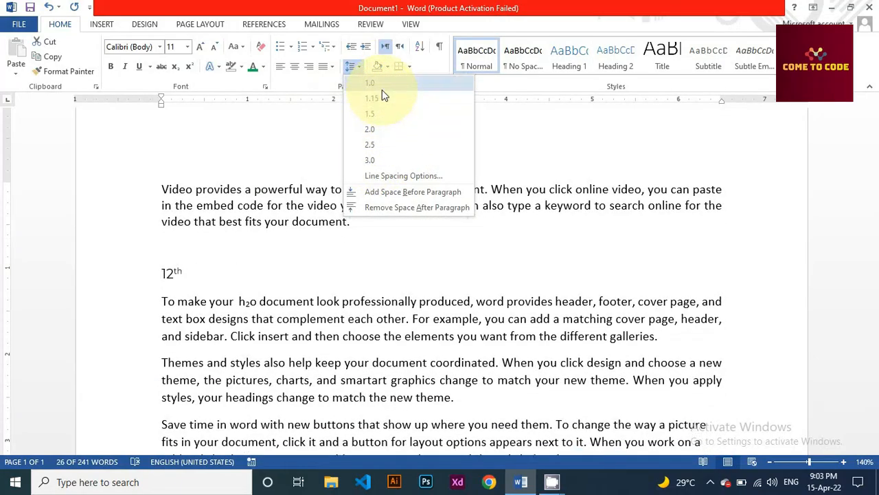
{"action": "left_click", "coordinate": [288, 256]}
Remove the space after every paragraph in the document, from "Video provides" through "even on another device"
{"action": "scroll", "coordinate": [221, 224], "scroll_direction": "down", "scroll_amount": 2}
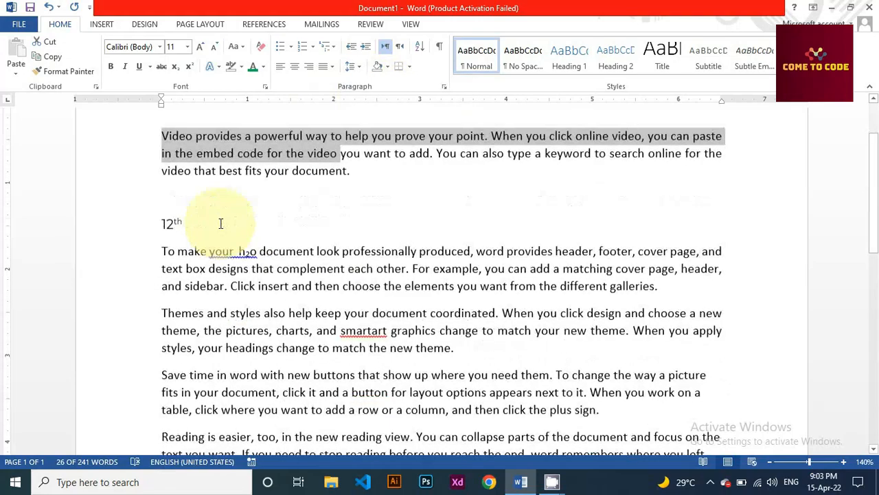
{"action": "scroll", "coordinate": [183, 215], "scroll_direction": "up", "scroll_amount": 2}
{"action": "scroll", "coordinate": [229, 240], "scroll_direction": "down", "scroll_amount": 1}
{"action": "scroll", "coordinate": [229, 241], "scroll_direction": "up", "scroll_amount": 1}
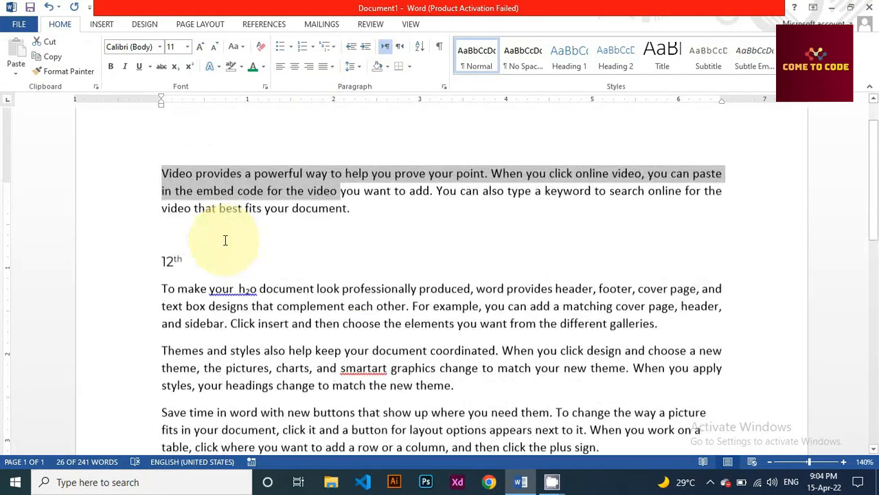
{"action": "left_click", "coordinate": [166, 251]}
{"action": "scroll", "coordinate": [167, 227], "scroll_direction": "down", "scroll_amount": 3}
{"action": "left_click", "coordinate": [164, 254]}
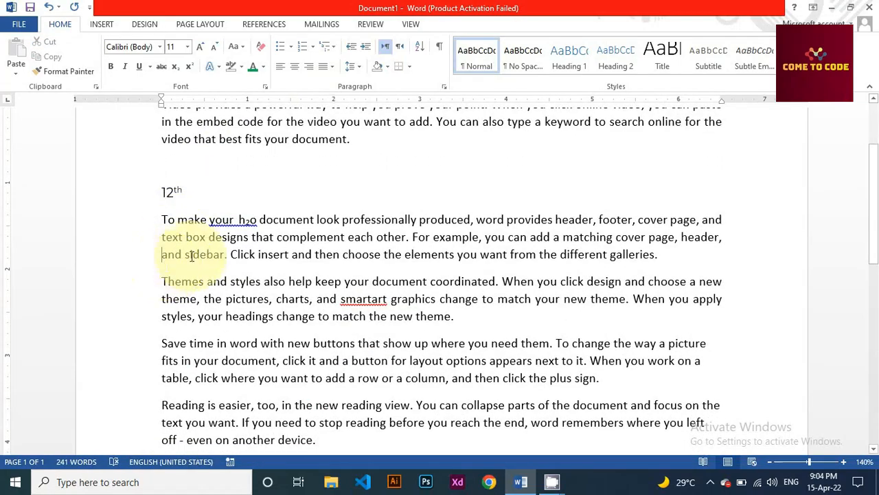
{"action": "scroll", "coordinate": [182, 233], "scroll_direction": "down", "scroll_amount": 3}
{"action": "scroll", "coordinate": [172, 245], "scroll_direction": "up", "scroll_amount": 4}
{"action": "left_click_drag", "start_coordinate": [160, 147], "coordinate": [317, 360]}
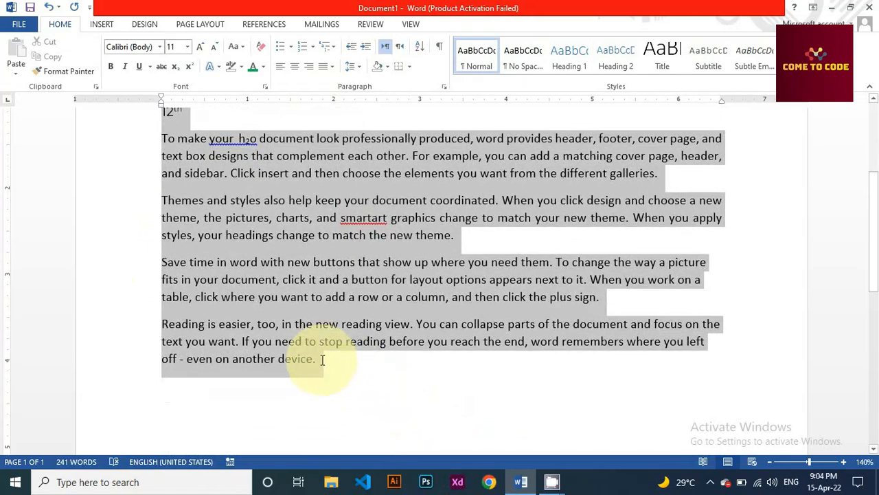
{"action": "left_click", "coordinate": [360, 67]}
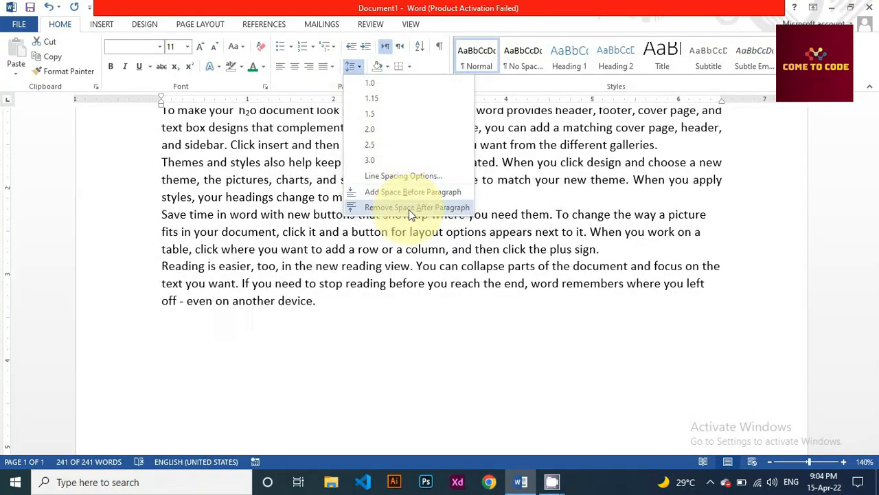
{"action": "left_click", "coordinate": [409, 208]}
{"action": "scroll", "coordinate": [384, 239], "scroll_direction": "up", "scroll_amount": 4}
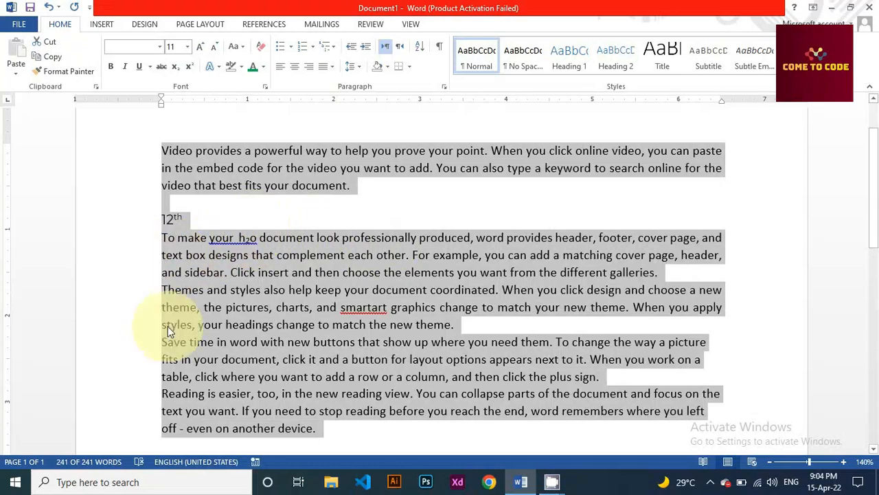
{"action": "left_click", "coordinate": [169, 272]}
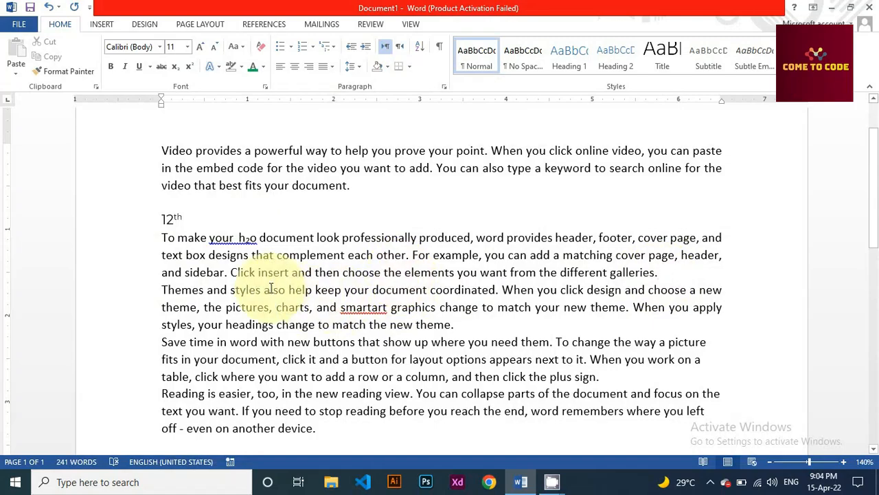
Shade the paragraph beginning "To make your h2o document" with the light orange theme color
{"action": "scroll", "coordinate": [270, 289], "scroll_direction": "down", "scroll_amount": 1}
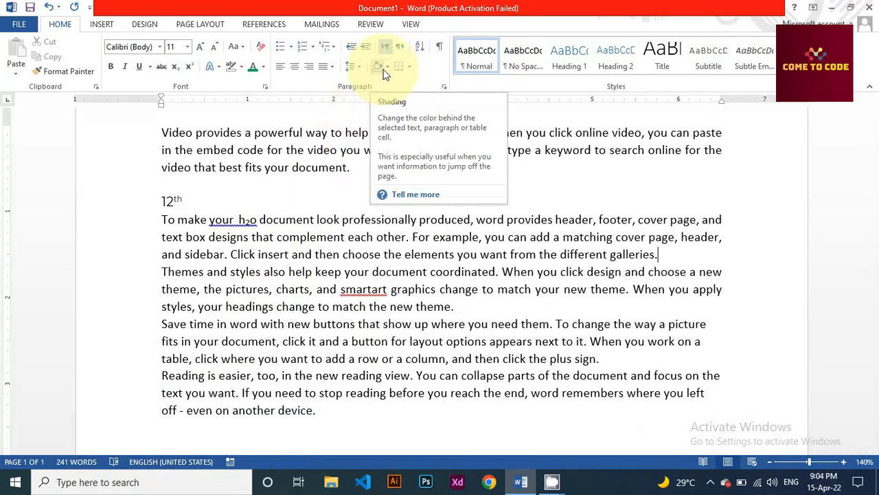
{"action": "left_click", "coordinate": [162, 221]}
{"action": "left_click_drag", "start_coordinate": [204, 225], "coordinate": [408, 237]}
{"action": "left_click", "coordinate": [257, 289]}
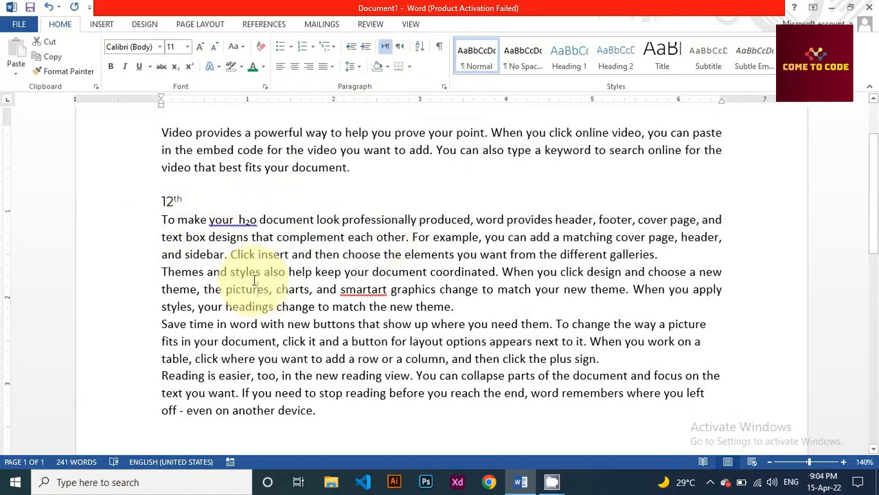
{"action": "left_click", "coordinate": [163, 221]}
{"action": "left_click", "coordinate": [354, 67]}
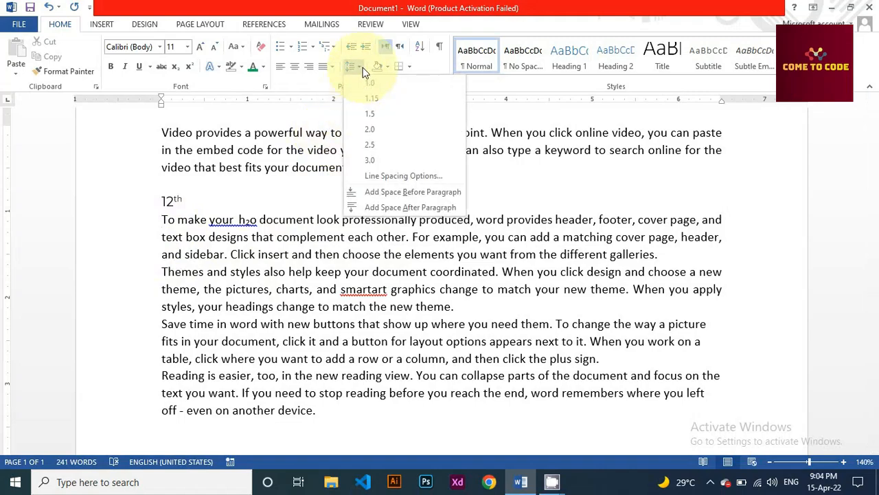
{"action": "left_click", "coordinate": [385, 69]}
{"action": "left_click", "coordinate": [386, 70]}
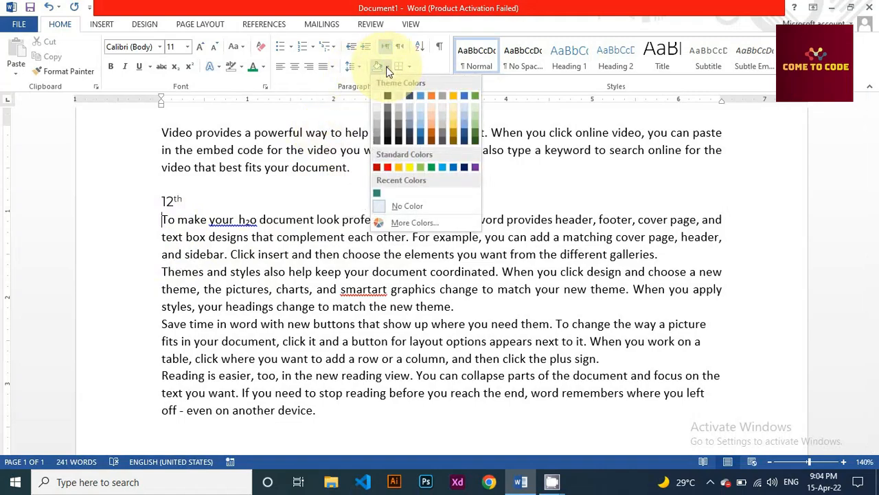
{"action": "left_click", "coordinate": [432, 105]}
{"action": "left_click", "coordinate": [374, 236]}
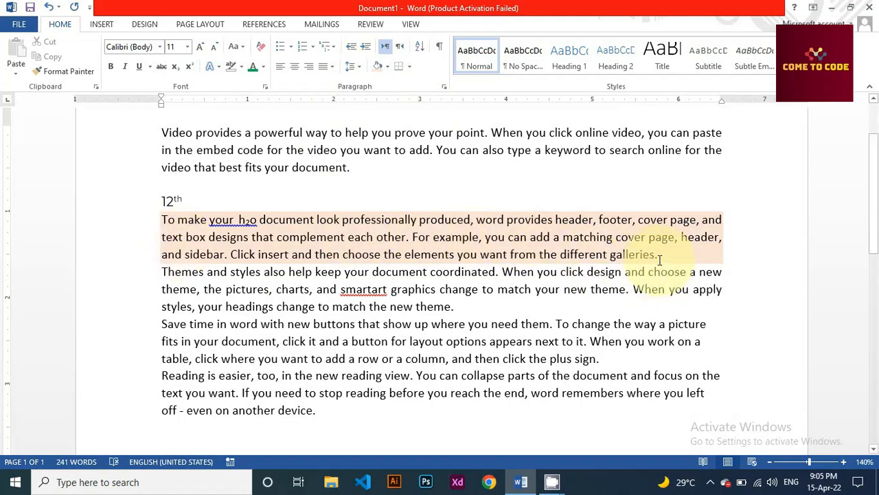
Apply the same light orange shading to the "Themes and styles" paragraph
{"action": "left_click_drag", "start_coordinate": [661, 257], "coordinate": [555, 221]}
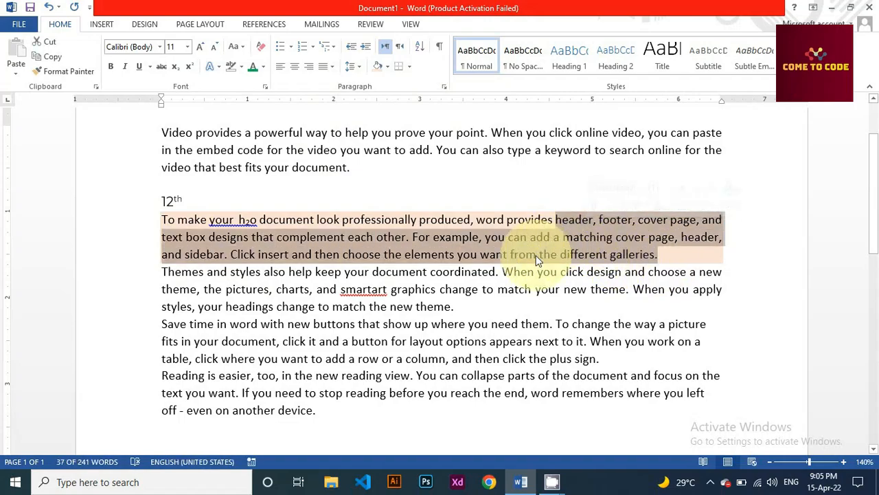
{"action": "left_click", "coordinate": [163, 273]}
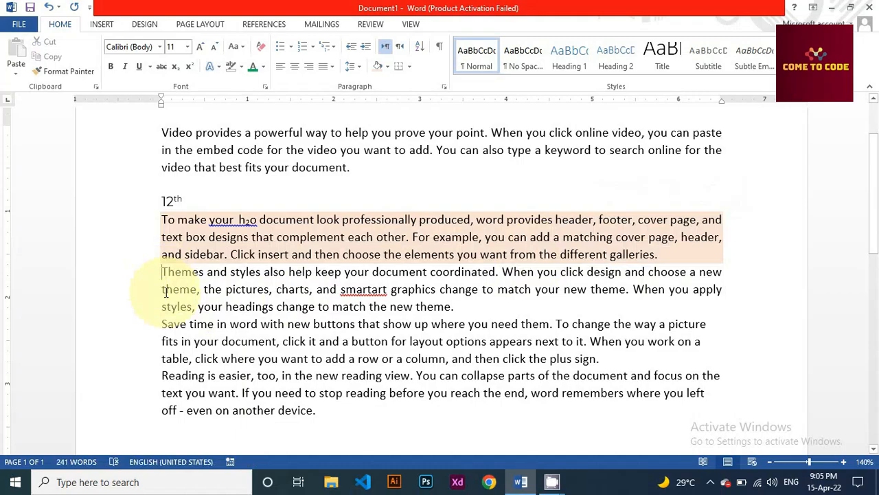
{"action": "left_click", "coordinate": [382, 70]}
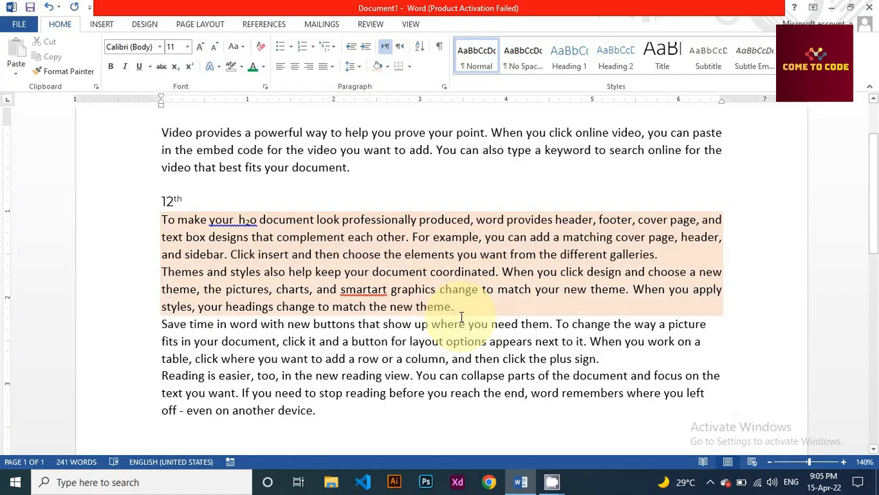
Shade the four paragraphs from "To make your h2o document" through "even on another device" with the light blue theme color
{"action": "left_click_drag", "start_coordinate": [329, 412], "coordinate": [164, 217]}
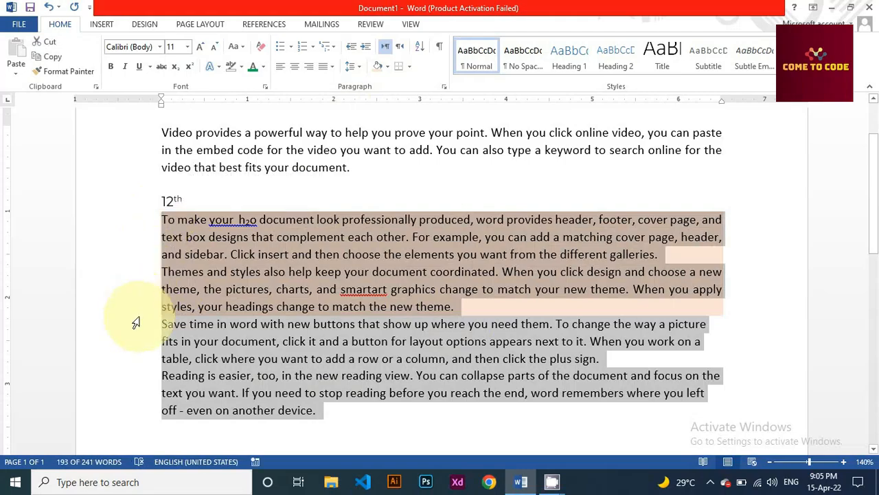
{"action": "left_click", "coordinate": [325, 417]}
{"action": "left_click_drag", "start_coordinate": [319, 413], "coordinate": [162, 217]}
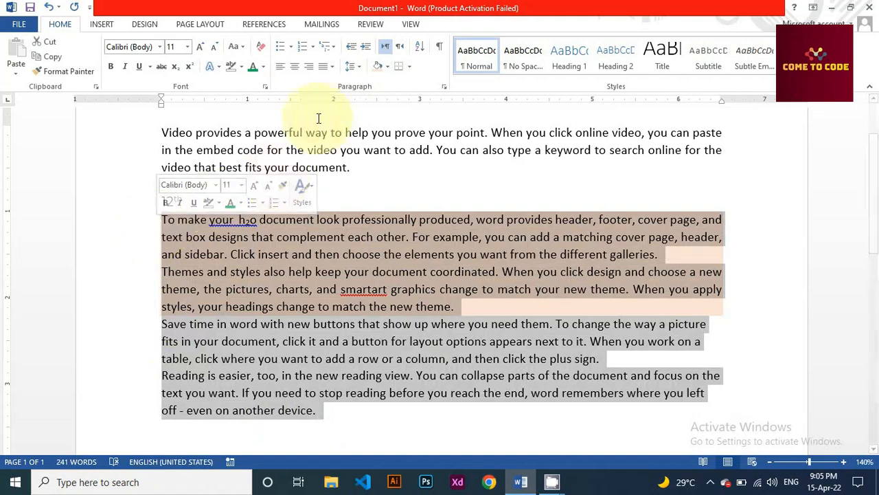
{"action": "left_click", "coordinate": [389, 68]}
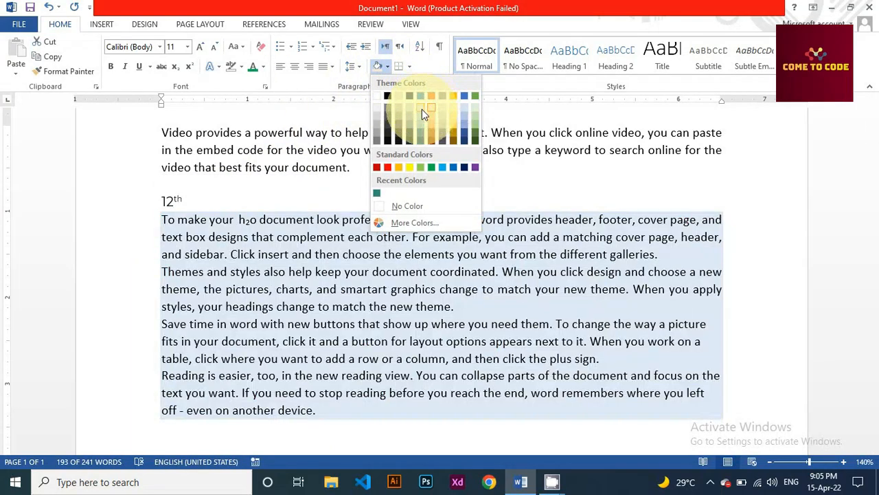
{"action": "left_click", "coordinate": [422, 110]}
{"action": "left_click", "coordinate": [408, 182]}
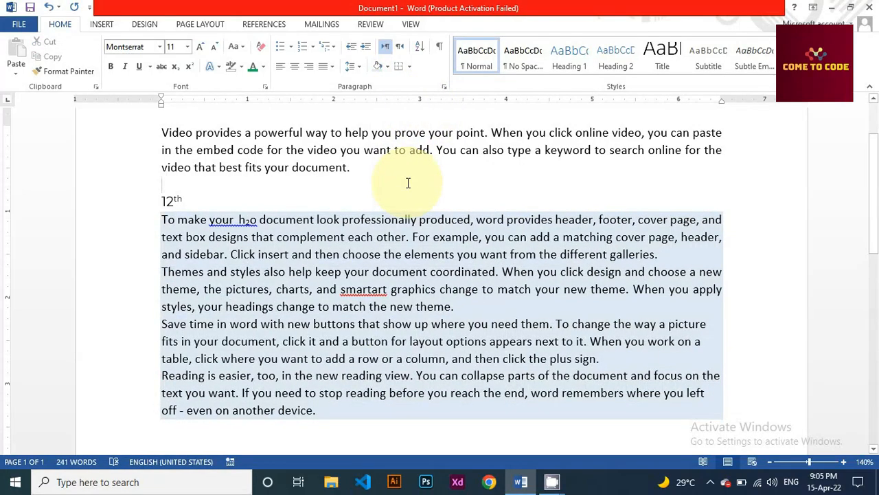
View the available paragraph border options without applying one
{"action": "scroll", "coordinate": [408, 183], "scroll_direction": "up", "scroll_amount": 3}
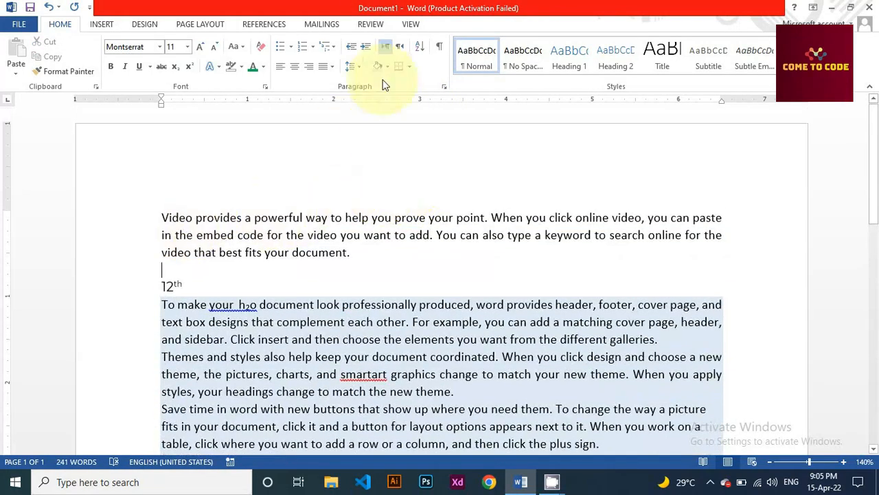
{"action": "left_click", "coordinate": [408, 71]}
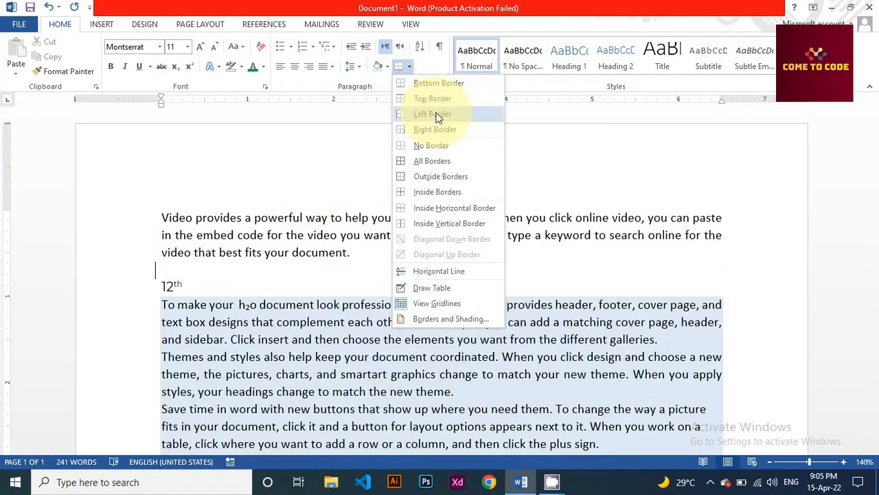
{"action": "left_click", "coordinate": [363, 193]}
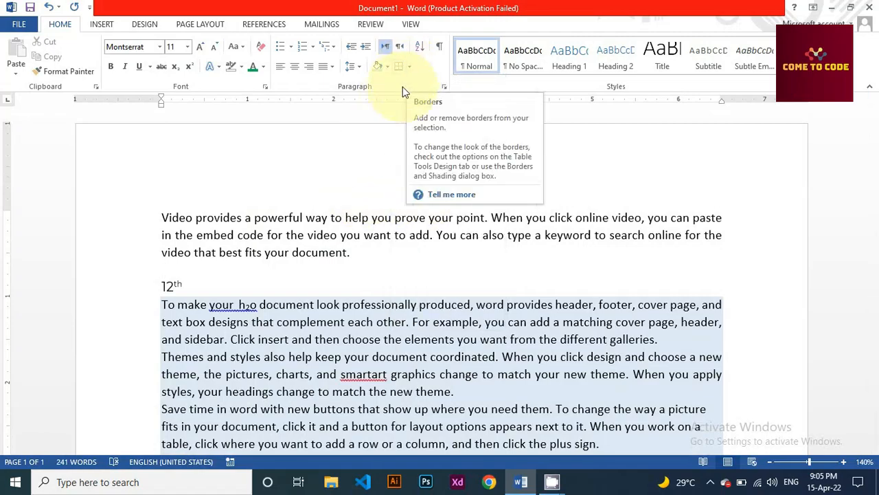
Add a top border to the block of four blue-shaded paragraphs below "12th"
{"action": "scroll", "coordinate": [349, 186], "scroll_direction": "down", "scroll_amount": 2}
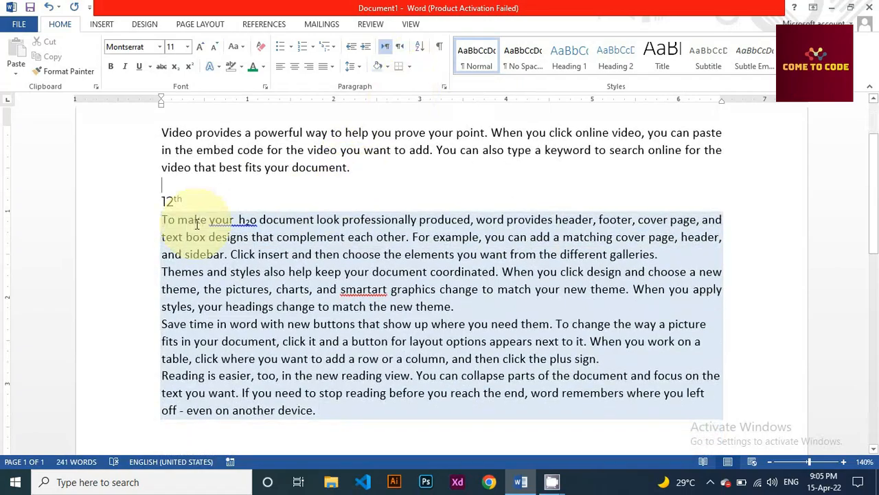
{"action": "left_click_drag", "start_coordinate": [164, 221], "coordinate": [318, 410]}
{"action": "scroll", "coordinate": [389, 73], "scroll_direction": "down", "scroll_amount": 1}
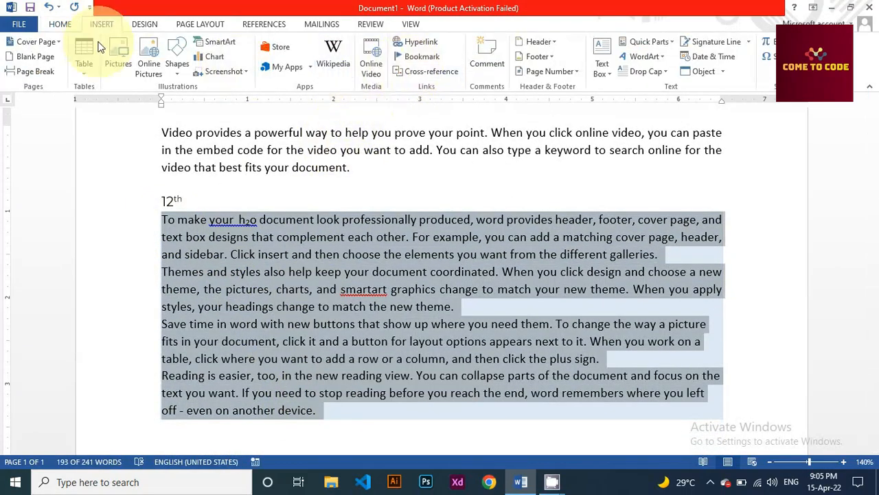
{"action": "left_click", "coordinate": [66, 26]}
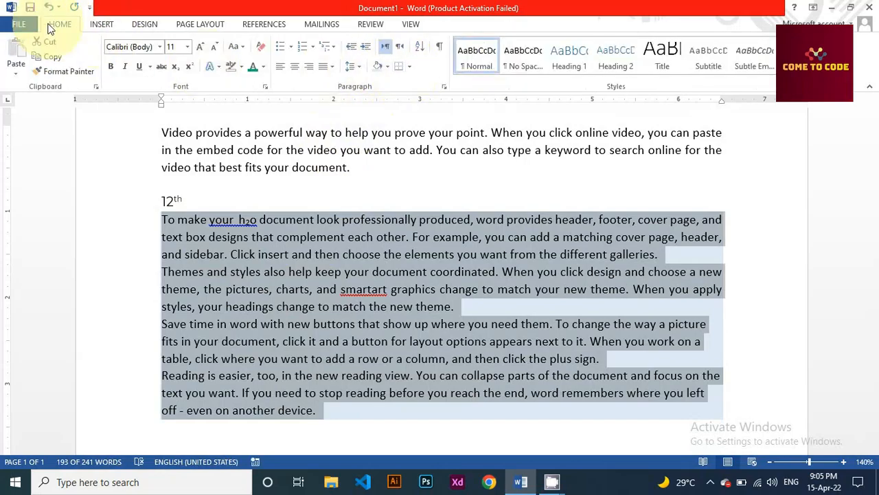
{"action": "left_click", "coordinate": [410, 69]}
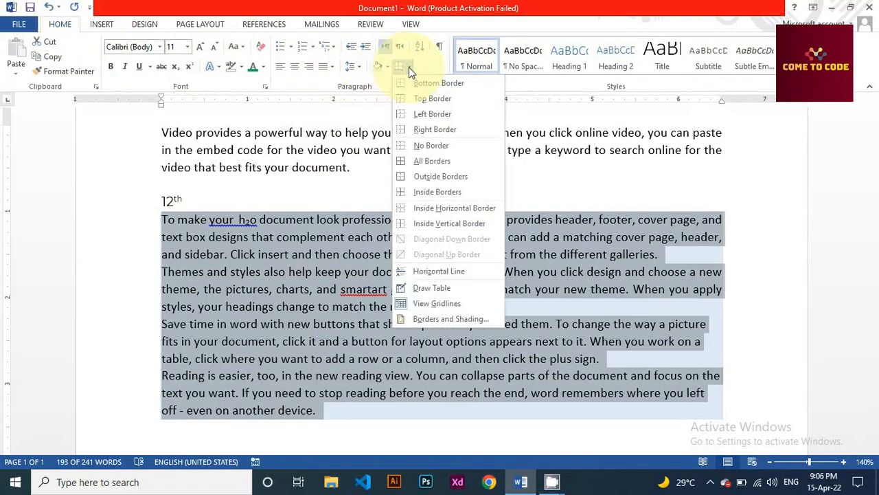
{"action": "left_click", "coordinate": [422, 98]}
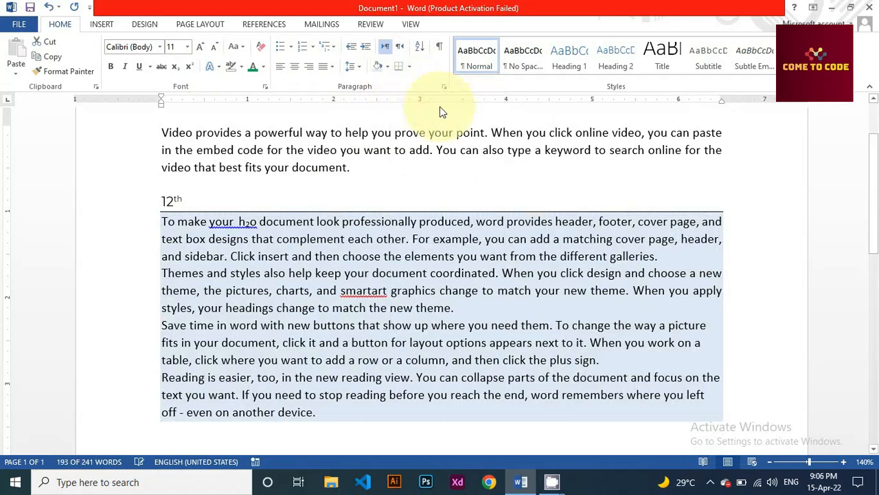
{"action": "scroll", "coordinate": [519, 254], "scroll_direction": "up", "scroll_amount": 6}
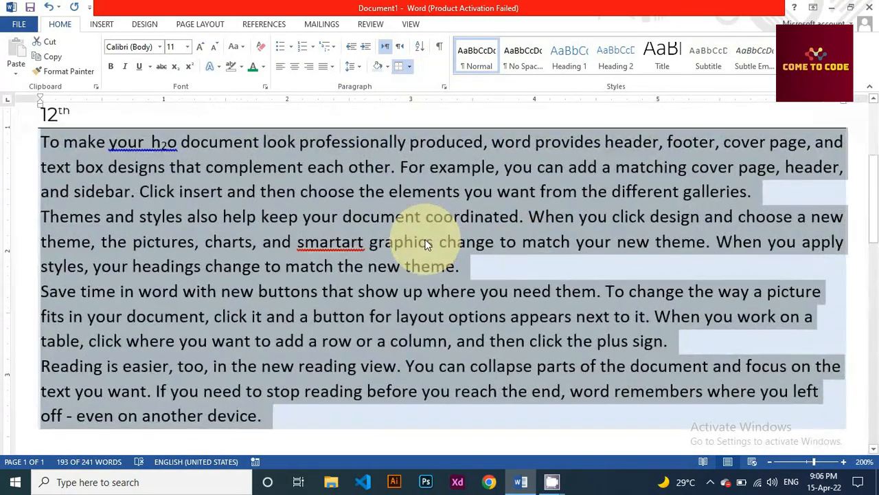
{"action": "scroll", "coordinate": [413, 232], "scroll_direction": "up", "scroll_amount": 2}
{"action": "left_click", "coordinate": [372, 201]}
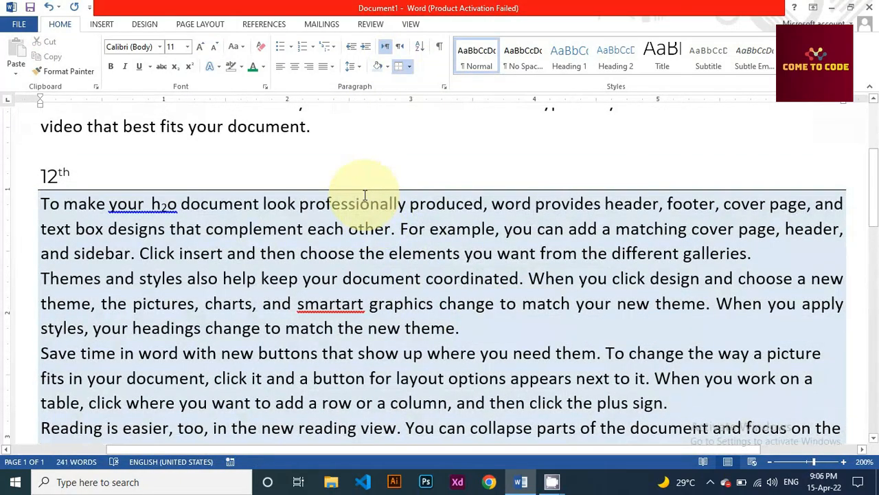
Apply all borders to the four blue-shaded paragraphs, from "To make your" through "even on another device"
{"action": "scroll", "coordinate": [365, 196], "scroll_direction": "down", "scroll_amount": 3}
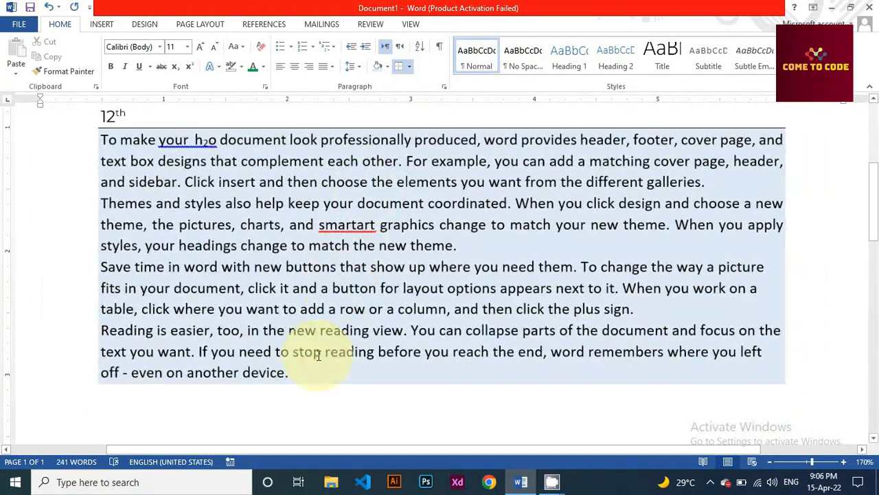
{"action": "left_click_drag", "start_coordinate": [310, 367], "coordinate": [103, 139]}
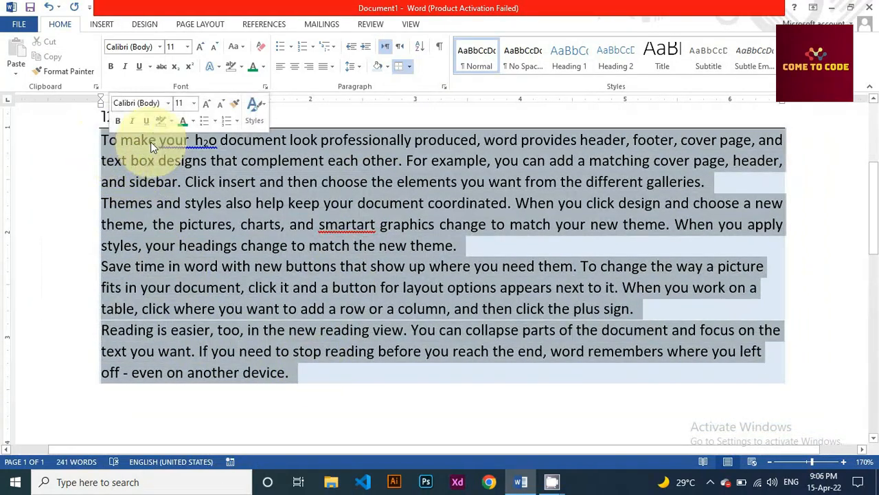
{"action": "left_click", "coordinate": [410, 69]}
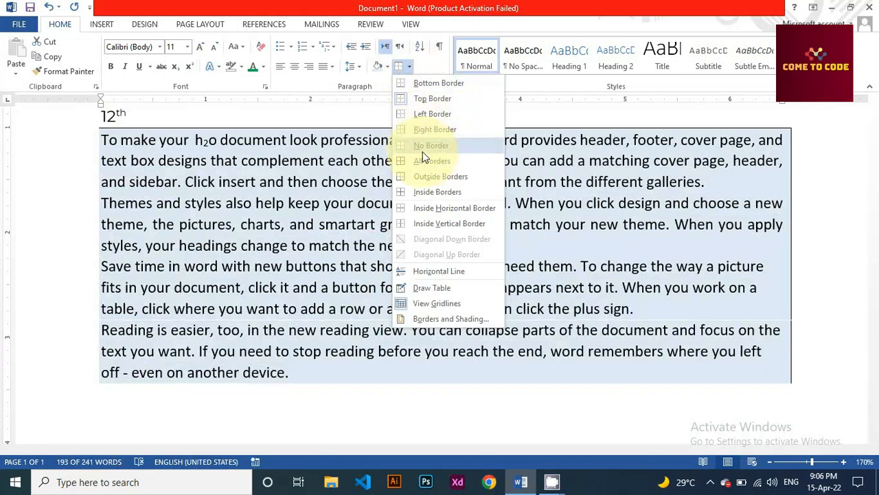
{"action": "left_click", "coordinate": [424, 160]}
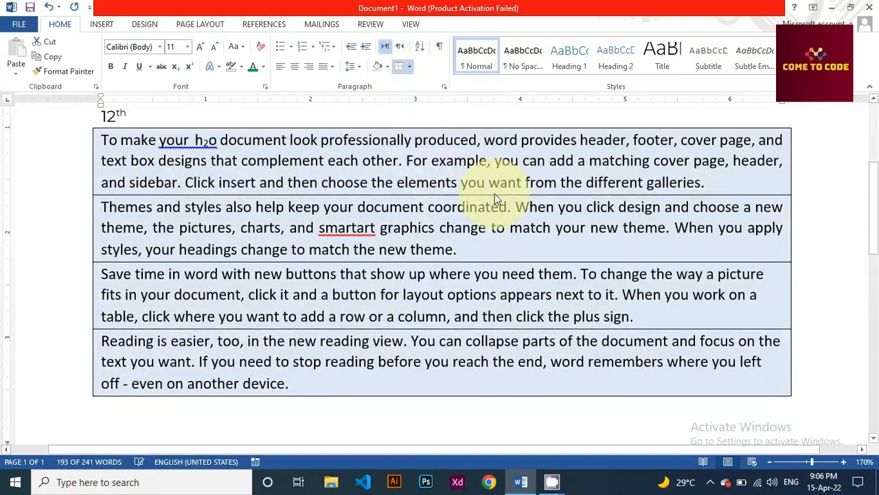
Examine how the borders enclose and separate each of the four shaded paragraphs
{"action": "left_click", "coordinate": [638, 197]}
{"action": "left_click_drag", "start_coordinate": [707, 182], "coordinate": [102, 141]}
{"action": "scroll", "coordinate": [113, 148], "scroll_direction": "up", "scroll_amount": 1}
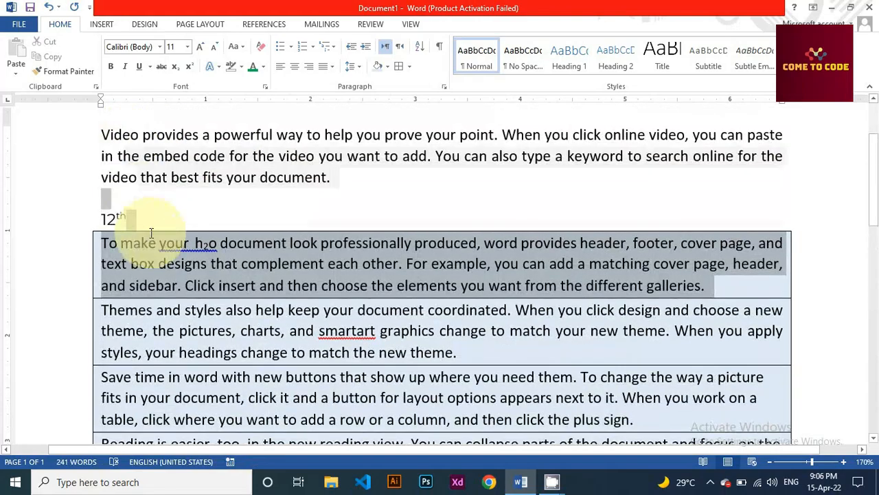
{"action": "scroll", "coordinate": [242, 272], "scroll_direction": "down", "scroll_amount": 1}
{"action": "left_click", "coordinate": [206, 276]}
{"action": "left_click_drag", "start_coordinate": [103, 258], "coordinate": [461, 300]}
{"action": "scroll", "coordinate": [460, 300], "scroll_direction": "down", "scroll_amount": 3}
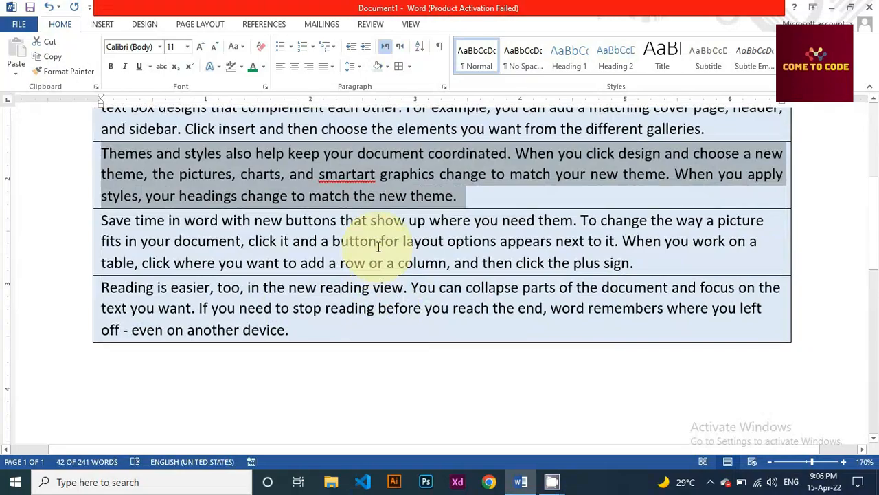
{"action": "left_click", "coordinate": [375, 247]}
{"action": "left_click", "coordinate": [340, 331]}
{"action": "scroll", "coordinate": [340, 331], "scroll_direction": "up", "scroll_amount": 4}
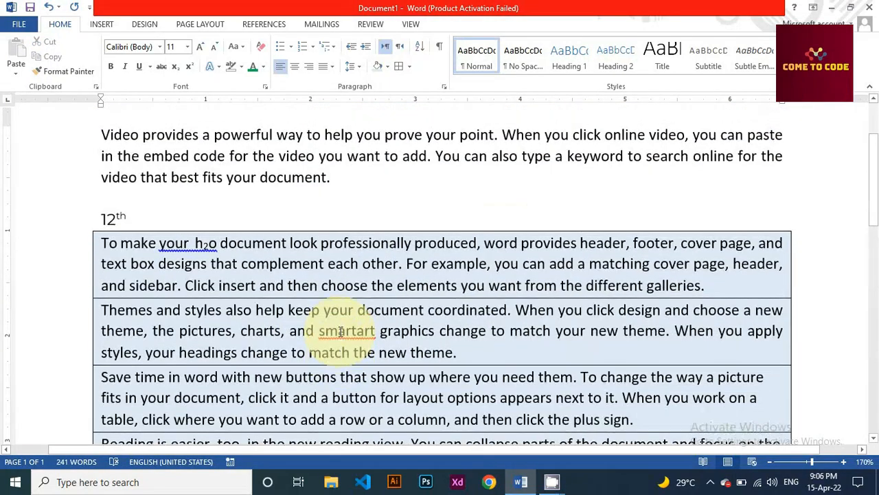
{"action": "scroll", "coordinate": [342, 289], "scroll_direction": "down", "scroll_amount": 1}
{"action": "scroll", "coordinate": [295, 199], "scroll_direction": "down", "scroll_amount": 2}
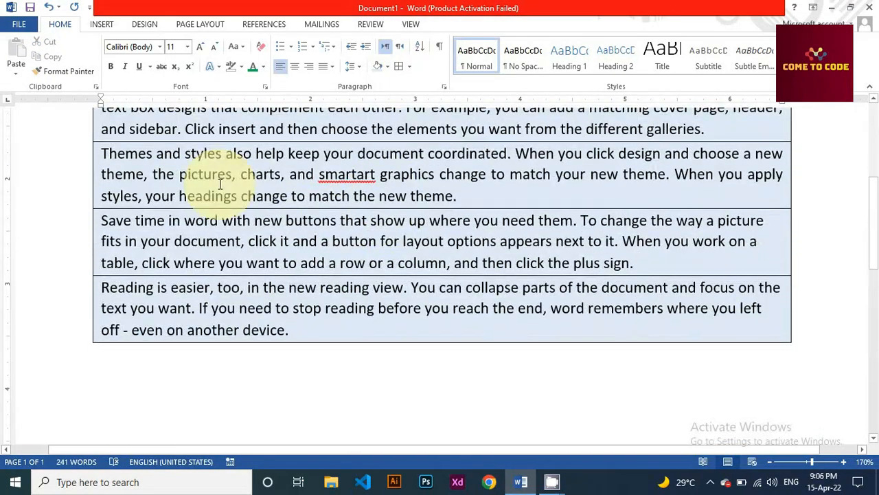
{"action": "scroll", "coordinate": [219, 193], "scroll_direction": "up", "scroll_amount": 1}
Remove all borders from the four blue-shaded paragraphs
{"action": "left_click_drag", "start_coordinate": [289, 382], "coordinate": [103, 142]}
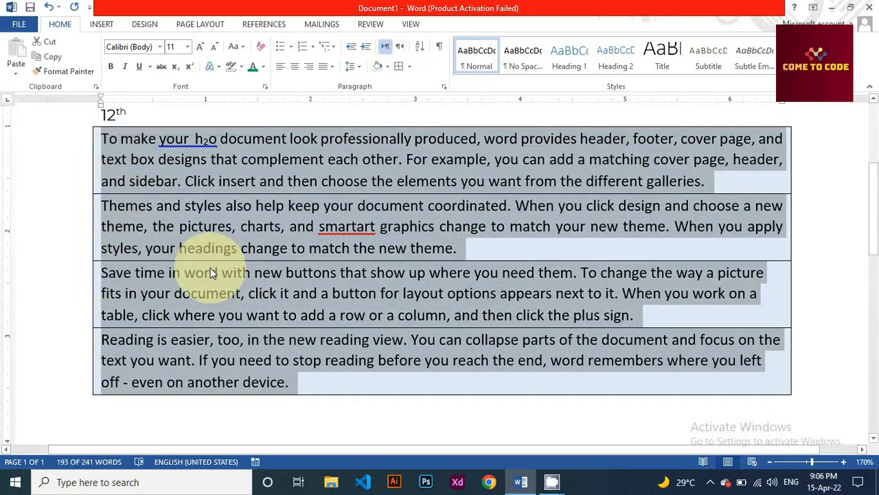
{"action": "left_click", "coordinate": [410, 68]}
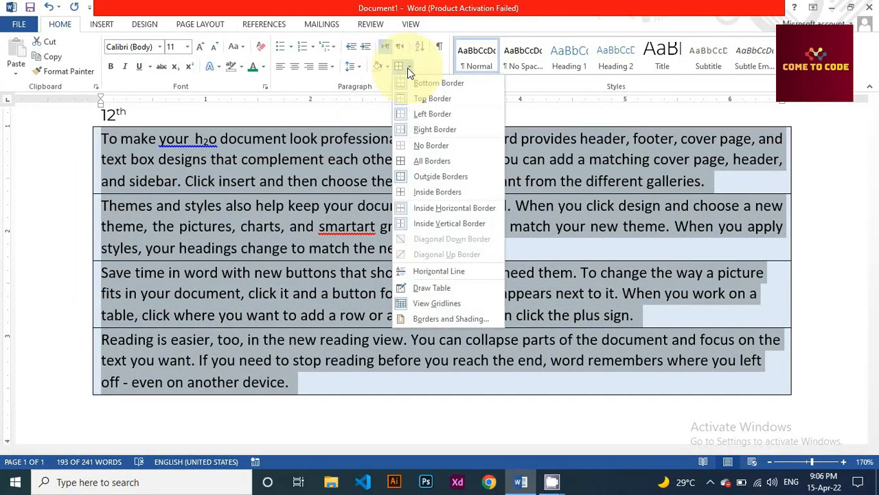
{"action": "left_click", "coordinate": [443, 144]}
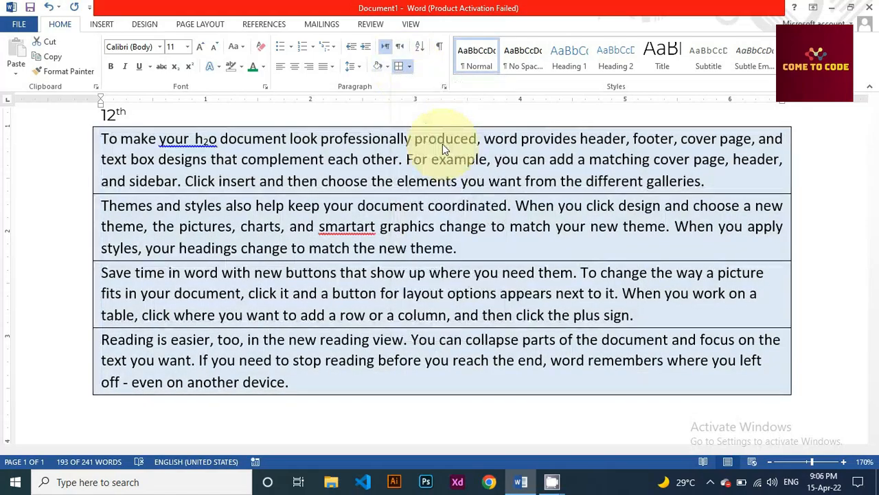
{"action": "scroll", "coordinate": [344, 233], "scroll_direction": "up", "scroll_amount": 2}
{"action": "scroll", "coordinate": [351, 247], "scroll_direction": "up", "scroll_amount": 2}
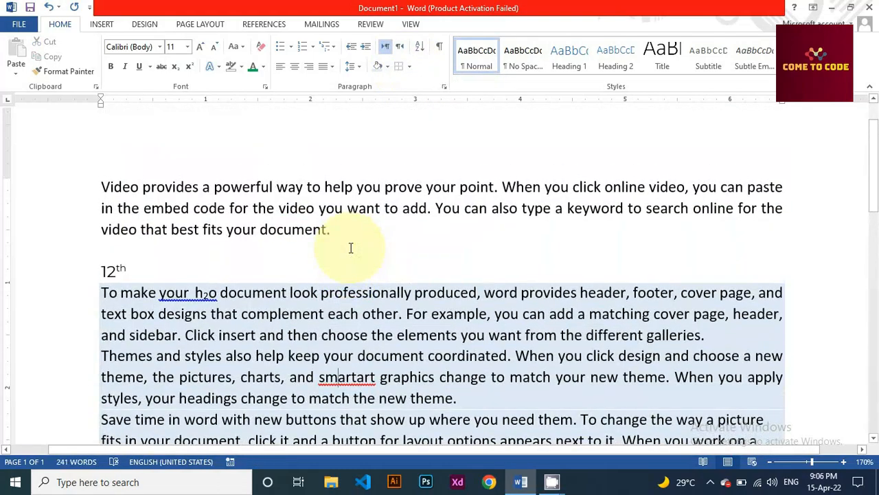
{"action": "scroll", "coordinate": [249, 233], "scroll_direction": "down", "scroll_amount": 1}
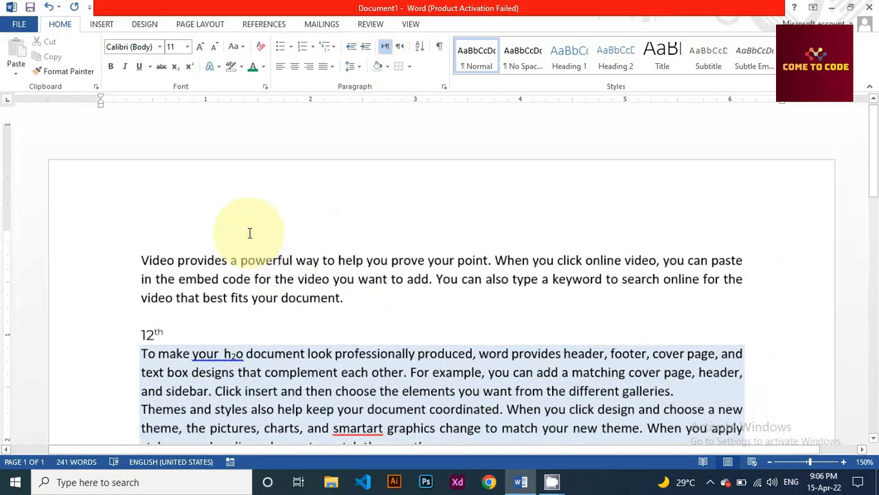
{"action": "scroll", "coordinate": [265, 220], "scroll_direction": "down", "scroll_amount": 5}
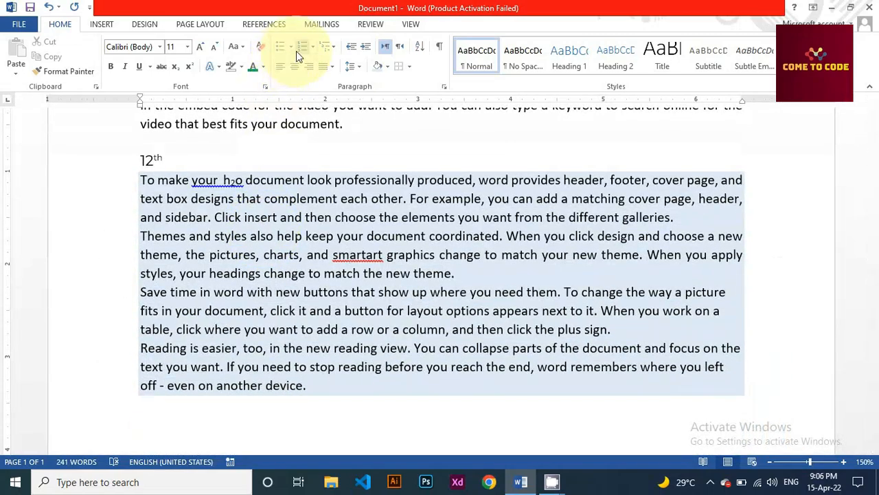
{"action": "left_click", "coordinate": [291, 47]}
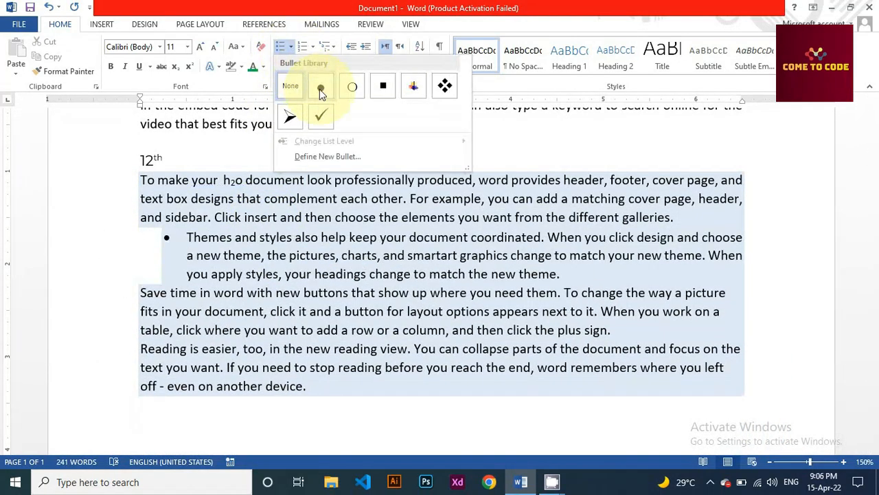
{"action": "left_click", "coordinate": [132, 267]}
Enter four sample lines below the shaded paragraphs: "Dkjgbk", "Asalfbaslk", "Alkknalk" and "Asjvbjaks"
{"action": "scroll", "coordinate": [158, 264], "scroll_direction": "down", "scroll_amount": 3}
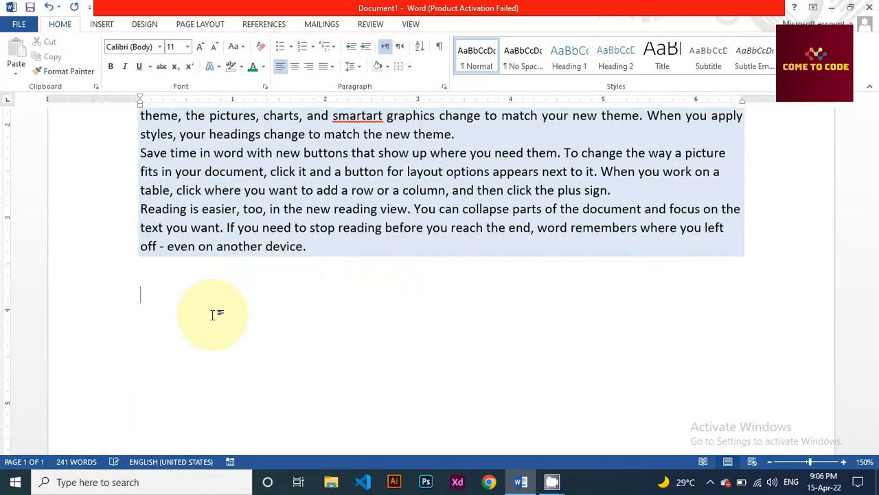
{"action": "type", "text": "aslk"}
{"action": "key", "text": "Return"}
{"action": "type", "text": "alkknalk"}
{"action": "key", "text": "Return"}
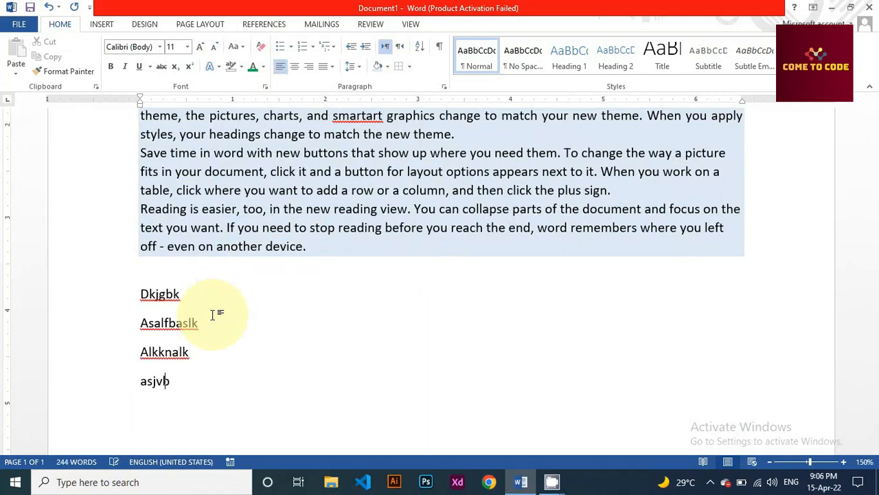
{"action": "type", "text": "asjvbjaks"}
{"action": "key", "text": "Return"}
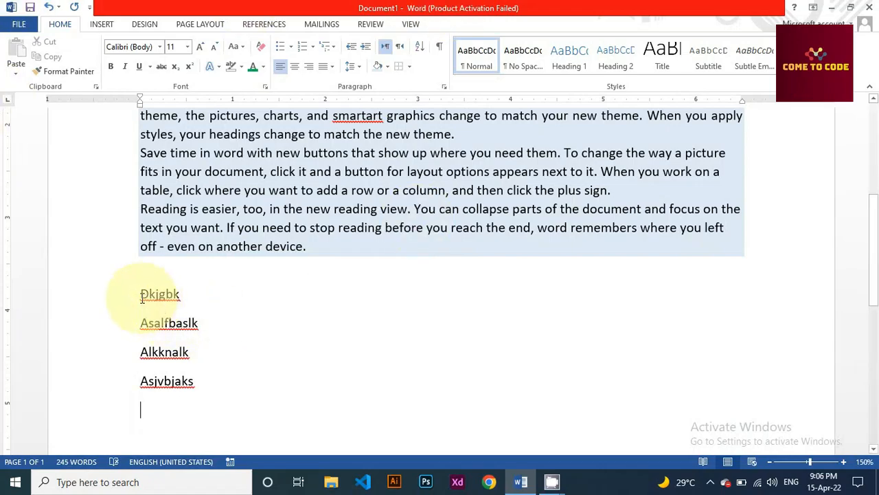
Apply filled square bullets to the four sample lines, from "Dkjgbk" through "Asjvbjaks"
{"action": "left_click_drag", "start_coordinate": [141, 296], "coordinate": [210, 410]}
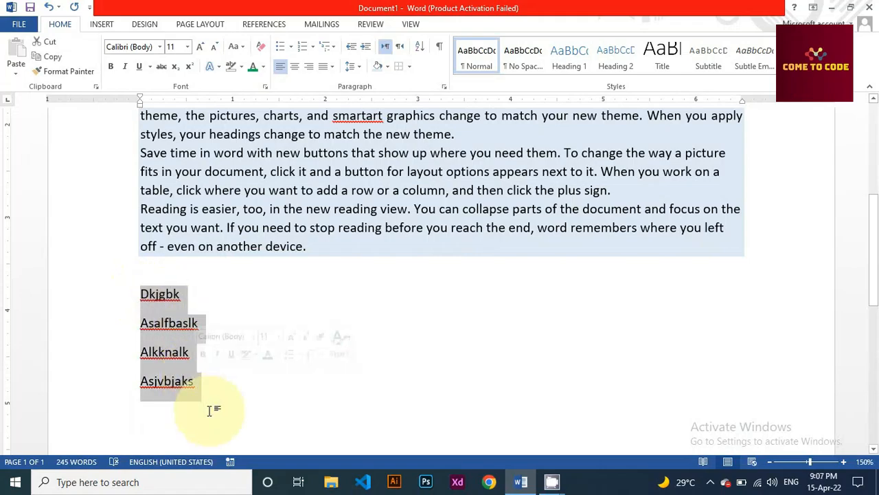
{"action": "left_click", "coordinate": [290, 46]}
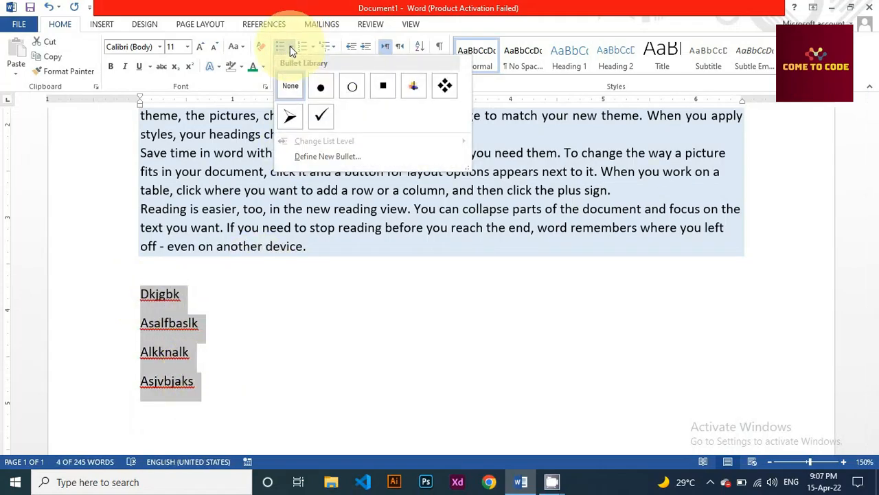
{"action": "left_click", "coordinate": [383, 95]}
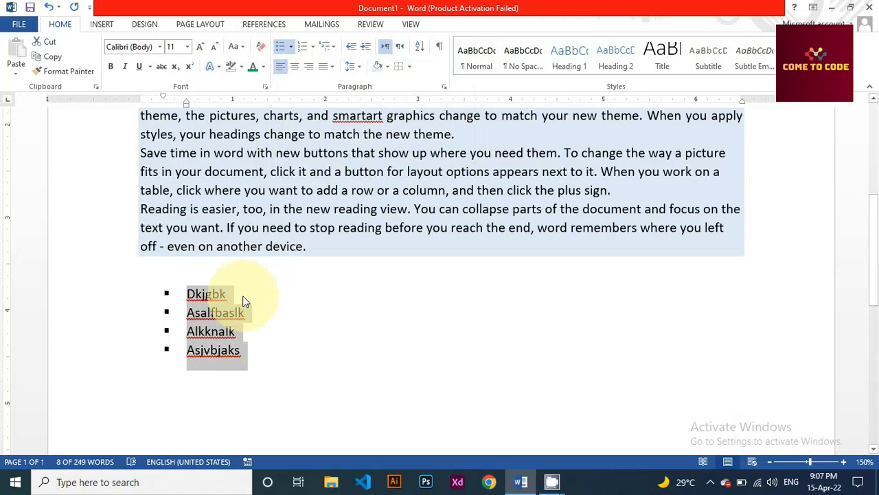
{"action": "left_click", "coordinate": [218, 297]}
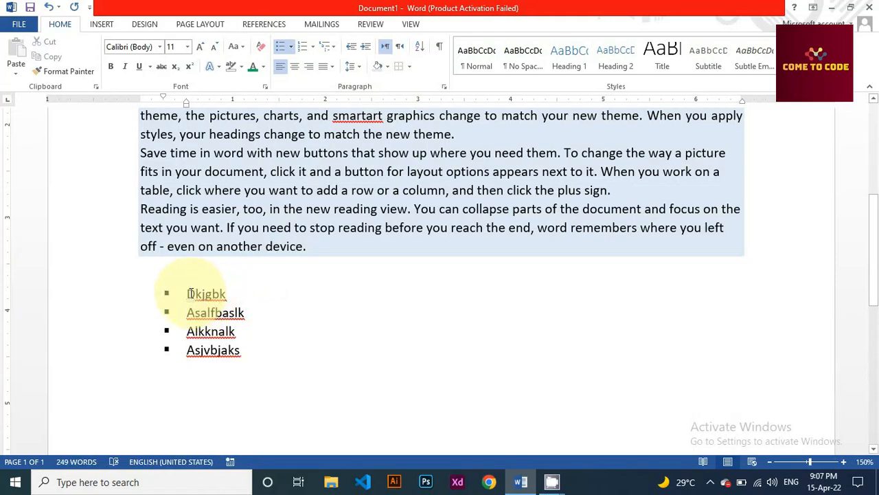
Define a new bullet from the Wingdings checked-box symbol, character code 254, and apply it to the four list lines
{"action": "left_click_drag", "start_coordinate": [187, 293], "coordinate": [247, 358]}
{"action": "left_click", "coordinate": [291, 49]}
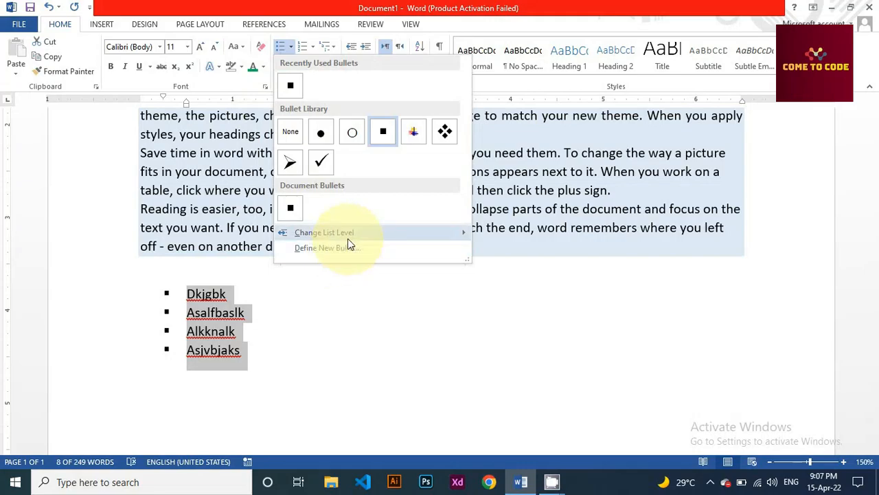
{"action": "mouse_move", "coordinate": [348, 238]}
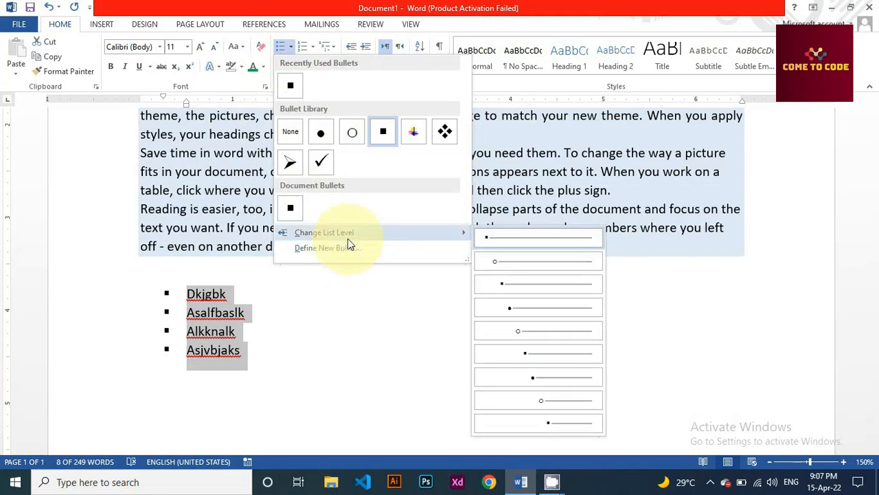
{"action": "left_click", "coordinate": [324, 248]}
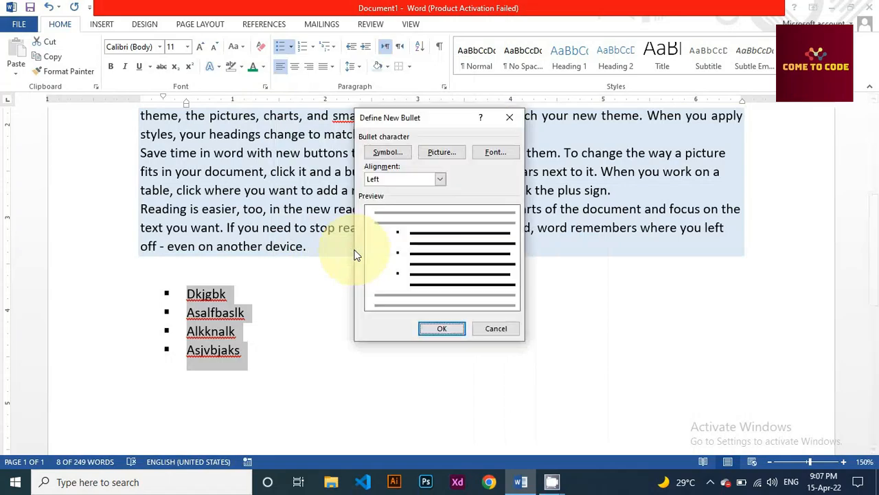
{"action": "left_click", "coordinate": [389, 152]}
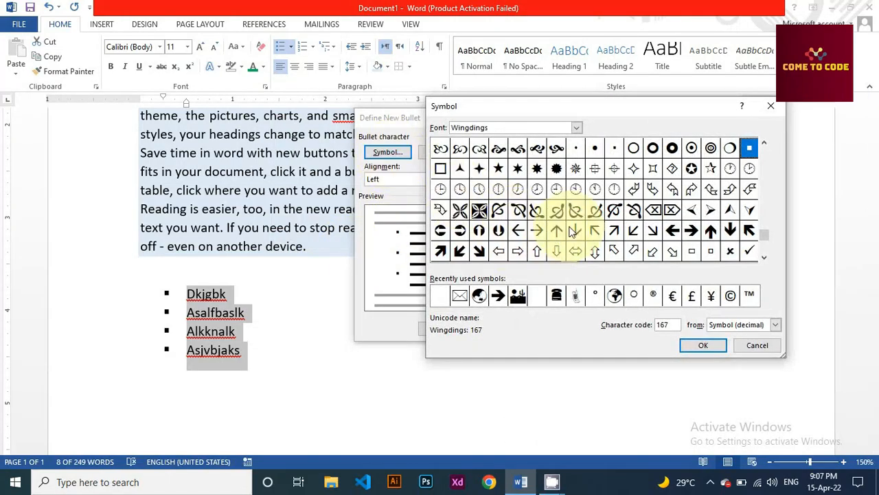
{"action": "left_click", "coordinate": [764, 256]}
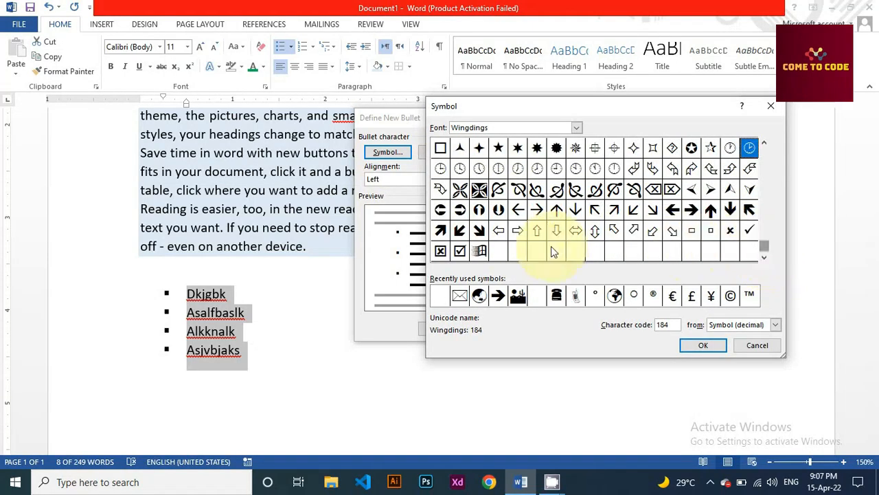
{"action": "left_click", "coordinate": [459, 251]}
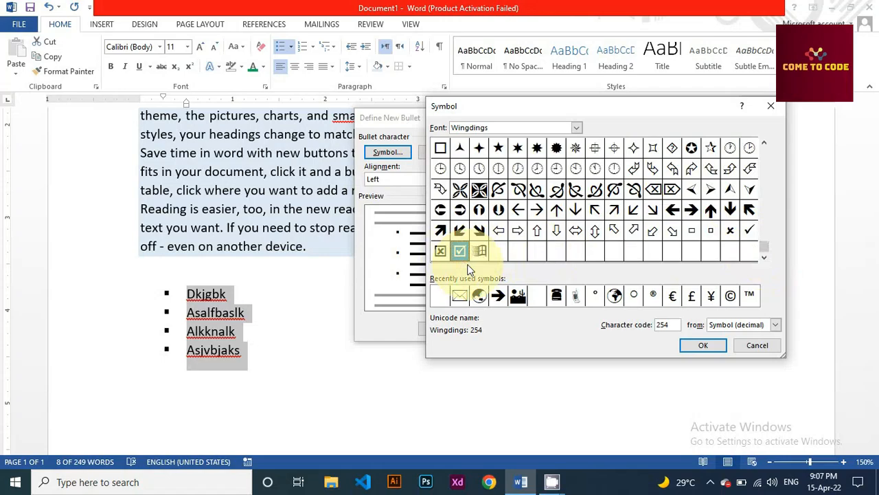
{"action": "left_click", "coordinate": [703, 346]}
{"action": "left_click", "coordinate": [443, 328]}
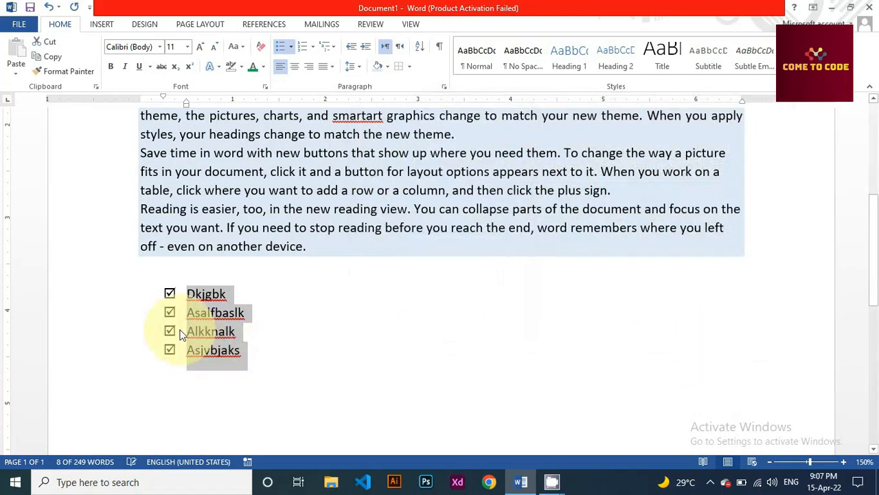
{"action": "left_click", "coordinate": [195, 297]}
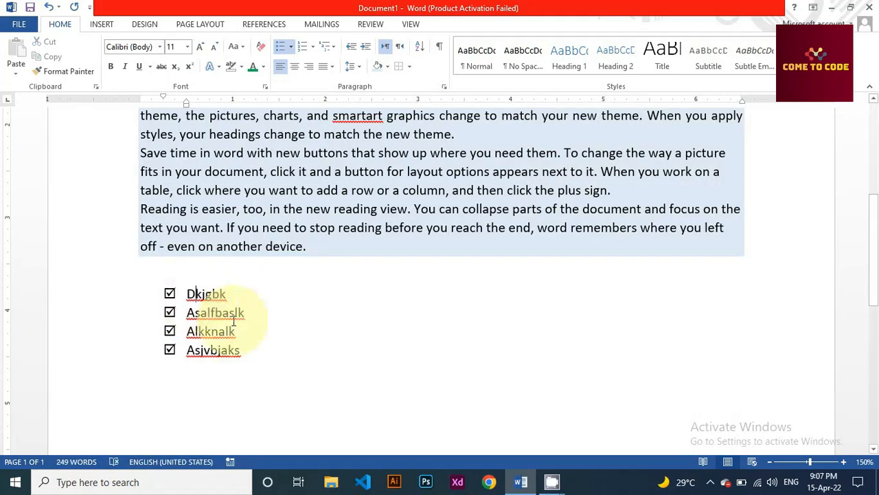
Number the four list lines in the 1), 2), 3) format, and switch them to the 1), a), i) multilevel list
{"action": "left_click", "coordinate": [312, 47]}
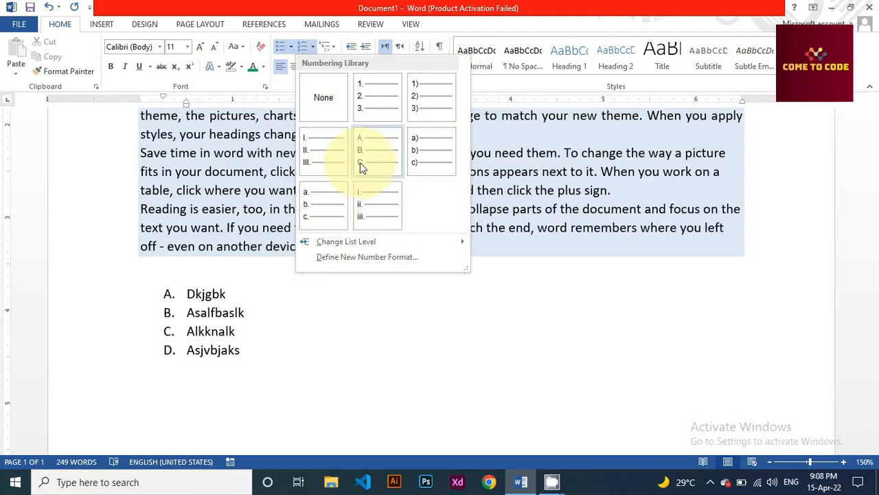
{"action": "left_click", "coordinate": [423, 104]}
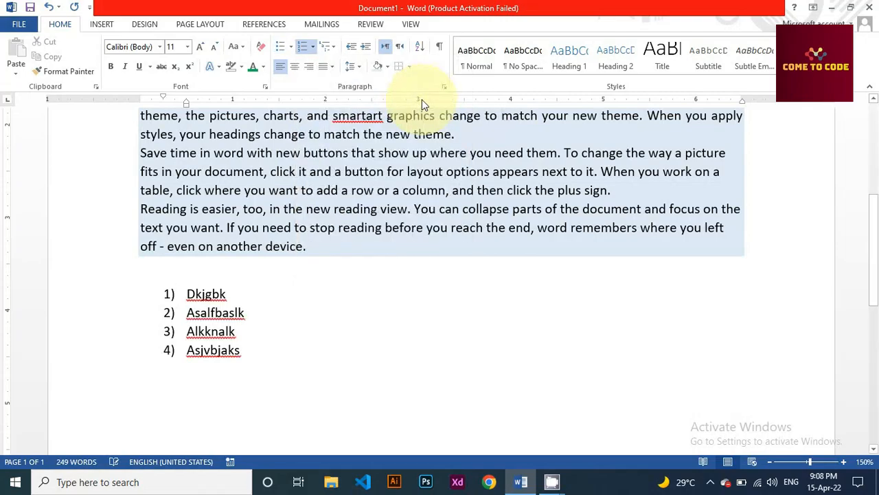
{"action": "left_click", "coordinate": [335, 48]}
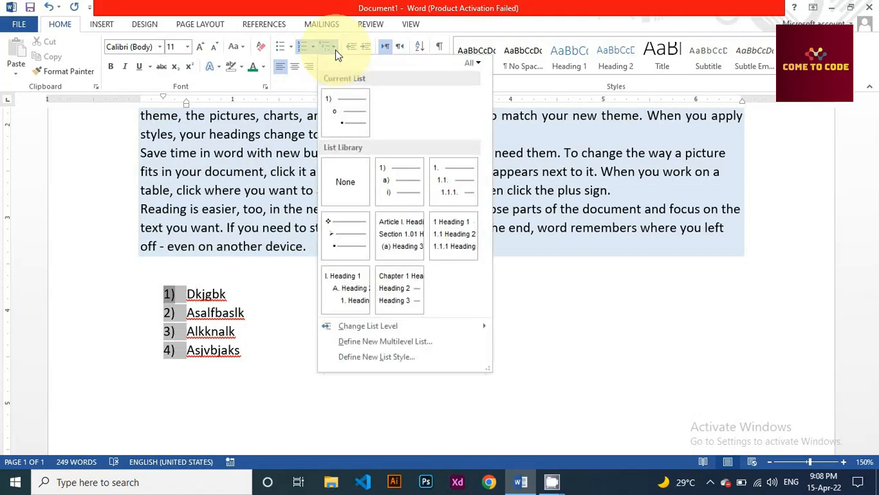
{"action": "mouse_move", "coordinate": [383, 173]}
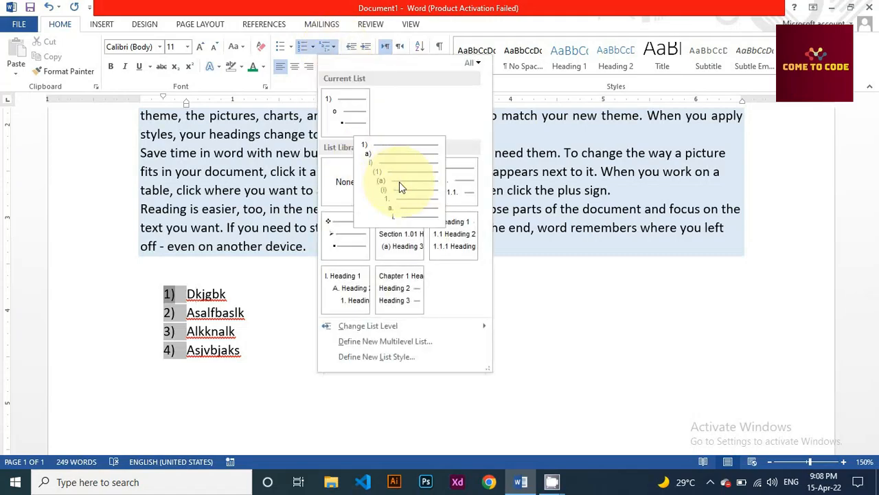
{"action": "left_click", "coordinate": [399, 182]}
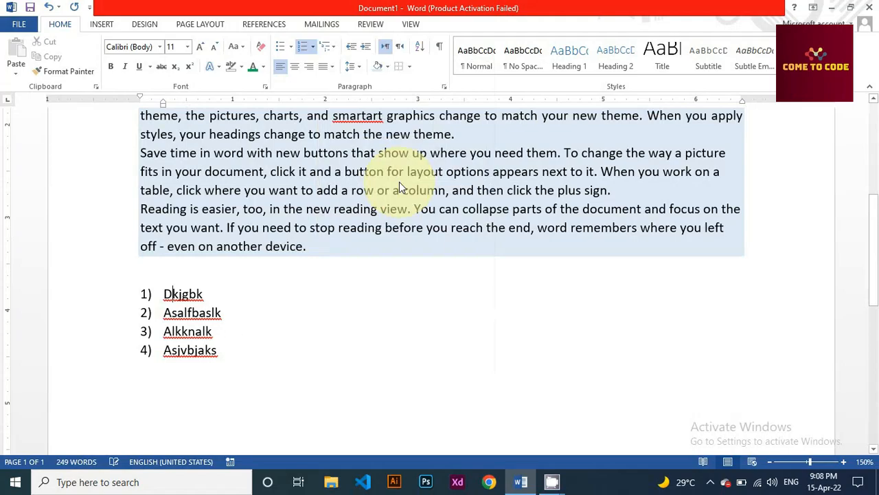
Define a new multilevel list, reviewing levels 2 and 3 and accepting their existing a) and i) number formats
{"action": "left_click", "coordinate": [336, 53]}
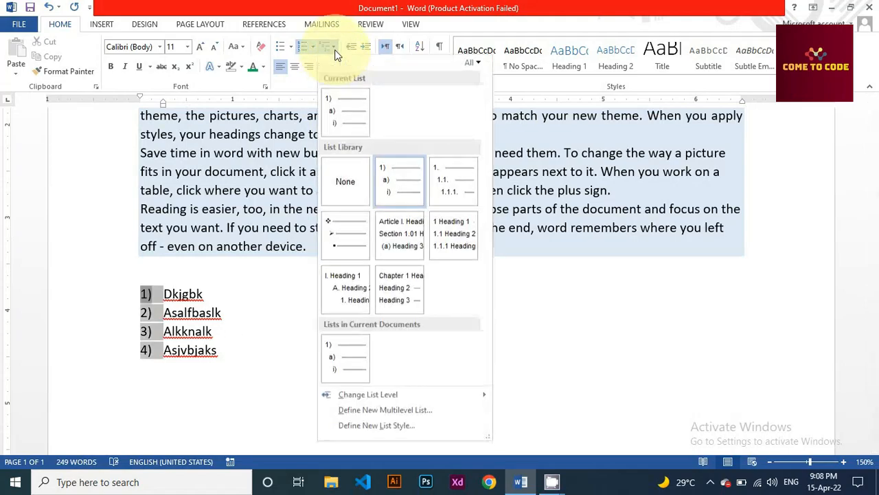
{"action": "left_click", "coordinate": [391, 414]}
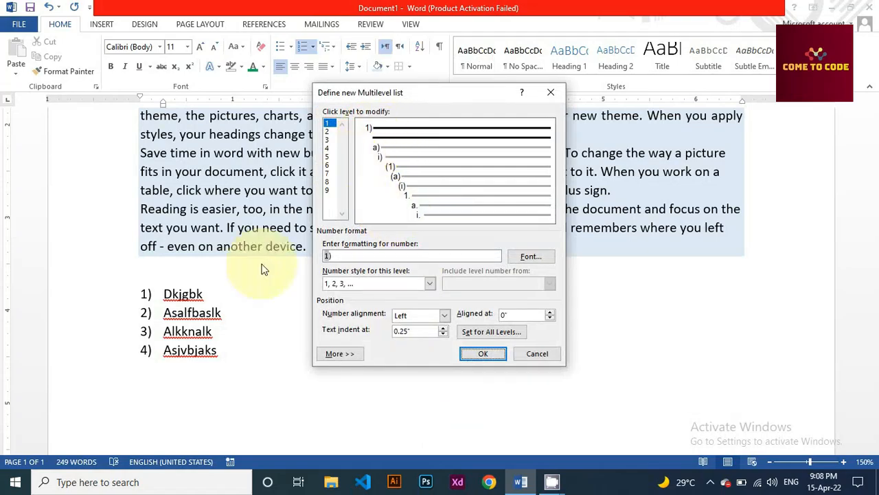
{"action": "left_click", "coordinate": [328, 133]}
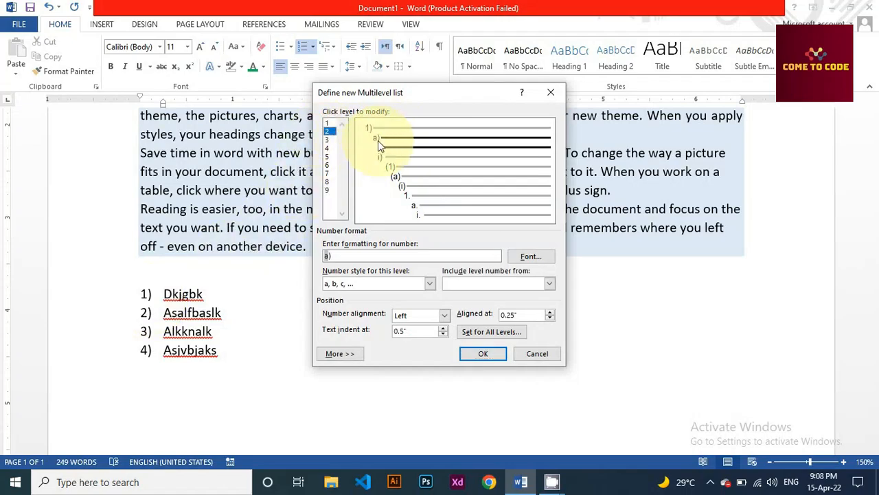
{"action": "left_click", "coordinate": [329, 140]}
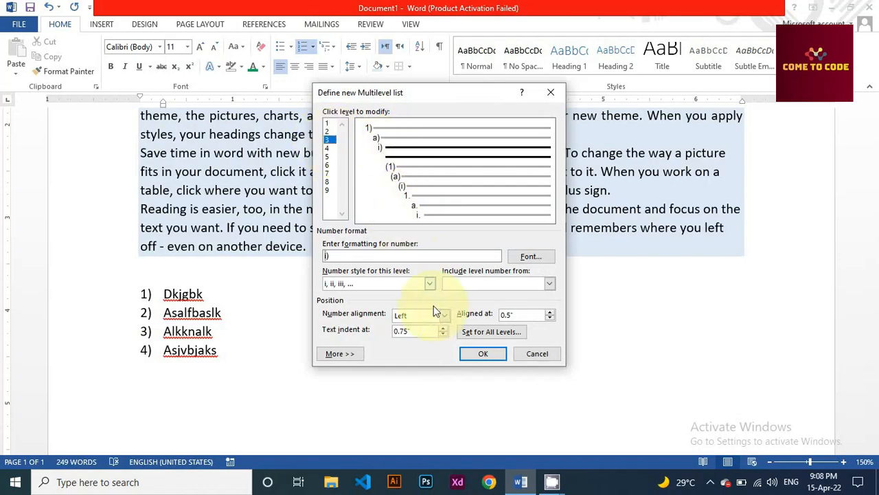
{"action": "left_click", "coordinate": [475, 352]}
Add the second-level item "Aidihvnvia" under "Dkjgbk", followed by an empty third-level item
{"action": "left_click", "coordinate": [214, 296]}
{"action": "key", "text": "Return"}
{"action": "key", "text": "Tab"}
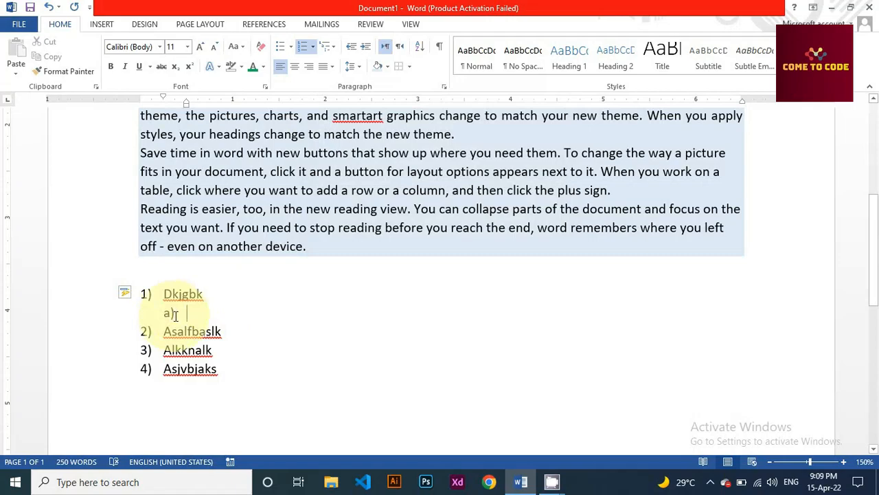
{"action": "type", "text": "aidihvnvia"}
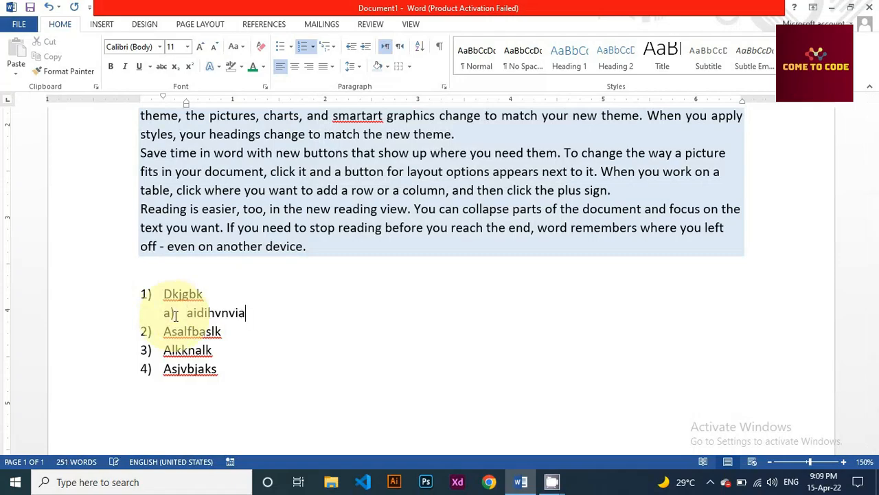
{"action": "key", "text": "Return"}
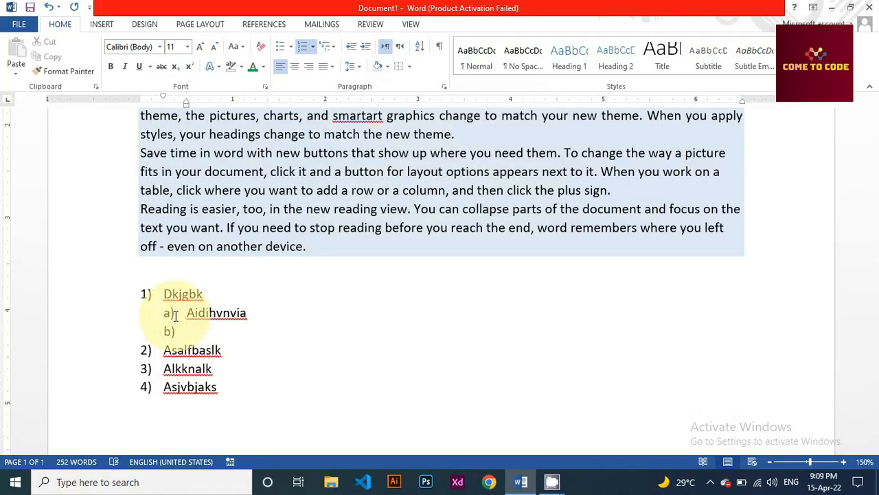
{"action": "key", "text": "Tab"}
{"action": "left_click", "coordinate": [326, 46]}
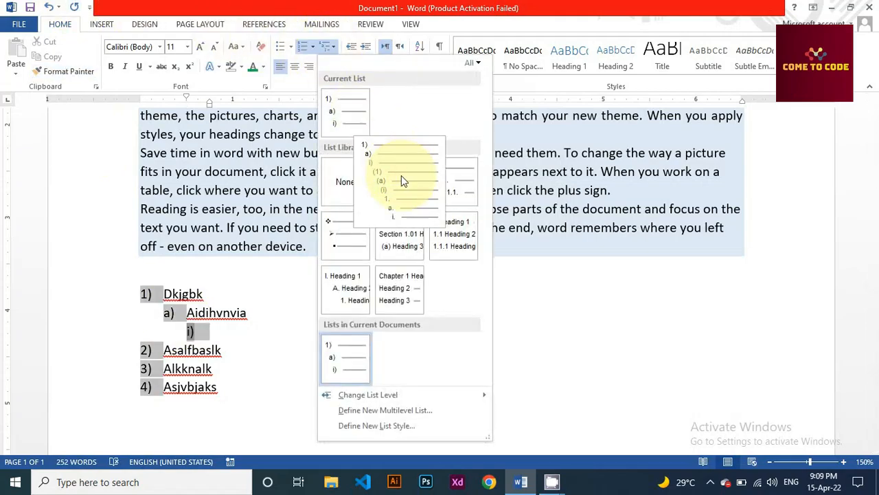
{"action": "left_click", "coordinate": [226, 359]}
{"action": "left_click", "coordinate": [213, 355]}
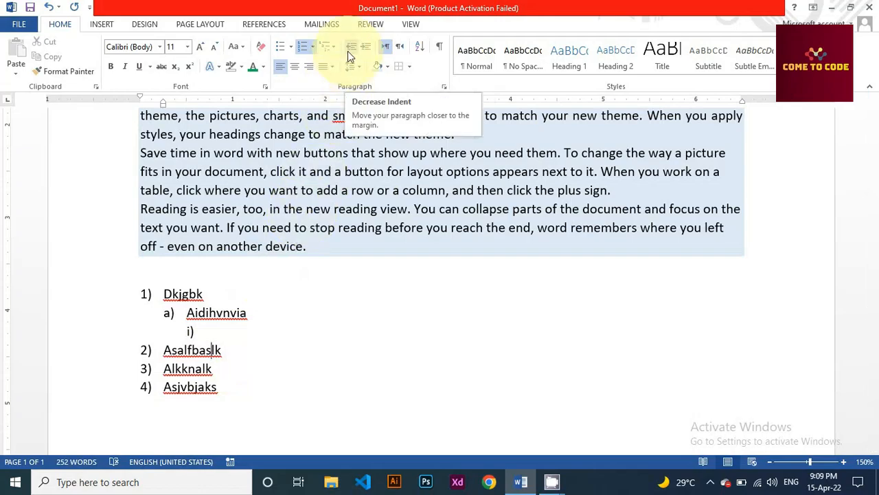
Increase the indent of the four blue-shaded paragraphs to 1 inch, and decrease it back to the margin
{"action": "scroll", "coordinate": [343, 196], "scroll_direction": "up", "scroll_amount": 3}
{"action": "left_click_drag", "start_coordinate": [142, 177], "coordinate": [323, 381]}
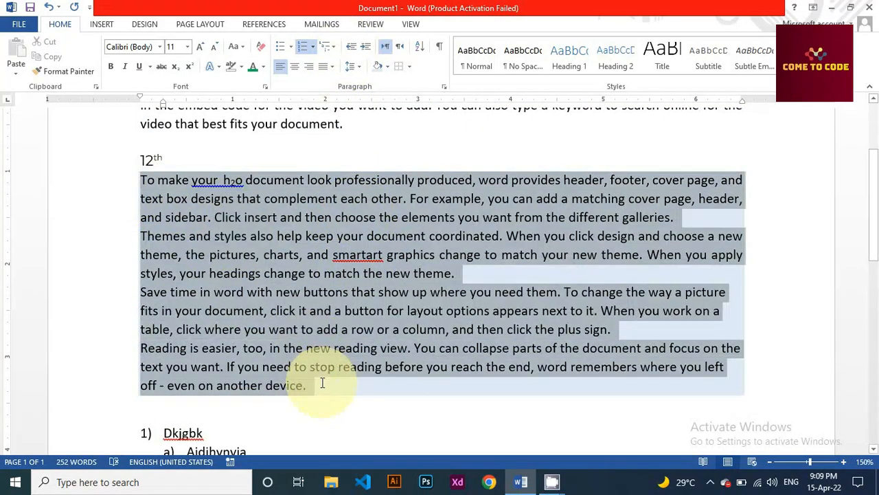
{"action": "left_click", "coordinate": [350, 46]}
{"action": "left_click", "coordinate": [364, 48]}
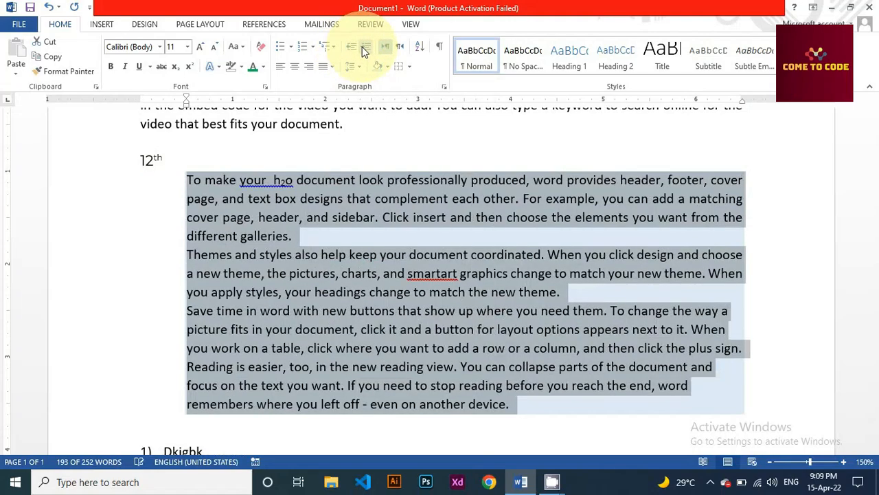
{"action": "left_click", "coordinate": [364, 49]}
{"action": "left_click", "coordinate": [354, 50]}
{"action": "left_click", "coordinate": [364, 49]}
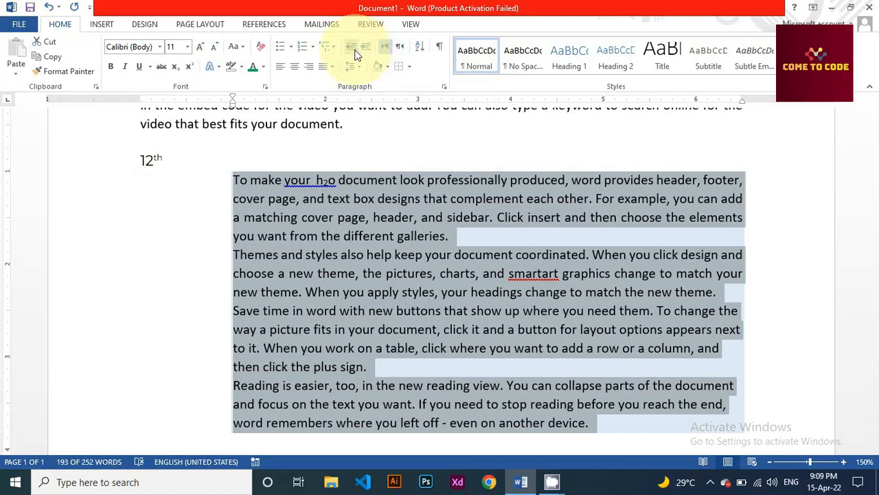
{"action": "left_click", "coordinate": [355, 51]}
{"action": "left_click", "coordinate": [354, 51]}
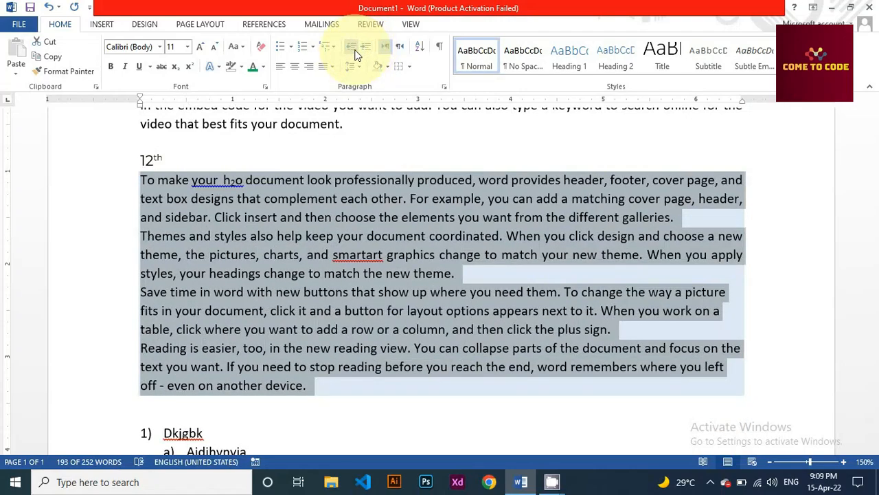
Set the four blue-shaded paragraphs to right-to-left text direction, and switch them back to left-to-right
{"action": "left_click", "coordinate": [401, 48]}
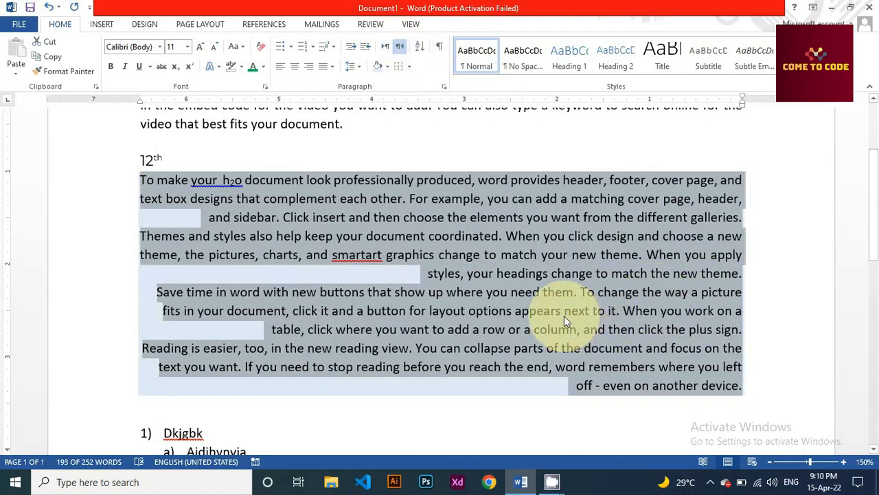
{"action": "left_click", "coordinate": [388, 48]}
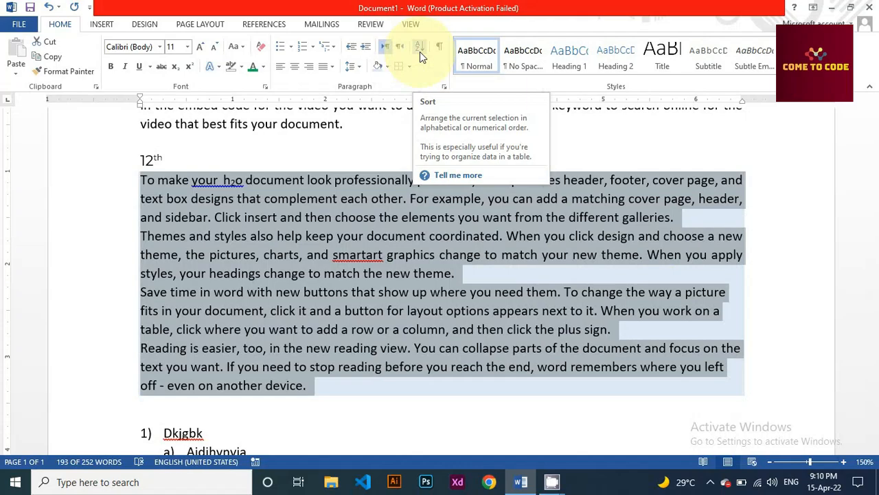
Delete the entire multilevel list below the blue-shaded paragraphs
{"action": "scroll", "coordinate": [267, 243], "scroll_direction": "down", "scroll_amount": 5}
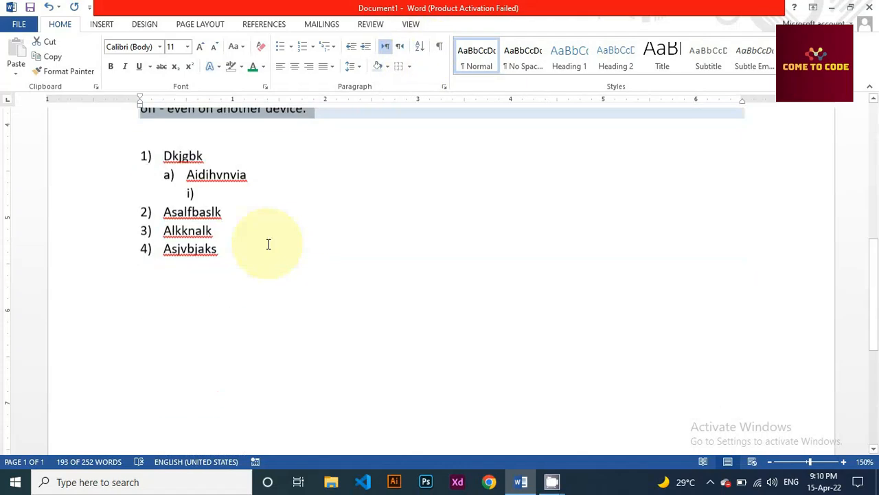
{"action": "left_click_drag", "start_coordinate": [250, 244], "coordinate": [114, 116]}
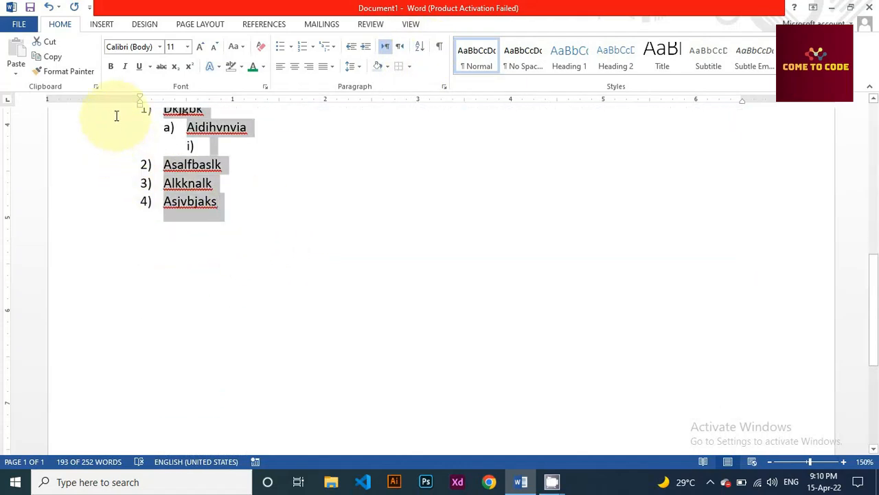
{"action": "key", "text": "Delete"}
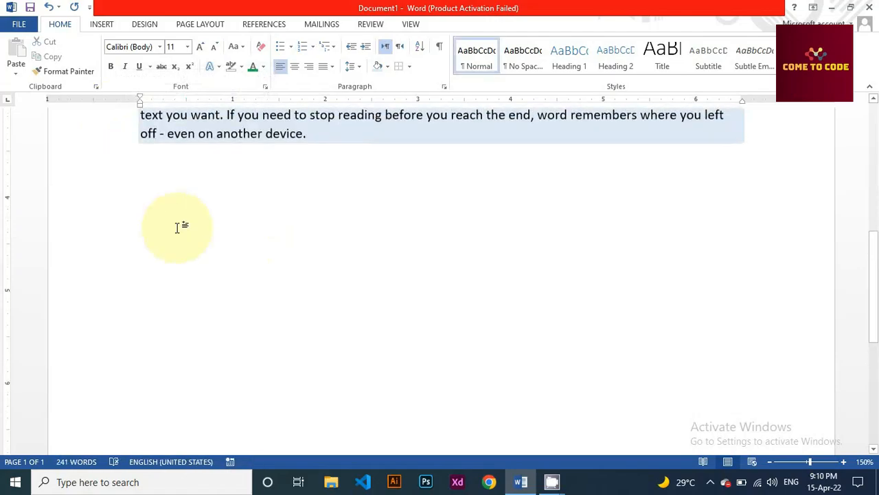
Enter the letters B, D, E, A, F, R, T, X, W and D on separate lines below the shaded paragraphs
{"action": "type", "text": "B"}
{"action": "key", "text": "Return"}
{"action": "type", "text": "D"}
{"action": "key", "text": "Return"}
{"action": "type", "text": "E"}
{"action": "key", "text": "Return"}
{"action": "type", "text": "A"}
{"action": "key", "text": "Return"}
{"action": "type", "text": "F"}
{"action": "key", "text": "Return"}
{"action": "type", "text": "R"}
{"action": "key", "text": "Return"}
{"action": "type", "text": "T"}
{"action": "key", "text": "Return"}
{"action": "type", "text": "X"}
{"action": "key", "text": "Return"}
{"action": "type", "text": "W"}
{"action": "key", "text": "Return"}
{"action": "type", "text": "D"}
{"action": "key", "text": "Return"}
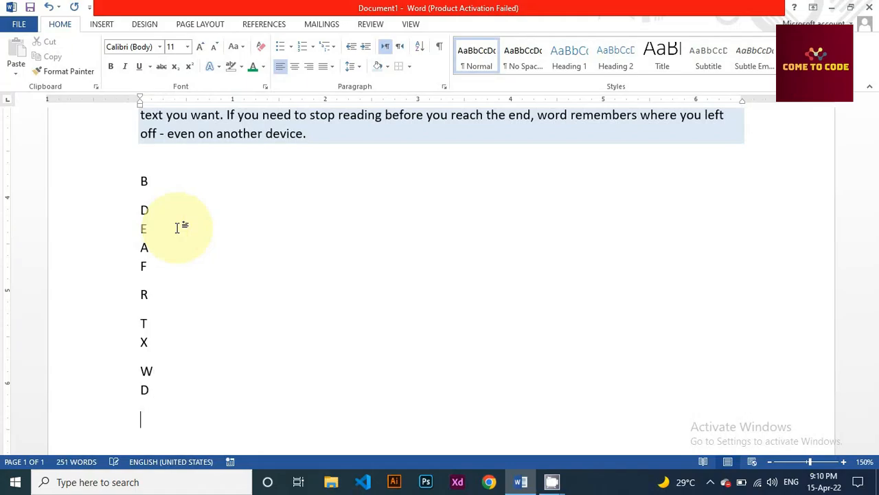
Try to sort the ten letter lines by paragraphs as text in ascending order
{"action": "double_click", "coordinate": [142, 181]}
{"action": "left_click_drag", "start_coordinate": [148, 210], "coordinate": [149, 386]}
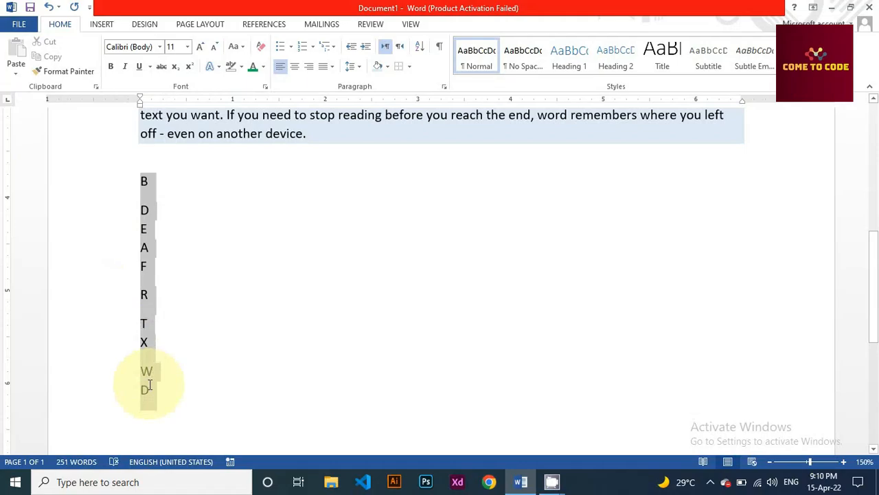
{"action": "left_click", "coordinate": [145, 186]}
{"action": "left_click_drag", "start_coordinate": [142, 181], "coordinate": [150, 397]}
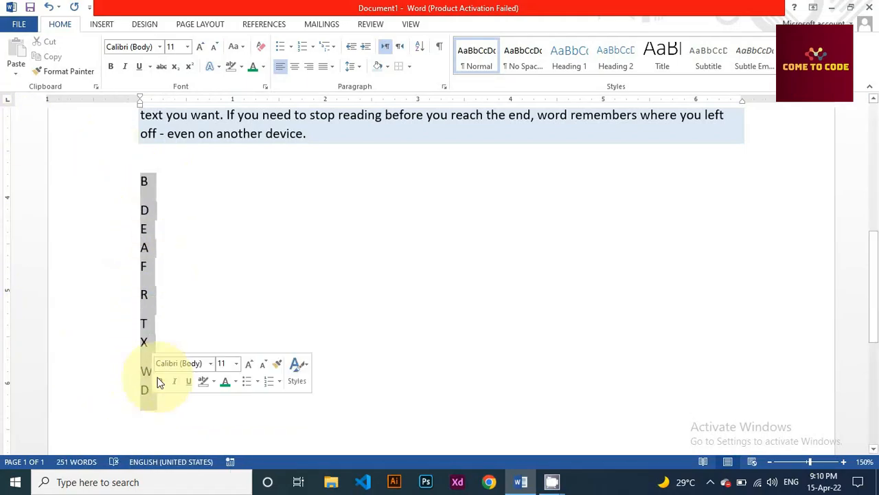
{"action": "left_click", "coordinate": [421, 48]}
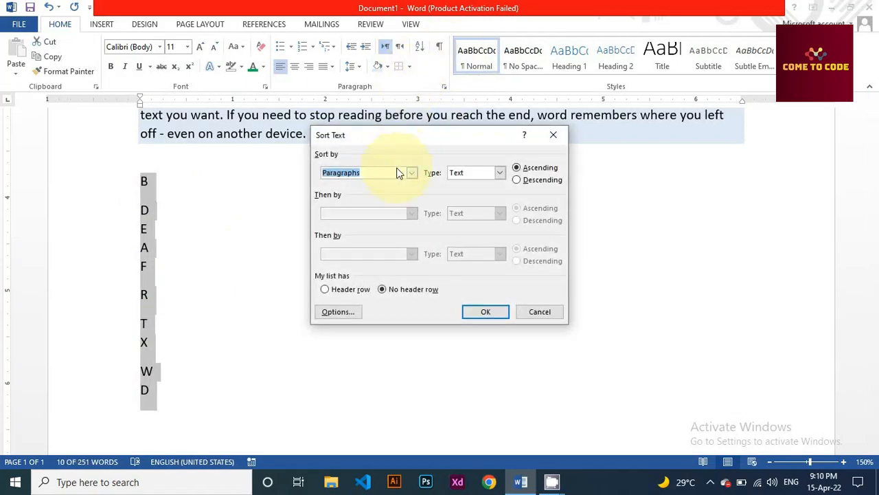
{"action": "left_click", "coordinate": [530, 169]}
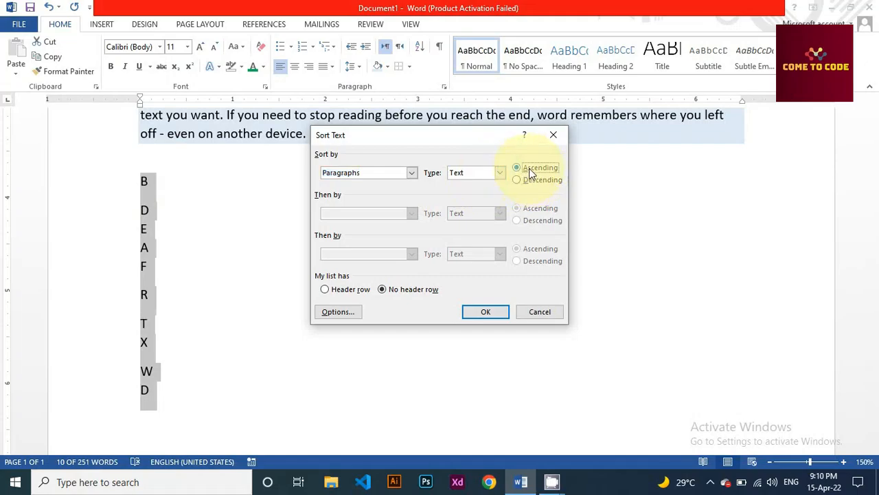
{"action": "left_click", "coordinate": [492, 313]}
{"action": "left_click", "coordinate": [114, 213]}
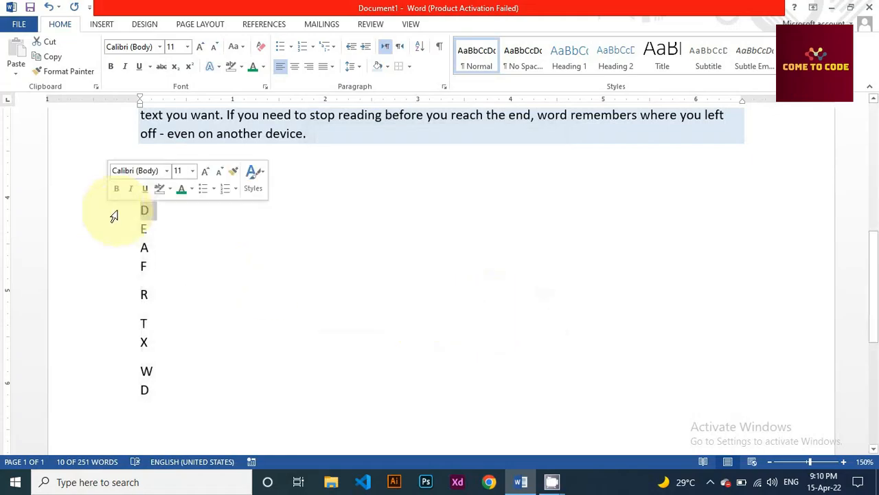
{"action": "left_click", "coordinate": [136, 228]}
{"action": "left_click_drag", "start_coordinate": [140, 177], "coordinate": [157, 393]}
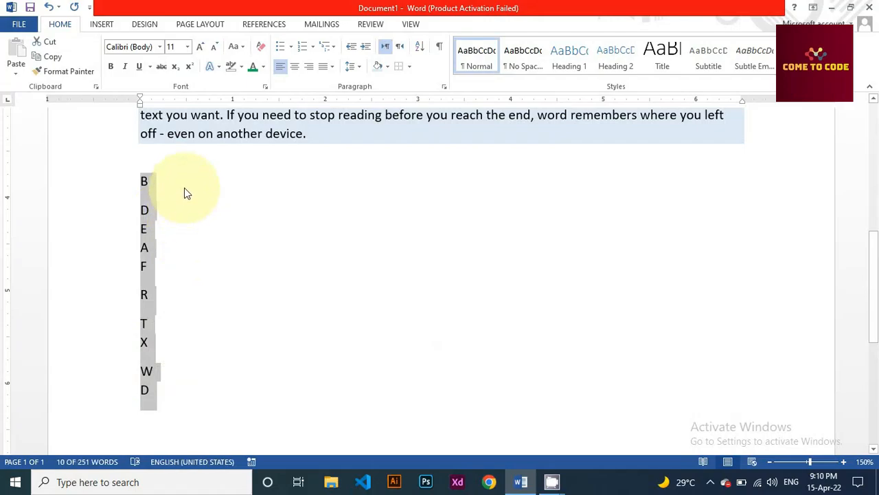
{"action": "left_click", "coordinate": [202, 192]}
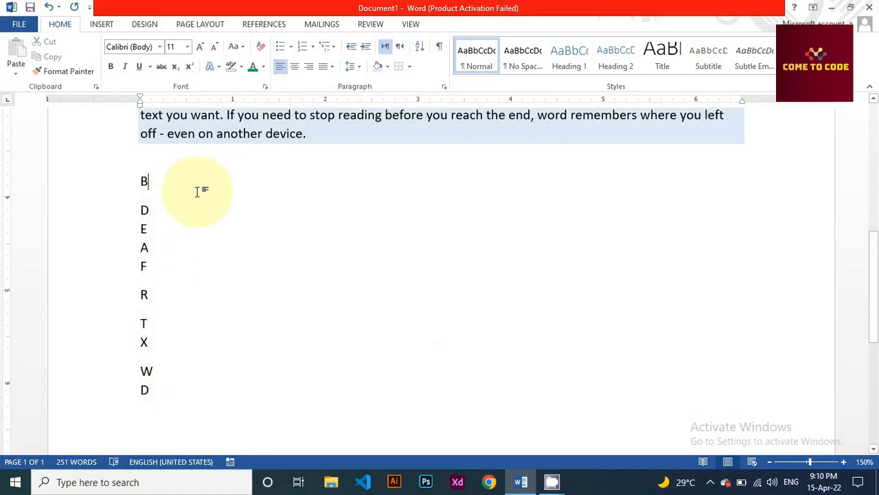
Replace the letter lines with A, B, C, E, G, T, W and Q, each in its own paragraph
{"action": "left_click_drag", "start_coordinate": [150, 388], "coordinate": [128, 183]}
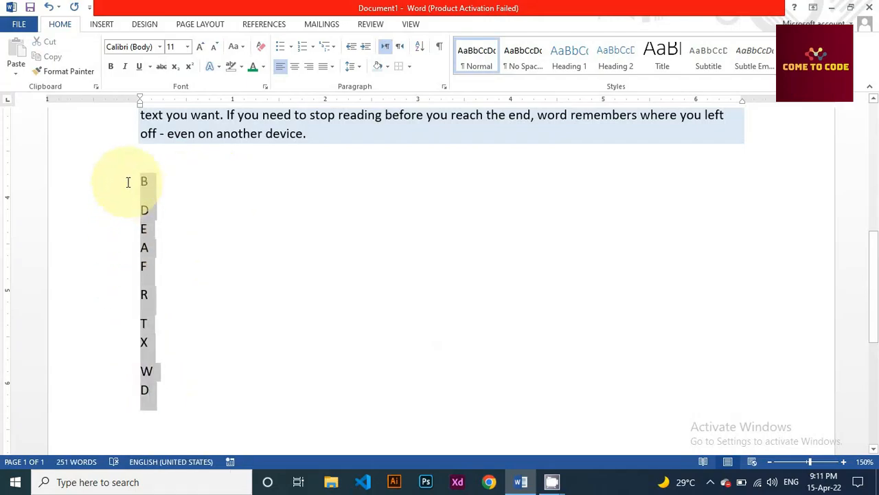
{"action": "key", "text": "BackSpace"}
{"action": "type", "text": "A"}
{"action": "key", "text": "Return"}
{"action": "type", "text": "B"}
{"action": "key", "text": "Return"}
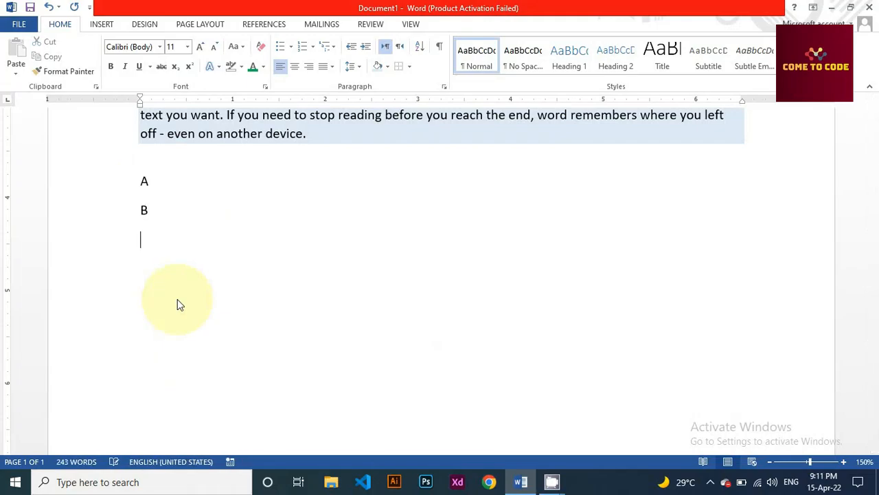
{"action": "type", "text": "C"}
{"action": "key", "text": "Return"}
{"action": "type", "text": "E"}
{"action": "key", "text": "Return"}
{"action": "type", "text": "G"}
{"action": "key", "text": "Return"}
{"action": "type", "text": "T"}
{"action": "key", "text": "Return"}
{"action": "type", "text": "W"}
{"action": "key", "text": "Return"}
{"action": "type", "text": "Q"}
Change the second letter from B to D, and add B as a new last line after Q
{"action": "double_click", "coordinate": [142, 208]}
{"action": "type", "text": "D"}
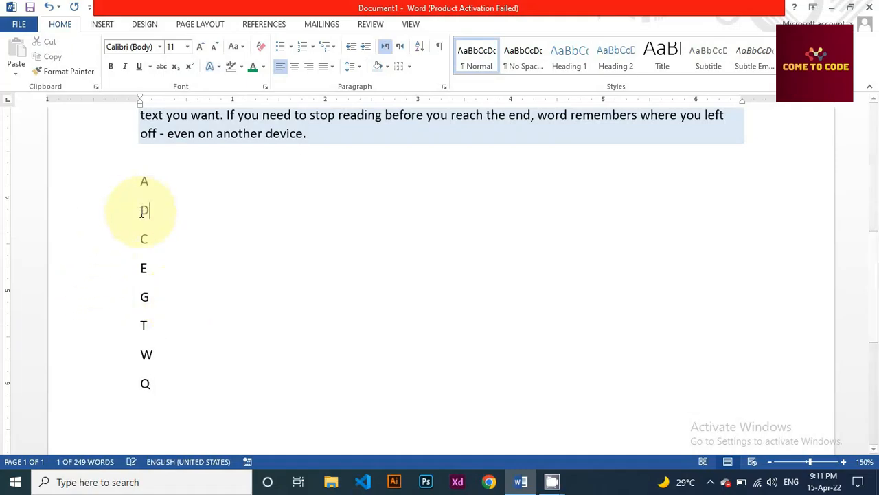
{"action": "left_click", "coordinate": [144, 413]}
{"action": "key", "text": "Return"}
{"action": "type", "text": "B"}
Sort the nine letter lines by paragraphs as text in ascending order, and check the new sequence
{"action": "left_click_drag", "start_coordinate": [150, 414], "coordinate": [141, 177]}
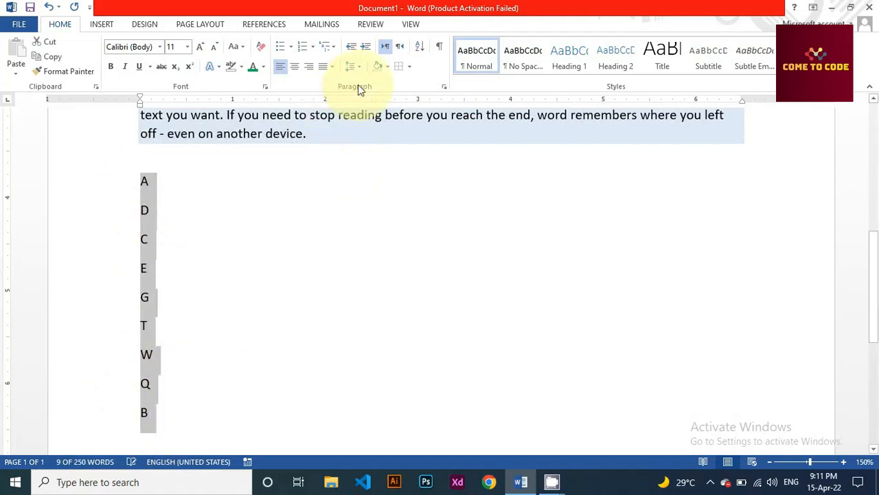
{"action": "left_click", "coordinate": [419, 46]}
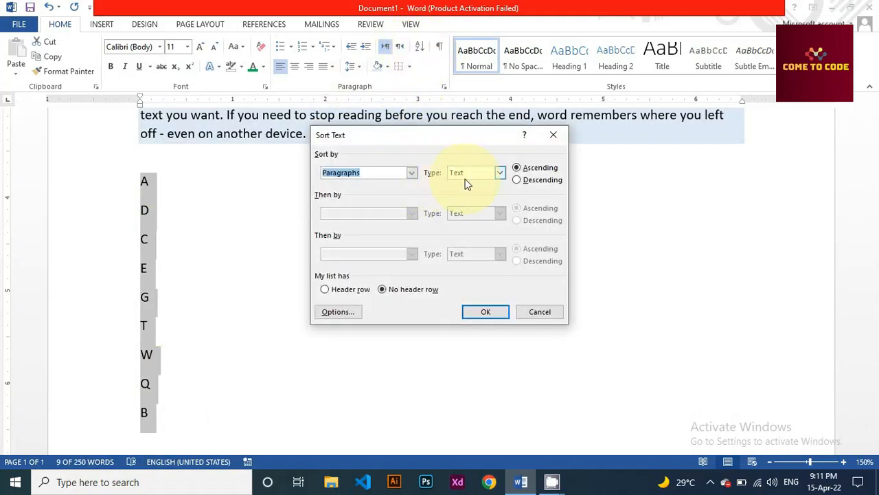
{"action": "left_click", "coordinate": [495, 311]}
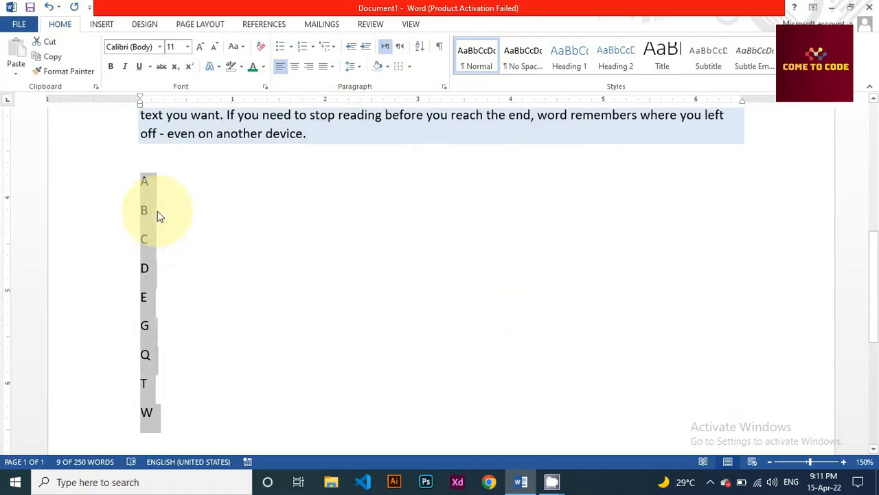
{"action": "left_click", "coordinate": [157, 184]}
{"action": "left_click_drag", "start_coordinate": [153, 181], "coordinate": [134, 415]}
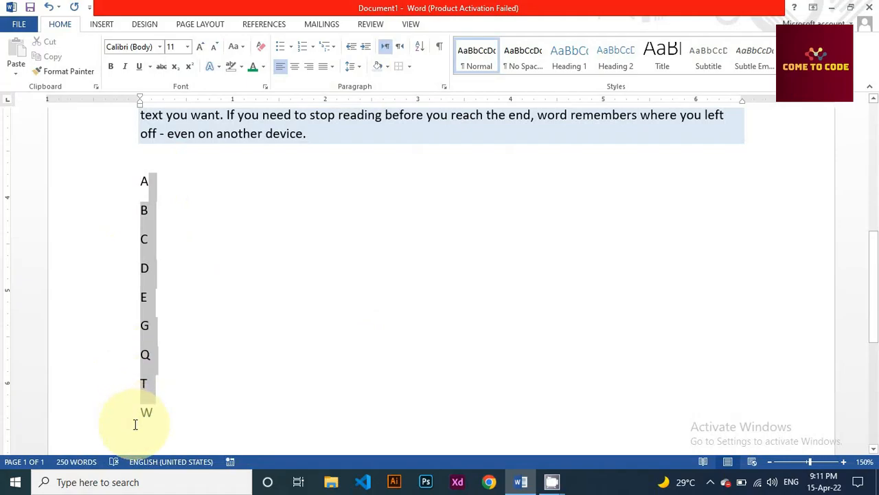
{"action": "left_click", "coordinate": [155, 184]}
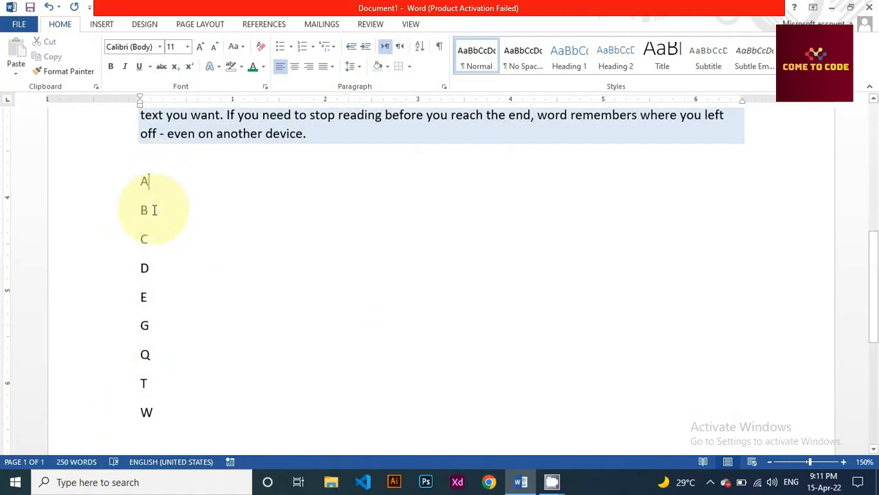
{"action": "left_click", "coordinate": [152, 270]}
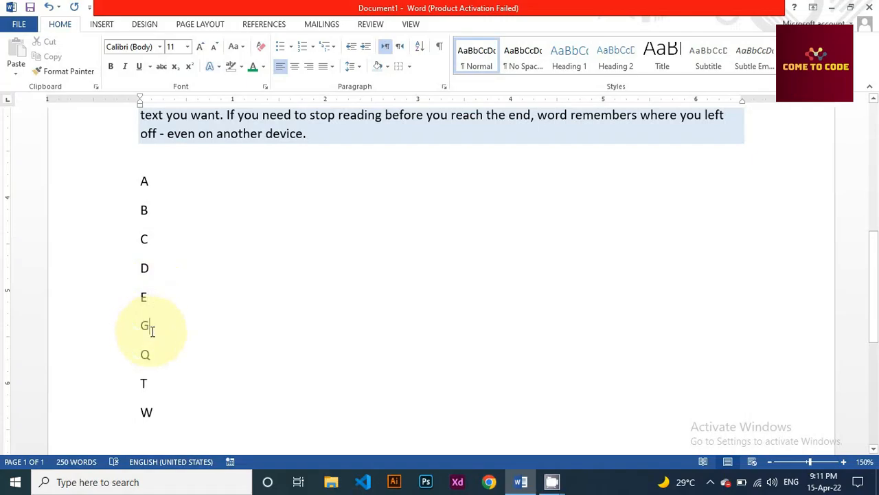
Replace the letter lines with the numbers 52, 32, 85, 254, 3254, 1254, 12 and 5, one per line
{"action": "left_click_drag", "start_coordinate": [151, 181], "coordinate": [137, 420]}
{"action": "left_click_drag", "start_coordinate": [143, 180], "coordinate": [166, 413]}
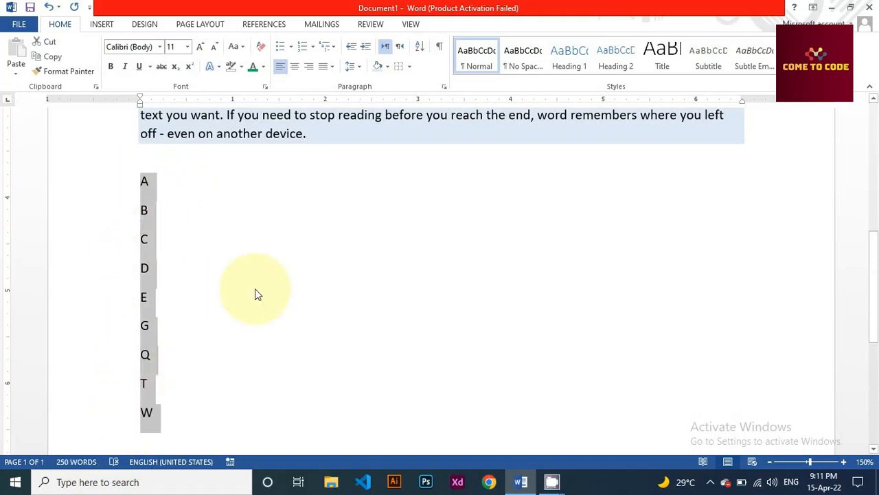
{"action": "type", "text": "52"}
{"action": "key", "text": "Return"}
{"action": "type", "text": "32"}
{"action": "key", "text": "Return"}
{"action": "type", "text": "85"}
{"action": "key", "text": "Return"}
{"action": "type", "text": "254"}
{"action": "key", "text": "Return"}
{"action": "type", "text": "3254"}
{"action": "key", "text": "Return"}
{"action": "type", "text": "1254"}
{"action": "key", "text": "Return"}
{"action": "type", "text": "12"}
{"action": "key", "text": "Return"}
{"action": "type", "text": "5"}
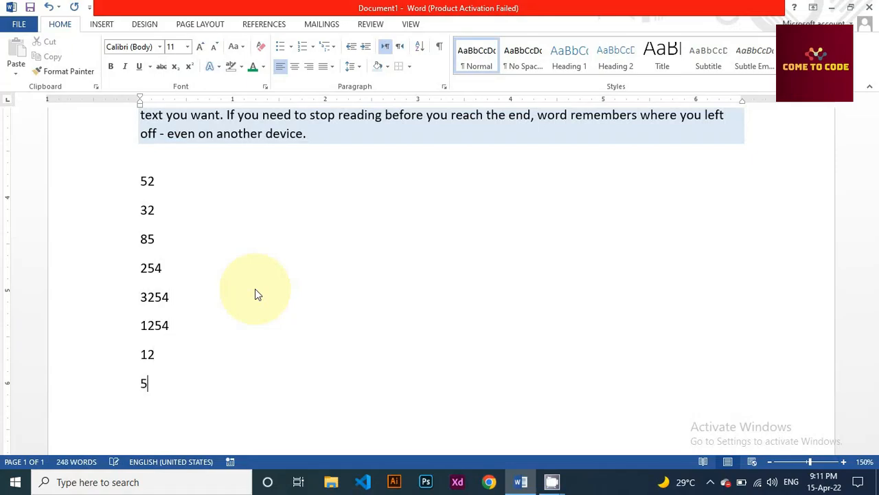
{"action": "key", "text": "Return"}
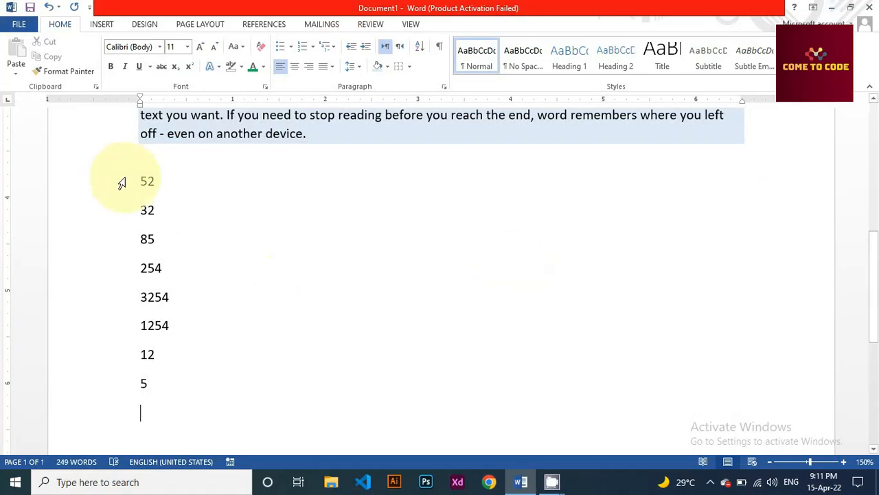
Sort the eight number lines by paragraphs with type Number in ascending order
{"action": "left_click_drag", "start_coordinate": [139, 180], "coordinate": [162, 395]}
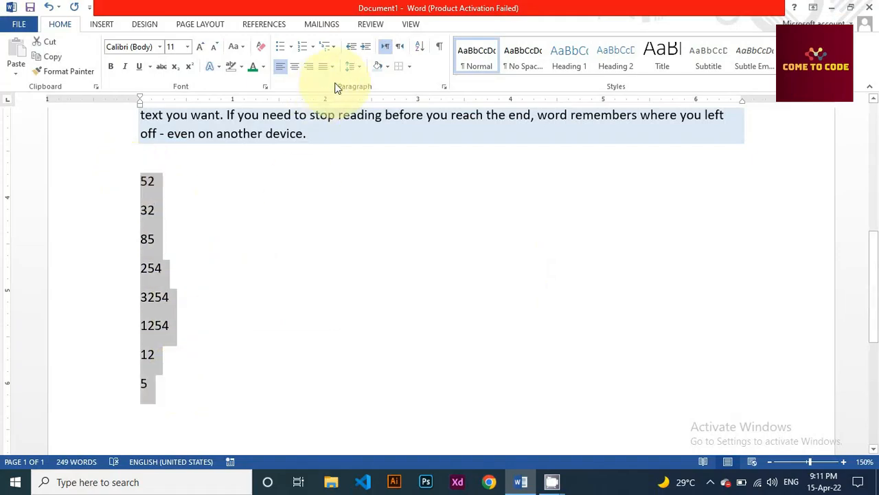
{"action": "left_click", "coordinate": [419, 46]}
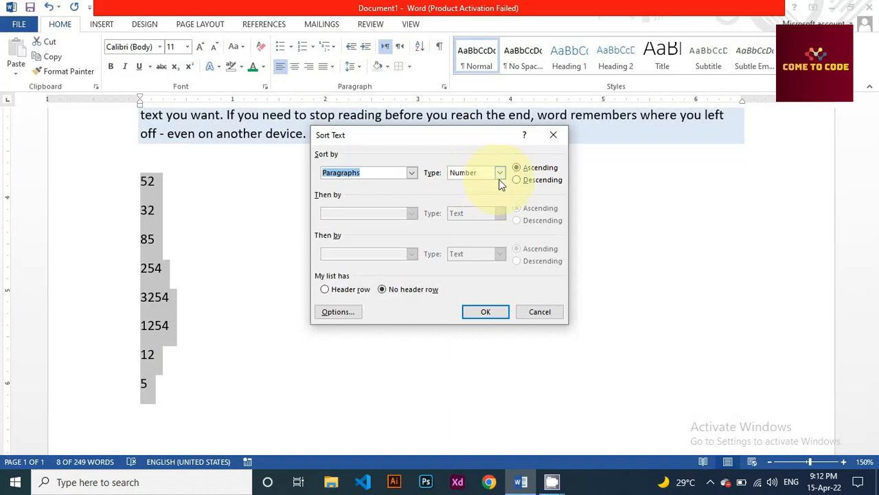
{"action": "left_click", "coordinate": [501, 176]}
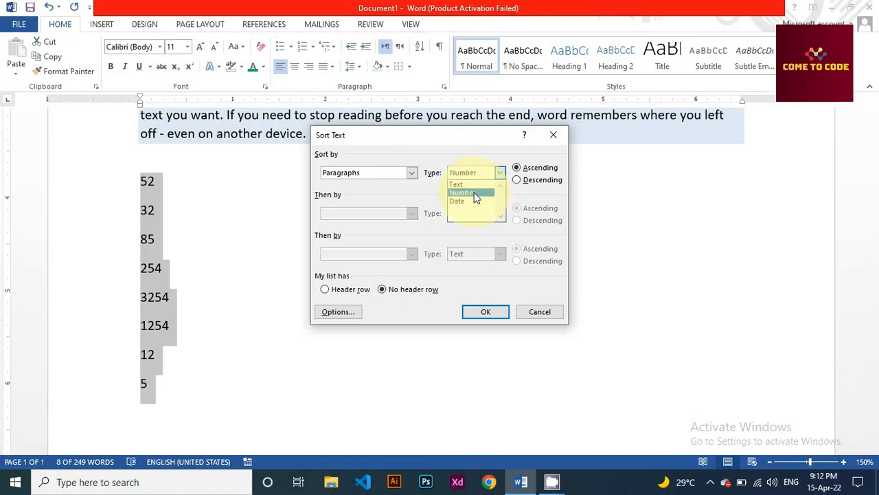
{"action": "left_click", "coordinate": [473, 193]}
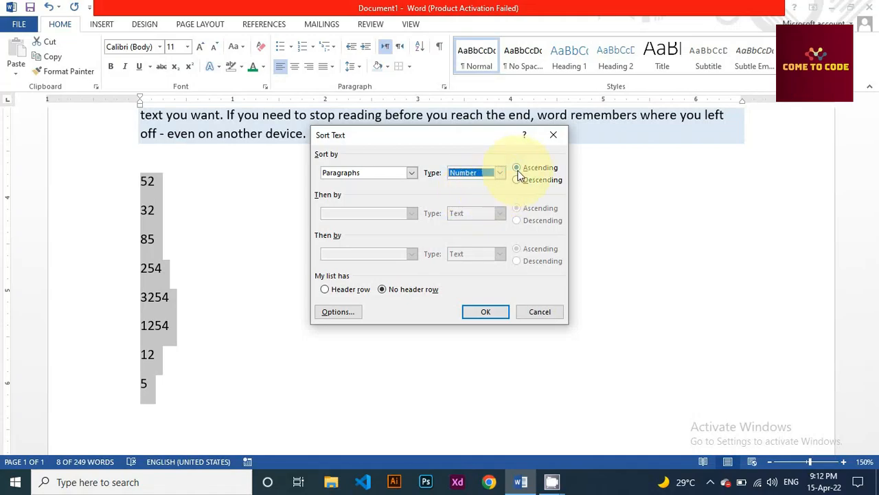
{"action": "left_click", "coordinate": [494, 313]}
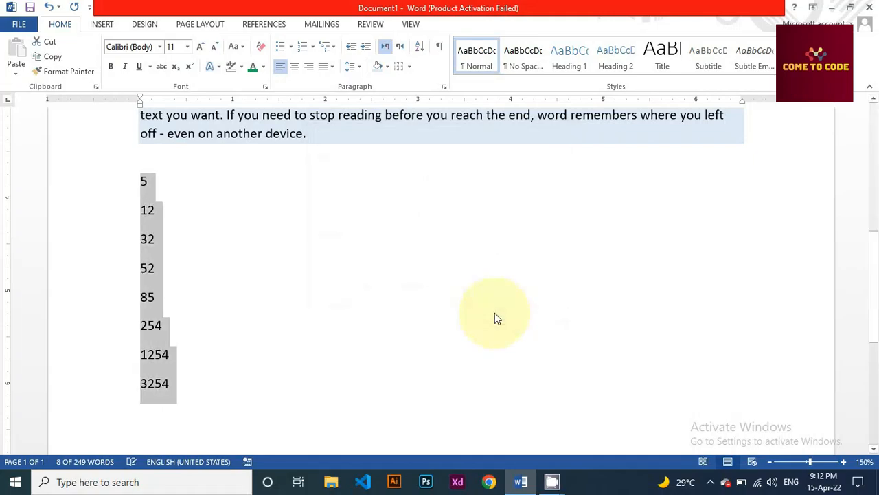
Delete all of the sorted number lines below the blue-shaded paragraphs
{"action": "left_click", "coordinate": [166, 241]}
{"action": "left_click_drag", "start_coordinate": [136, 182], "coordinate": [182, 382]}
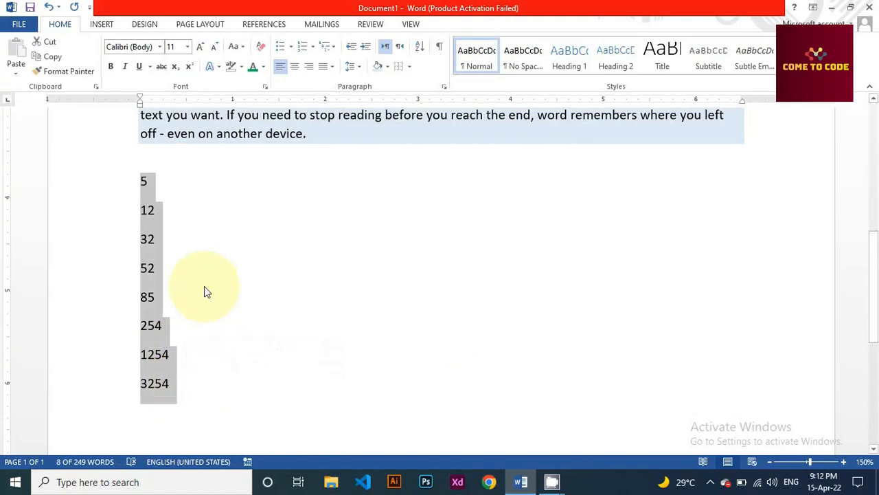
{"action": "key", "text": "Delete"}
Show the paragraph marks and hidden formatting symbols with the blue-shaded paragraphs selected, and hide the symbols again
{"action": "scroll", "coordinate": [248, 294], "scroll_direction": "up", "scroll_amount": 5}
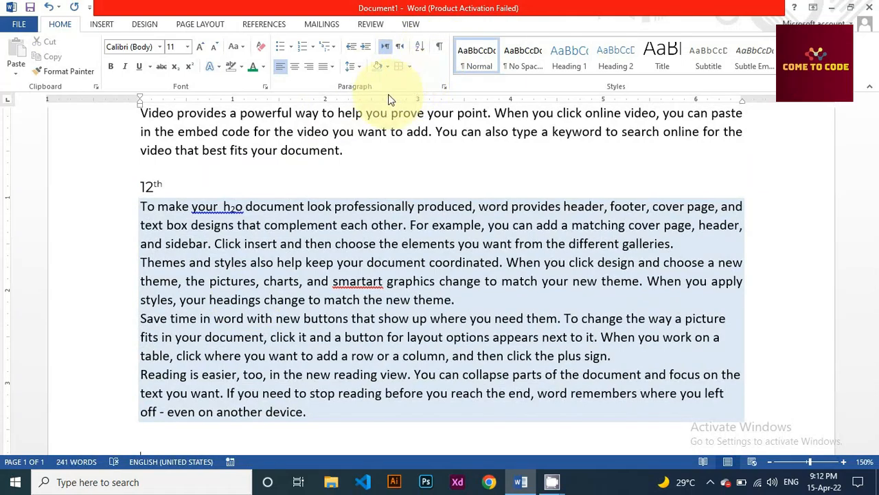
{"action": "mouse_move", "coordinate": [142, 206]}
{"action": "left_mouse_down"}
{"action": "mouse_move", "coordinate": [302, 368]}
{"action": "mouse_move", "coordinate": [314, 416]}
{"action": "left_mouse_up"}
{"action": "left_click", "coordinate": [439, 47]}
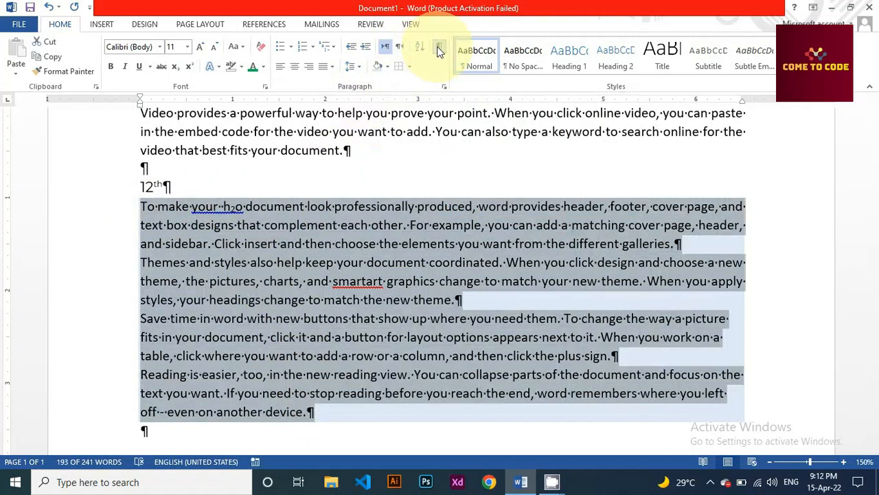
{"action": "left_click", "coordinate": [646, 255]}
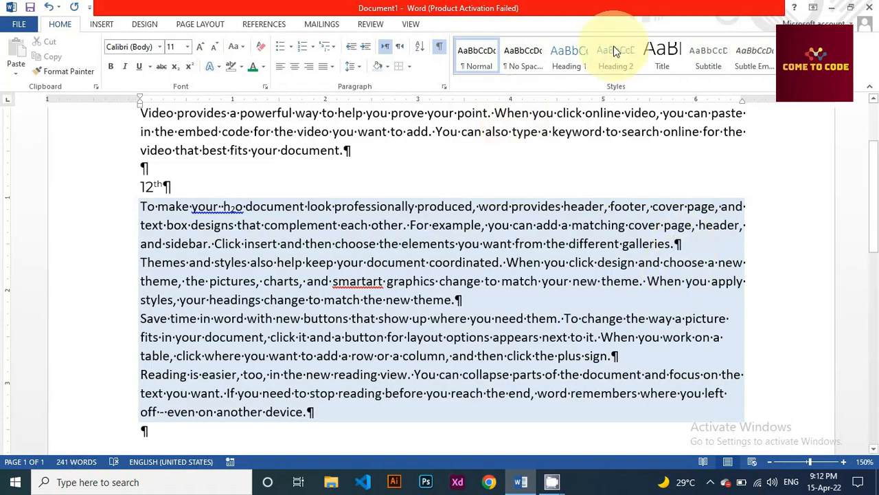
{"action": "left_click", "coordinate": [441, 48]}
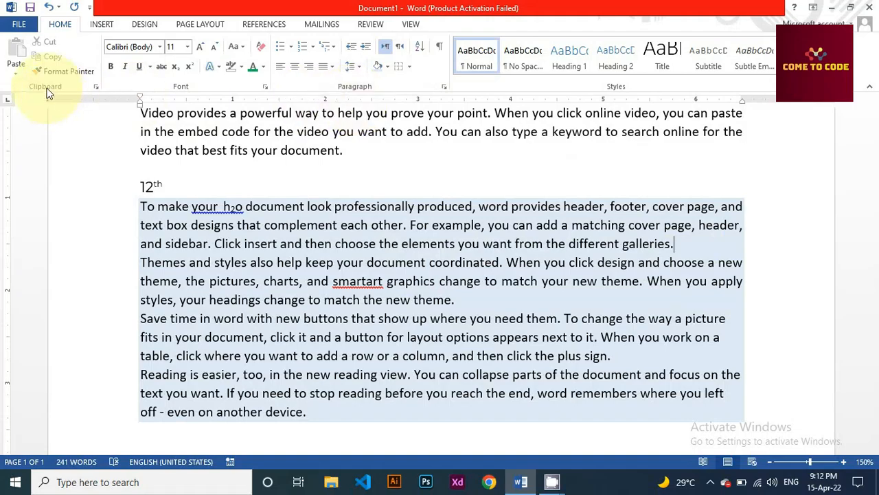
Move the word "provides" from the first paragraph's opening line to just after "document" at the paragraph's end
{"action": "scroll", "coordinate": [265, 290], "scroll_direction": "up", "scroll_amount": 3}
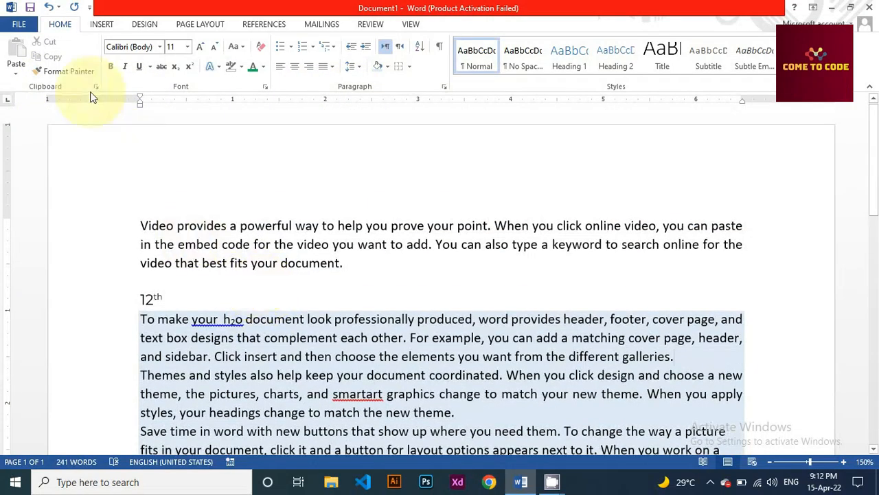
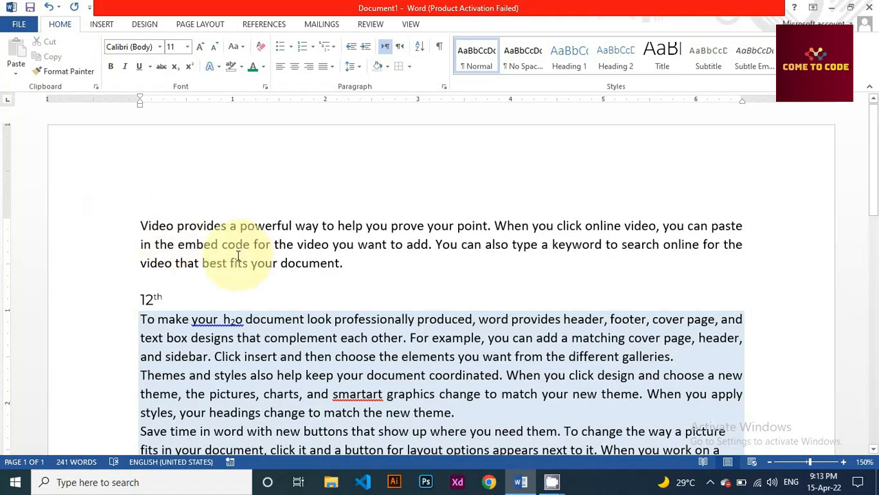
{"action": "left_click_drag", "start_coordinate": [177, 227], "coordinate": [226, 227]}
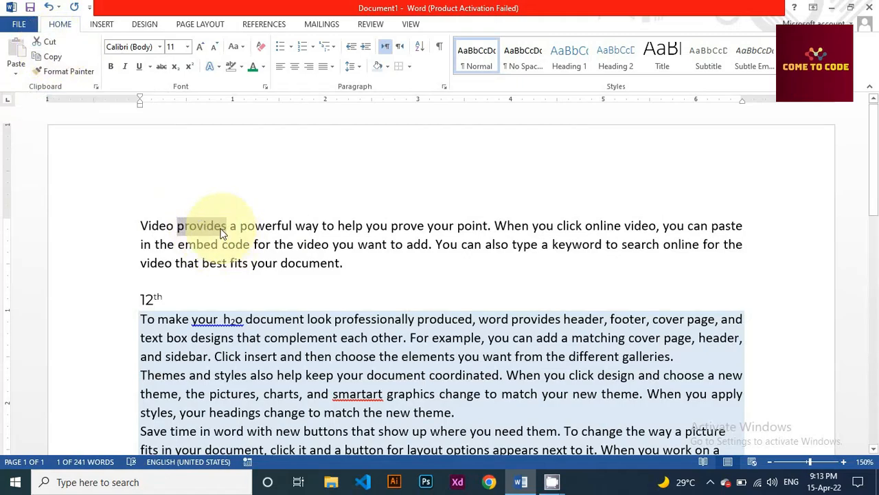
{"action": "left_click", "coordinate": [50, 43]}
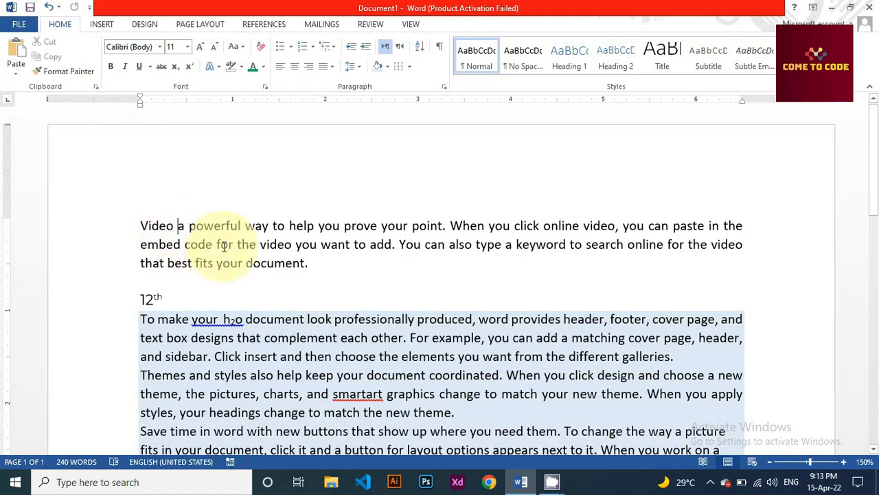
{"action": "left_click", "coordinate": [307, 263]}
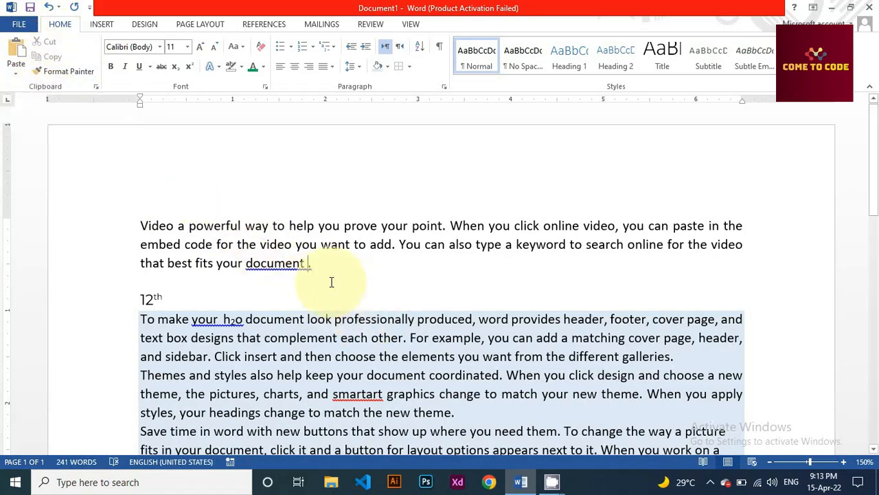
{"action": "key", "text": "ctrl+v"}
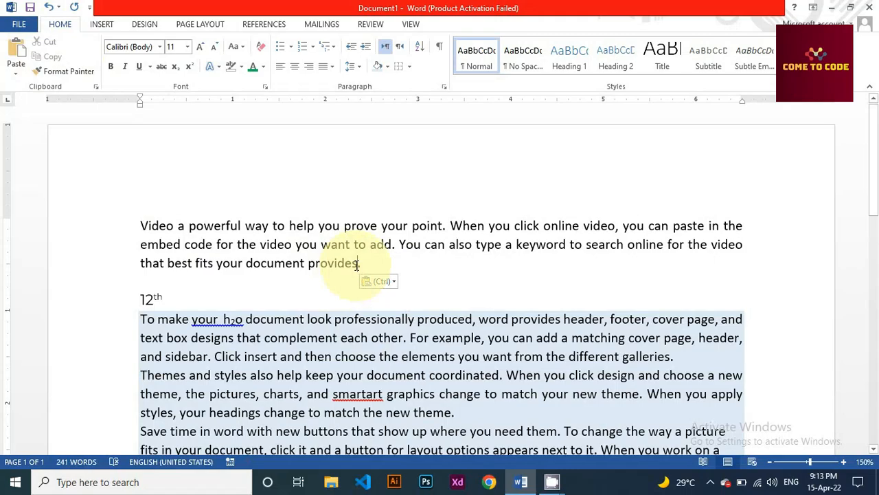
{"action": "left_click_drag", "start_coordinate": [358, 265], "coordinate": [318, 265]}
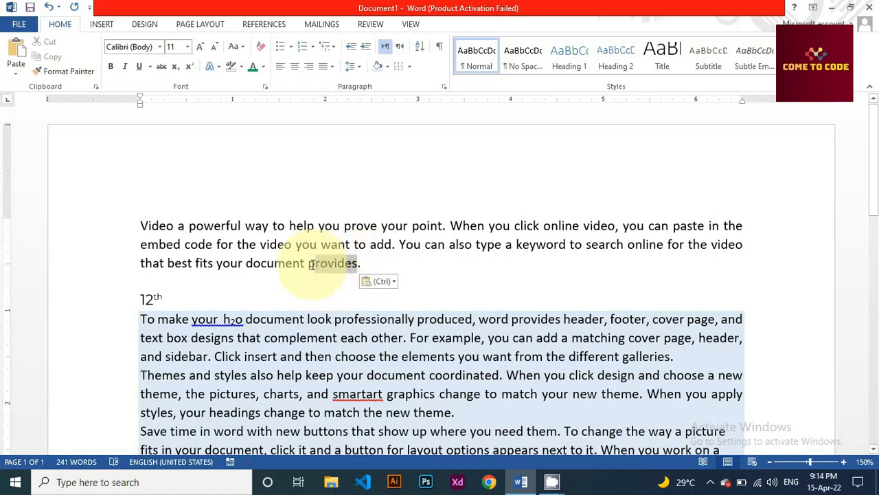
{"action": "left_click", "coordinate": [310, 280]}
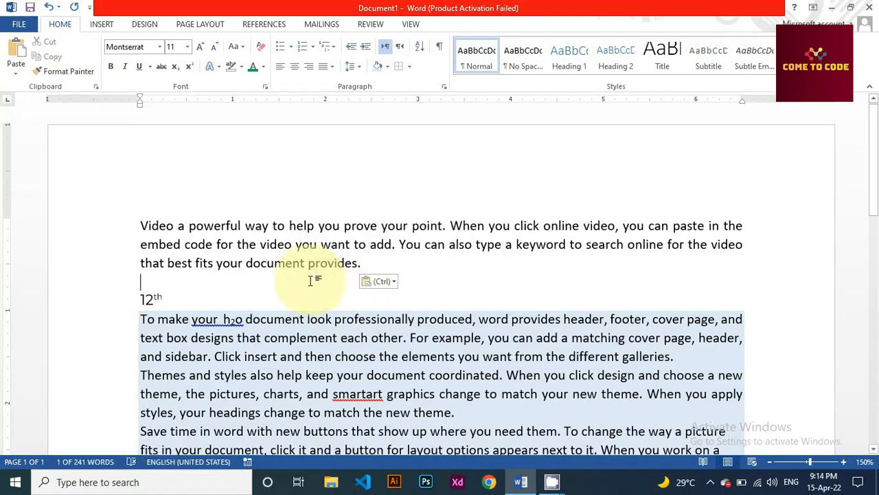
Copy the phrase "Video a powerful way to help" to the end of the first paragraph, before the full stop
{"action": "left_click_drag", "start_coordinate": [141, 224], "coordinate": [306, 225]}
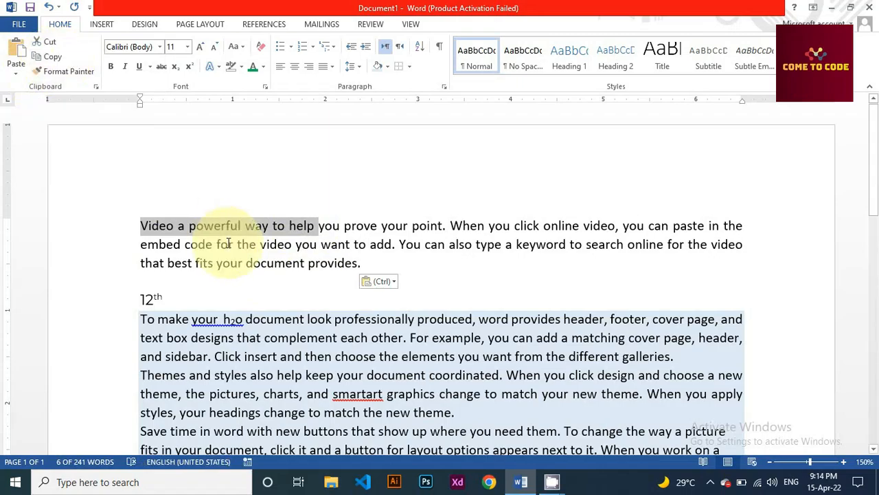
{"action": "left_click", "coordinate": [359, 264]}
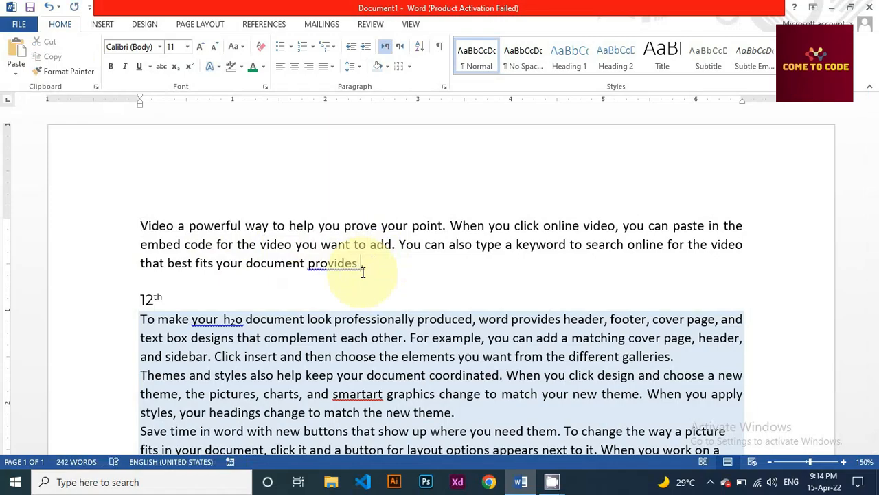
{"action": "key", "text": "ctrl+v"}
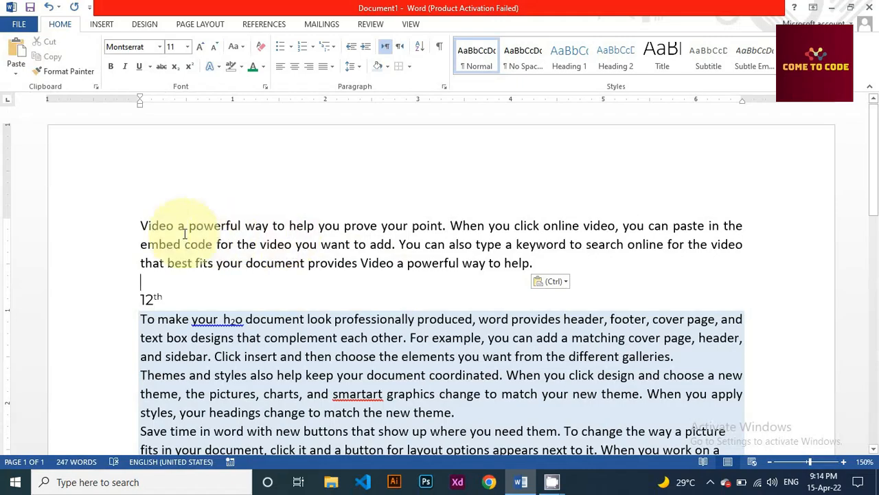
Apply the orange text effect and a dotted underline to "Video a powerful way" at the start of the first paragraph
{"action": "left_click_drag", "start_coordinate": [139, 226], "coordinate": [269, 224]}
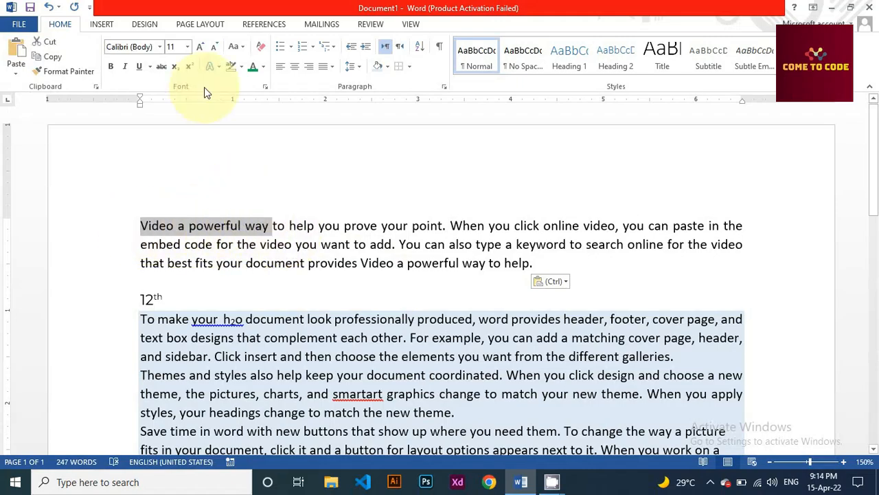
{"action": "left_click", "coordinate": [210, 66]}
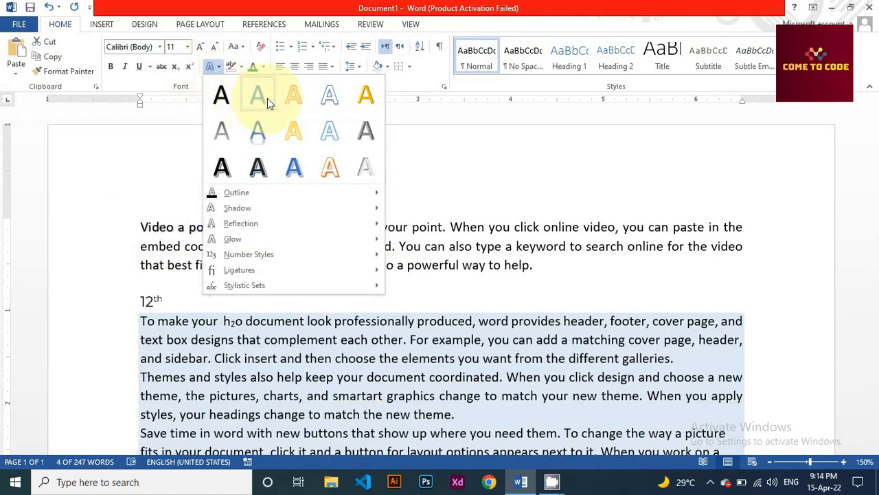
{"action": "left_click", "coordinate": [292, 98]}
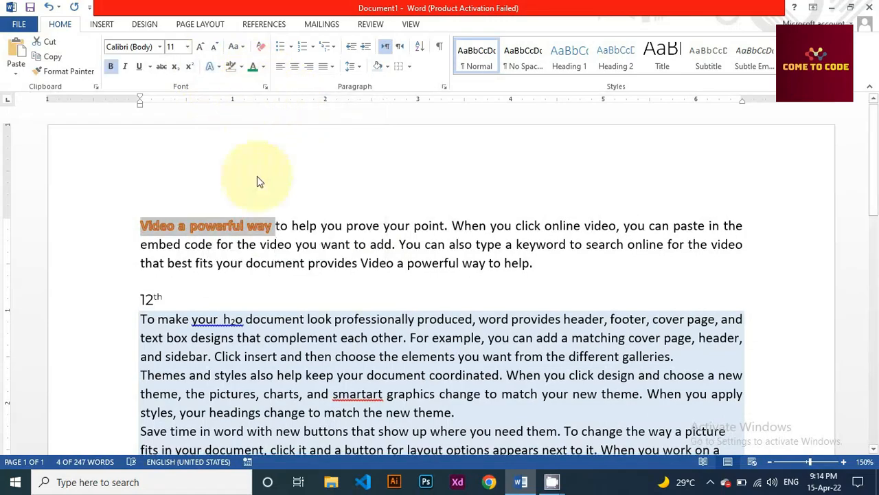
{"action": "left_click", "coordinate": [140, 67]}
{"action": "left_click", "coordinate": [232, 190]}
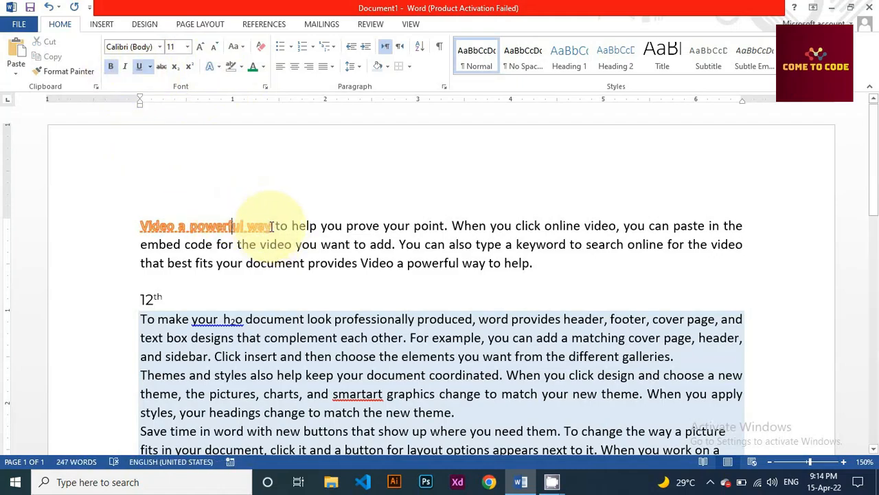
Change the underline style of "Video a powerful way" to a double line
{"action": "left_click_drag", "start_coordinate": [272, 227], "coordinate": [140, 226]}
{"action": "left_click", "coordinate": [149, 67]}
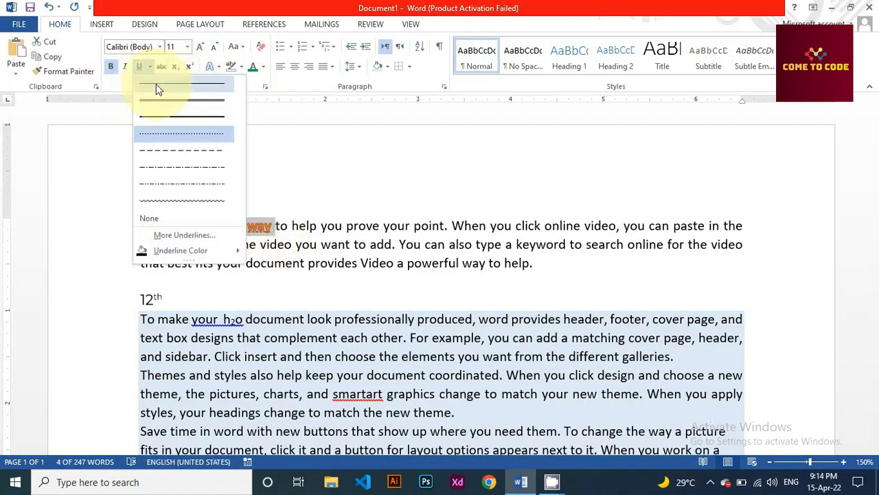
{"action": "left_click", "coordinate": [175, 94]}
{"action": "left_click", "coordinate": [238, 209]}
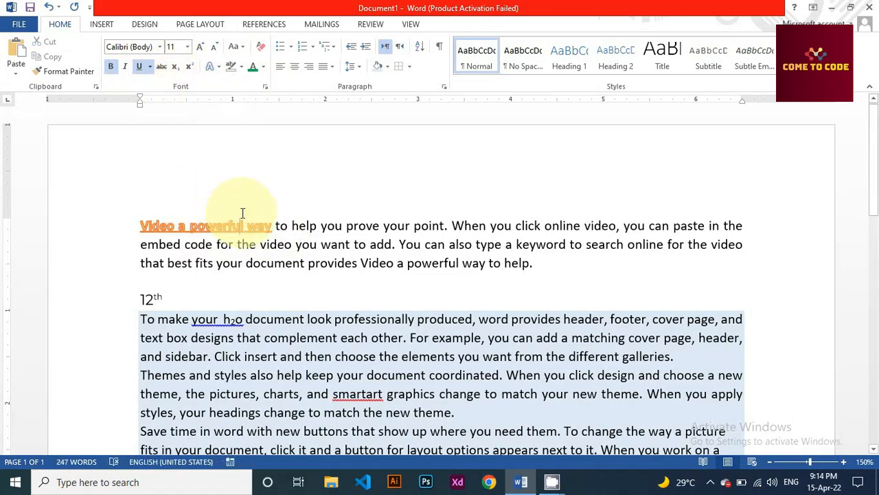
Increase the font size of "Video a powerful way" to 12
{"action": "left_click_drag", "start_coordinate": [272, 227], "coordinate": [142, 227]}
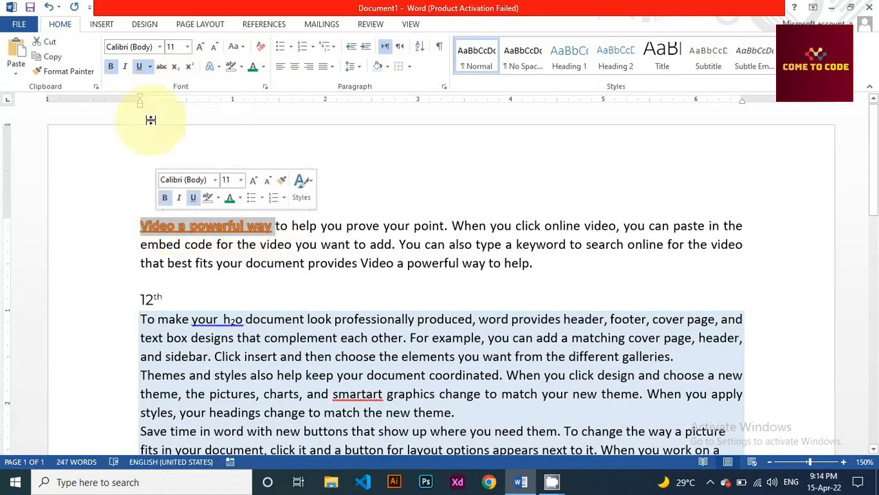
{"action": "left_click", "coordinate": [200, 46]}
{"action": "left_click", "coordinate": [241, 246]}
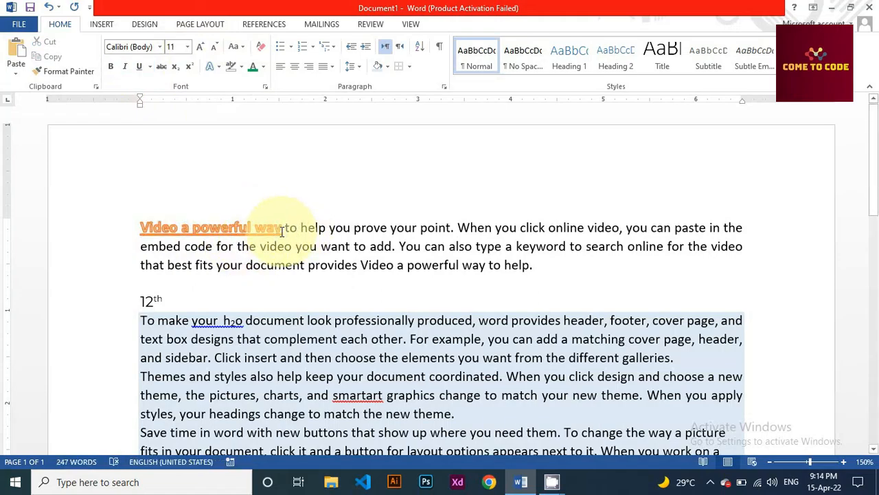
{"action": "left_click", "coordinate": [272, 232]}
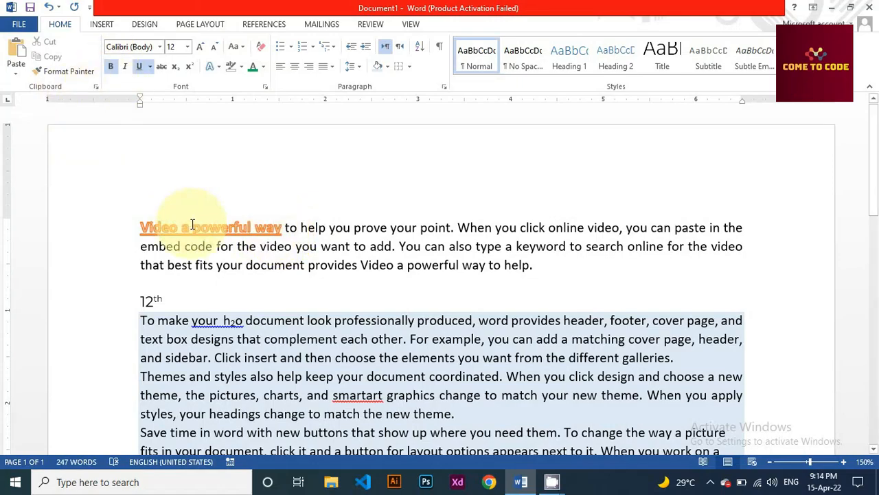
Copy the formatting of "Video a powerful way" onto "To make your h2o" in the blue-shaded text with Format Painter
{"action": "left_click_drag", "start_coordinate": [280, 227], "coordinate": [140, 229]}
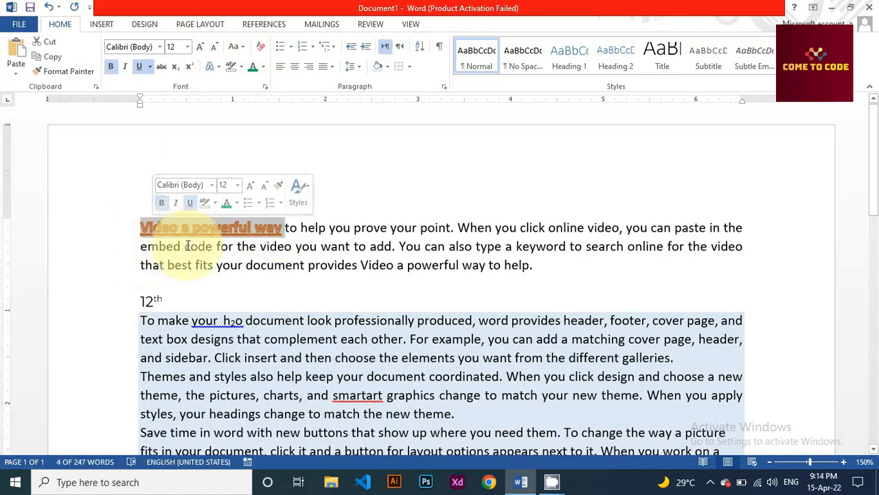
{"action": "scroll", "coordinate": [152, 320], "scroll_direction": "down", "scroll_amount": 1}
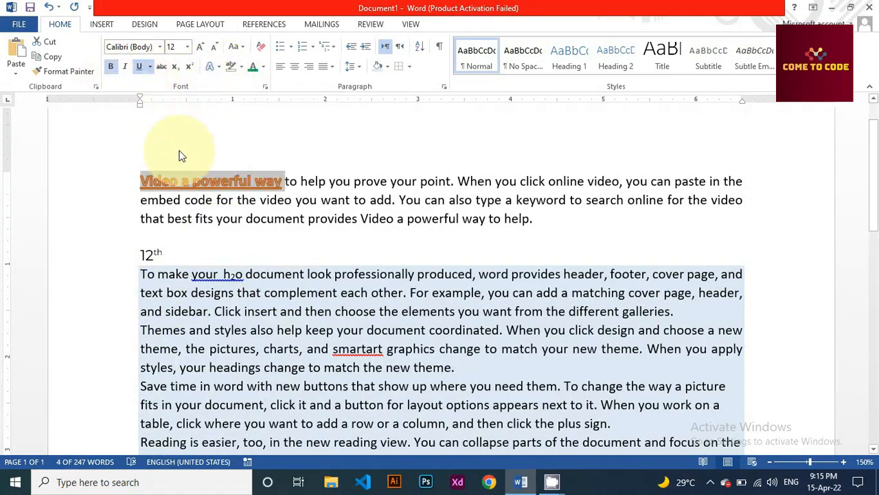
{"action": "left_click", "coordinate": [269, 199]}
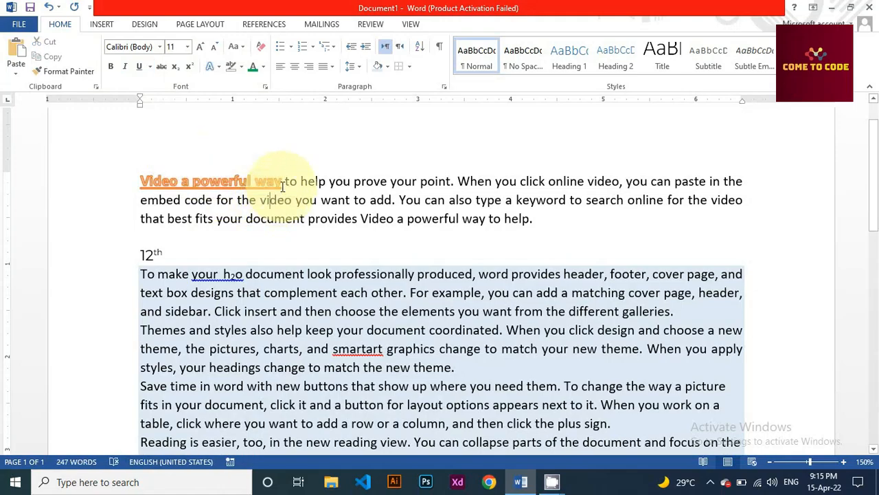
{"action": "left_click_drag", "start_coordinate": [282, 184], "coordinate": [141, 184]}
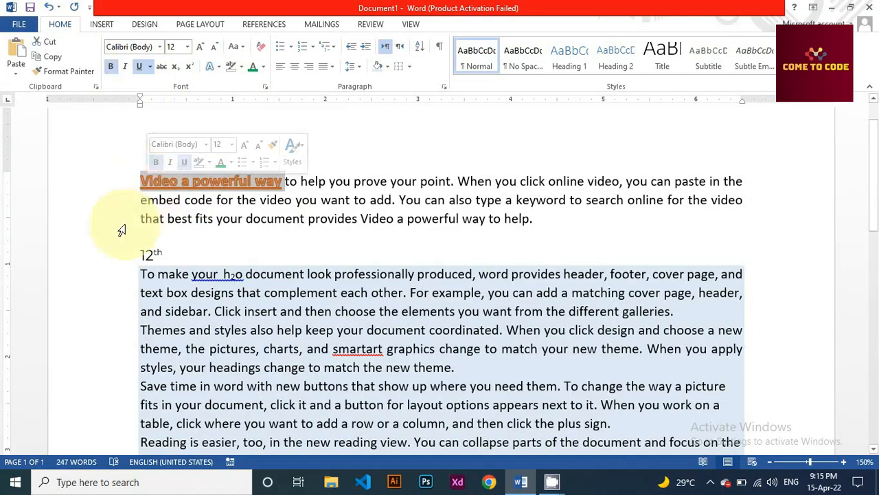
{"action": "left_click", "coordinate": [63, 71]}
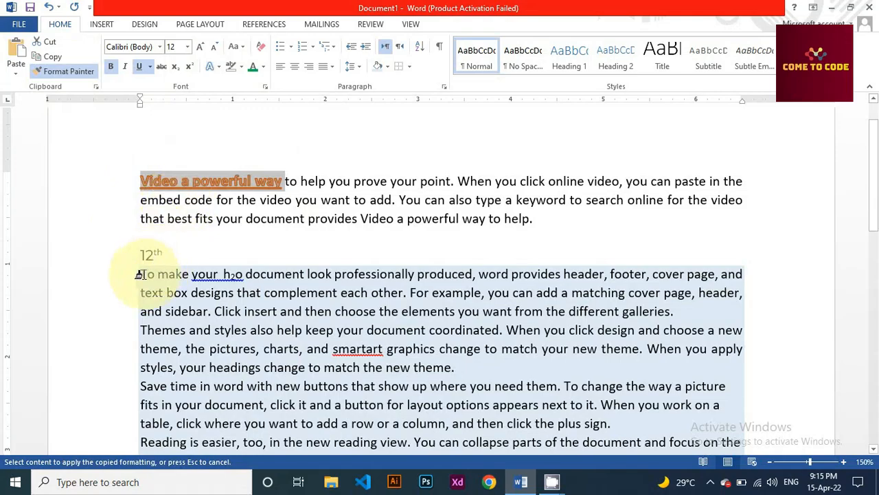
{"action": "left_click_drag", "start_coordinate": [135, 274], "coordinate": [232, 275]}
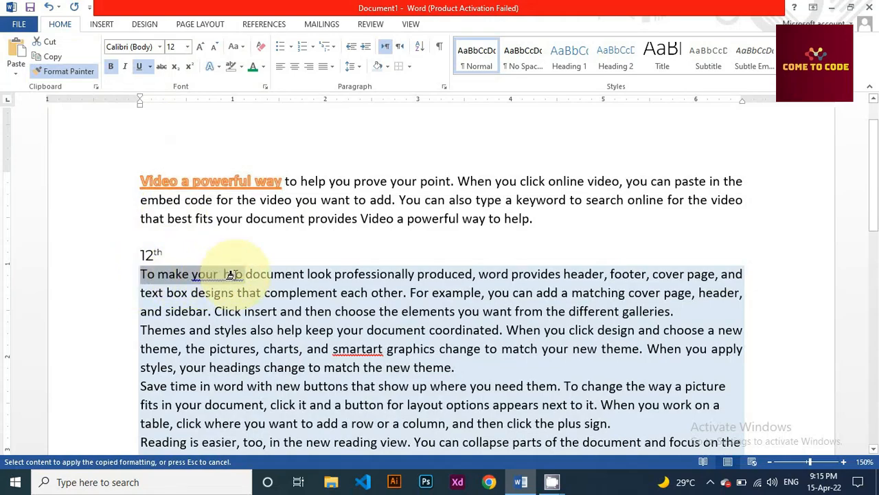
{"action": "left_click_drag", "start_coordinate": [232, 274], "coordinate": [237, 275]}
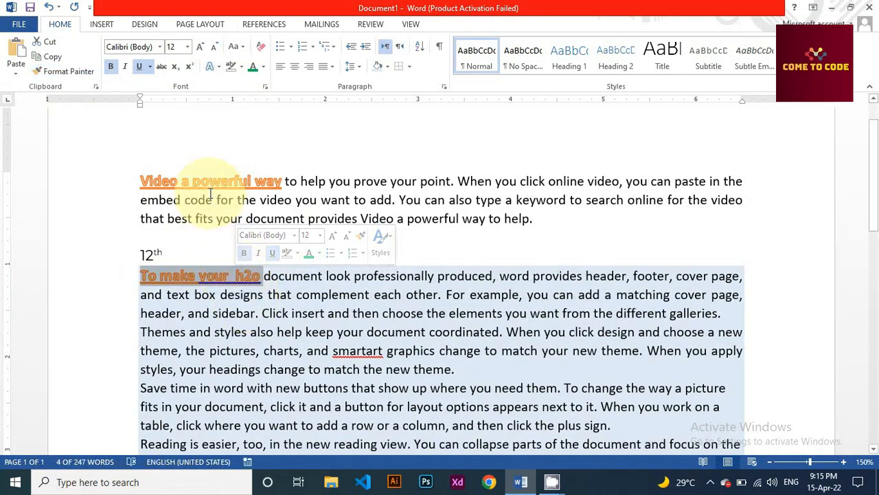
{"action": "left_click", "coordinate": [220, 294]}
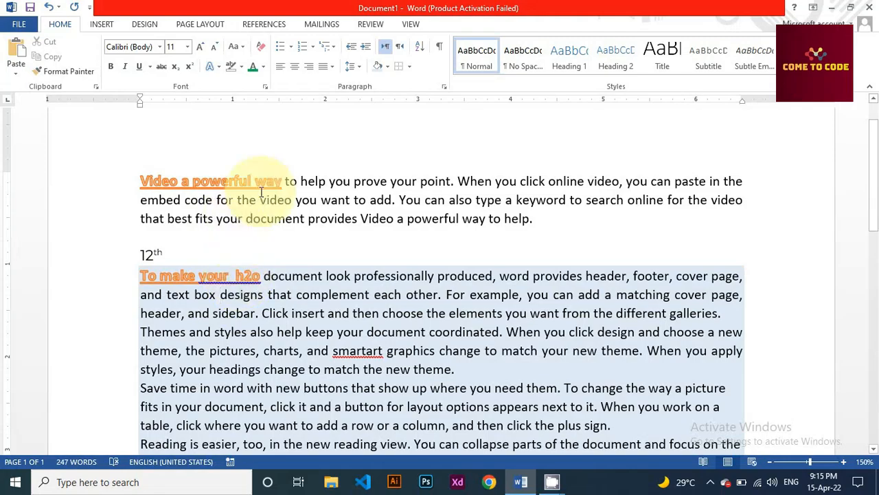
Reapply the formatting of "Video a powerful way" to "To make your h2o" with Format Painter and clear the selection
{"action": "left_click_drag", "start_coordinate": [282, 181], "coordinate": [141, 183]}
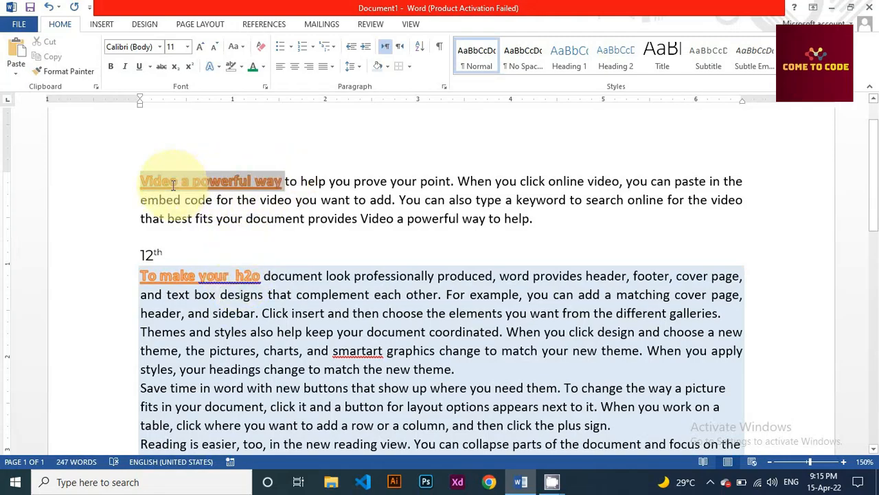
{"action": "left_click", "coordinate": [64, 71]}
{"action": "mouse_move", "coordinate": [140, 275]}
{"action": "left_mouse_down"}
{"action": "mouse_move", "coordinate": [260, 276]}
{"action": "mouse_move", "coordinate": [239, 285]}
{"action": "left_mouse_up"}
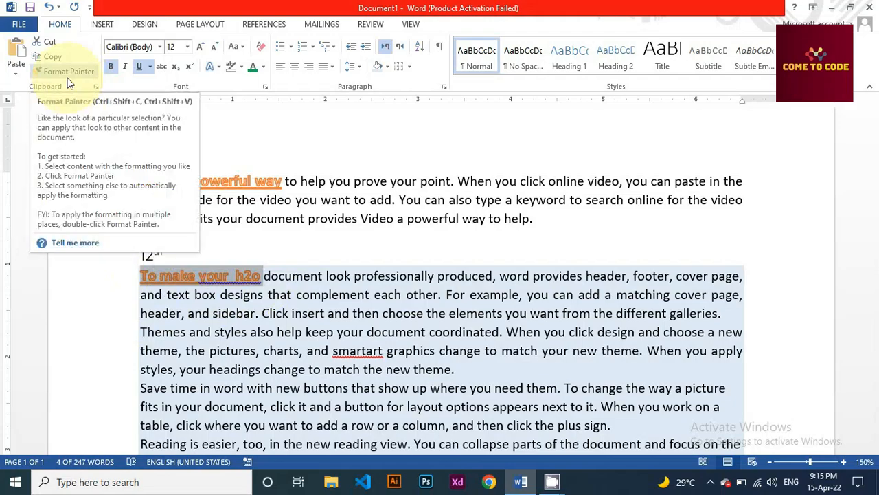
{"action": "left_click", "coordinate": [334, 259]}
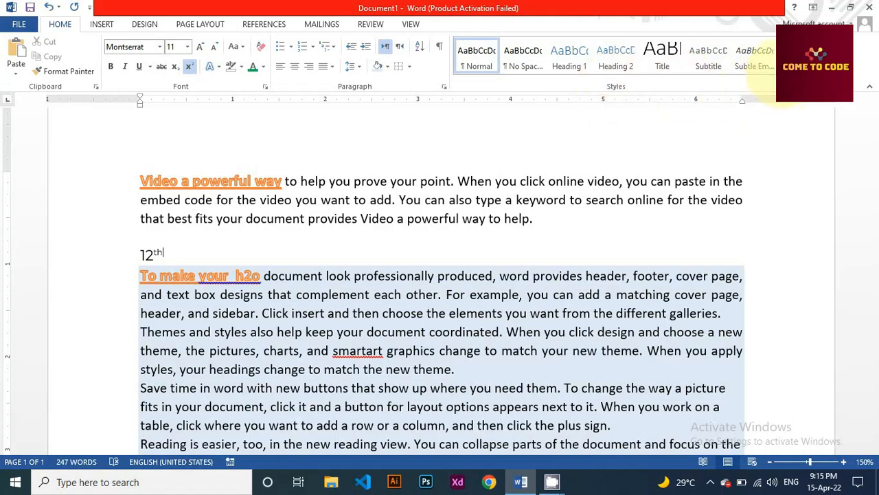
Expand the full styles gallery to view the available text styles and its style commands
{"action": "left_click", "coordinate": [781, 81]}
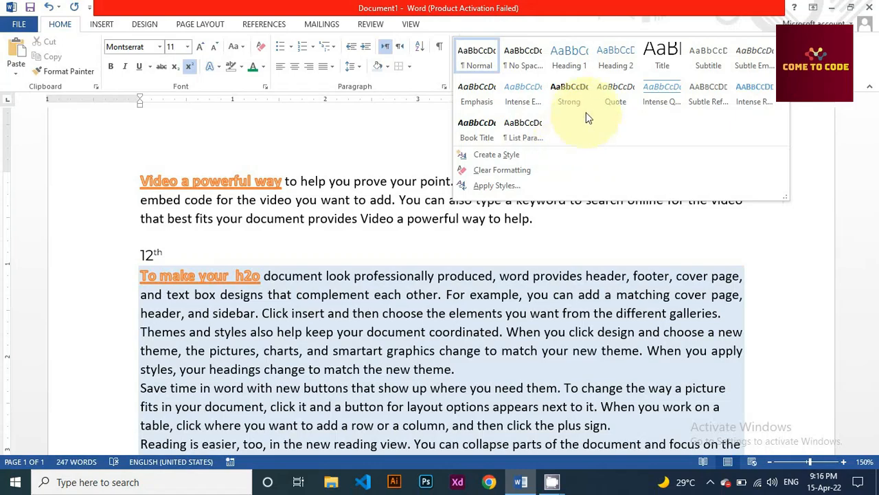
{"action": "left_click", "coordinate": [542, 215]}
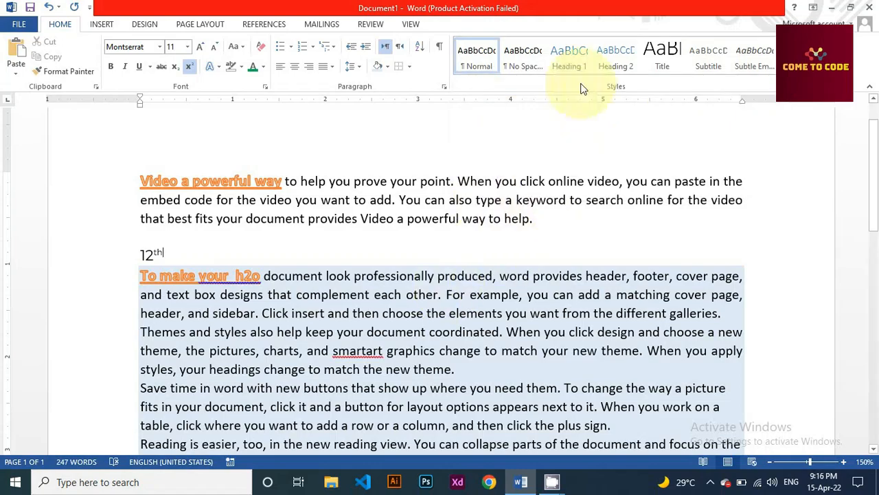
{"action": "left_click", "coordinate": [781, 81]}
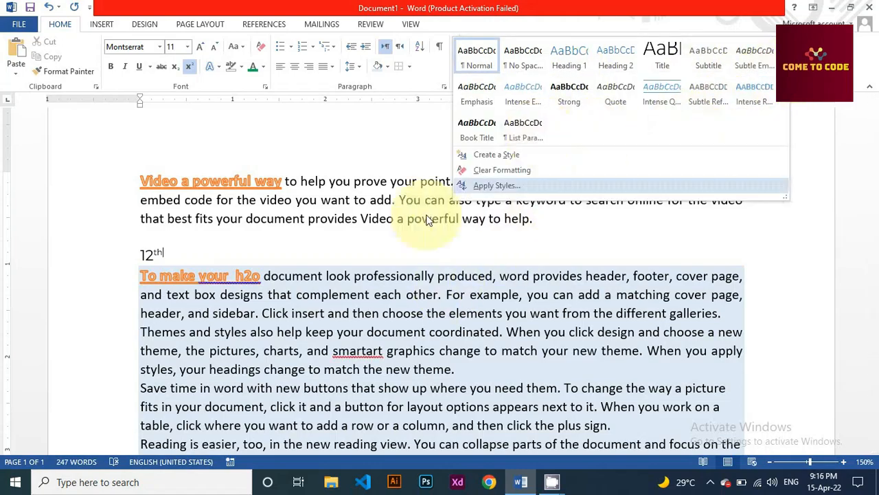
{"action": "scroll", "coordinate": [333, 255], "scroll_direction": "down", "scroll_amount": 3}
{"action": "scroll", "coordinate": [221, 237], "scroll_direction": "up", "scroll_amount": 2}
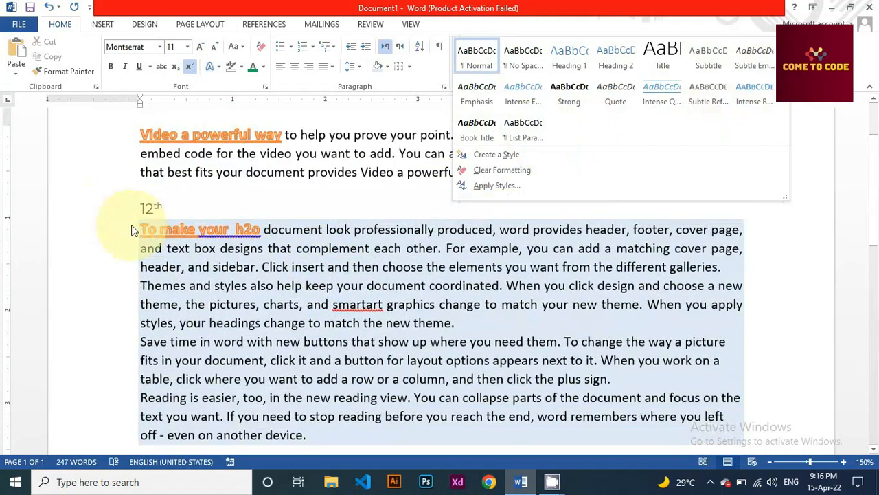
Apply the Normal style to the first two blue-shaded paragraphs, from "To make your h2o" through "match the new theme."
{"action": "left_click", "coordinate": [137, 226]}
{"action": "left_click_drag", "start_coordinate": [138, 226], "coordinate": [454, 323]}
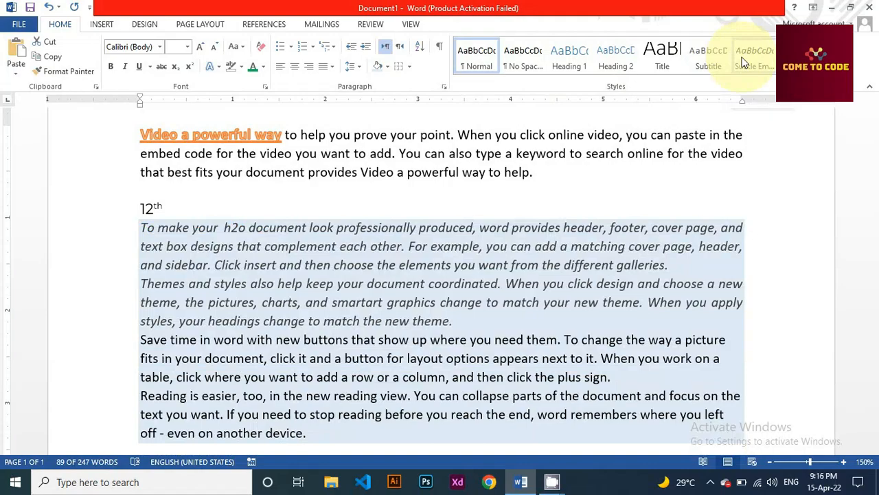
{"action": "left_click", "coordinate": [772, 76]}
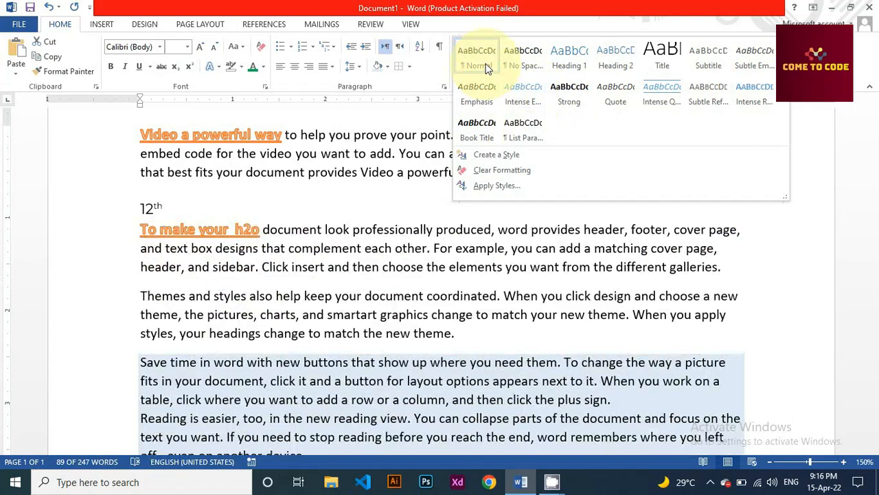
{"action": "left_click", "coordinate": [485, 66]}
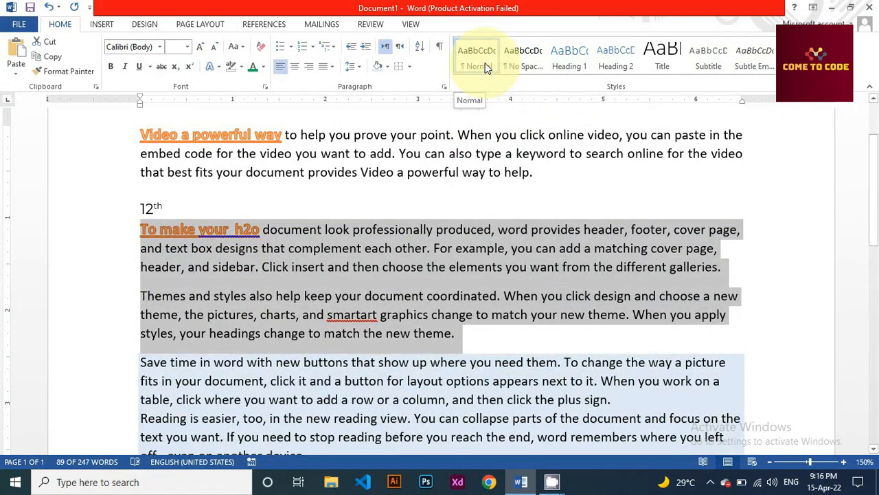
{"action": "left_click", "coordinate": [493, 229]}
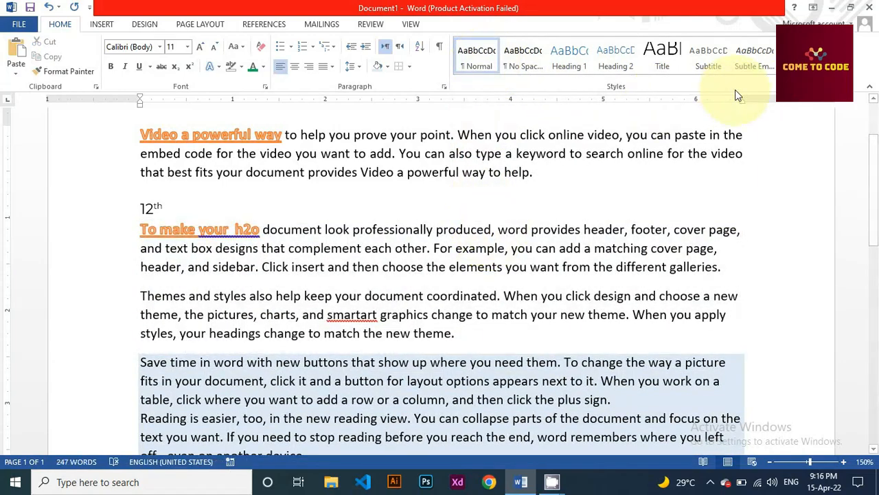
Clear all formatting from the opening "Video a powerful way" paragraph and restyle it in red Montserrat
{"action": "left_click", "coordinate": [772, 77]}
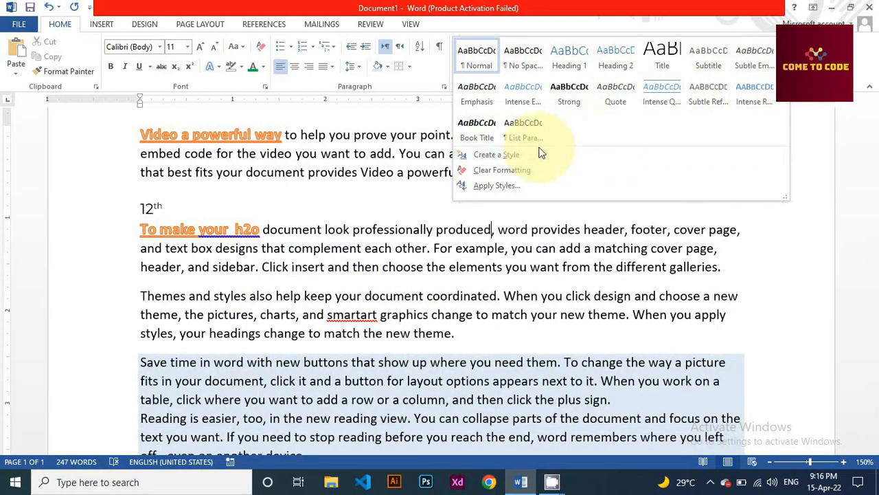
{"action": "left_click", "coordinate": [511, 157]}
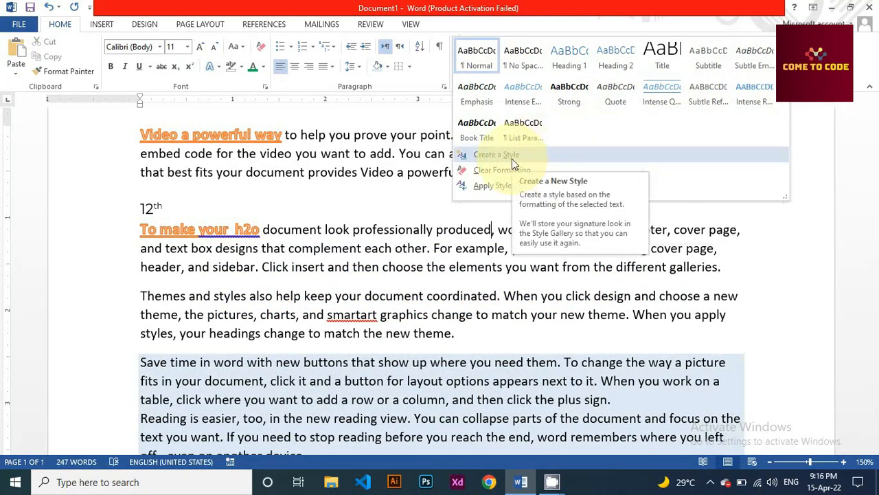
{"action": "left_click_drag", "start_coordinate": [140, 135], "coordinate": [560, 261]}
{"action": "scroll", "coordinate": [481, 180], "scroll_direction": "up", "scroll_amount": 2}
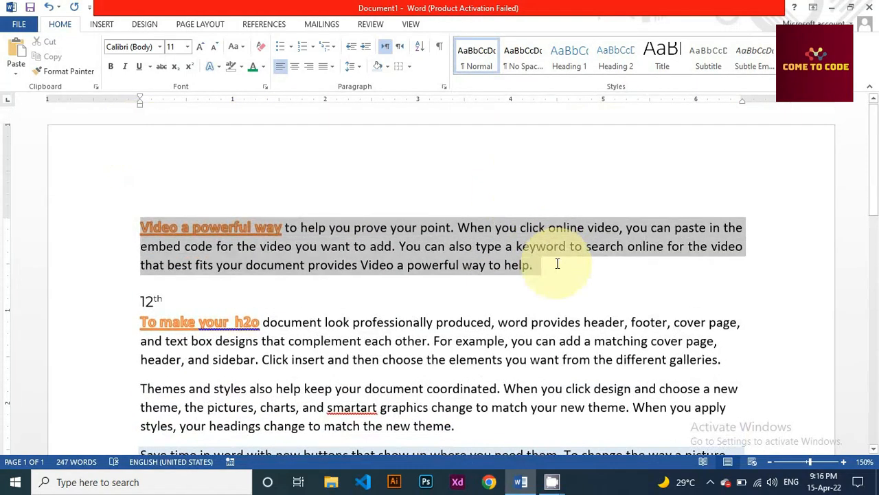
{"action": "left_click", "coordinate": [262, 48]}
{"action": "left_click", "coordinate": [264, 66]}
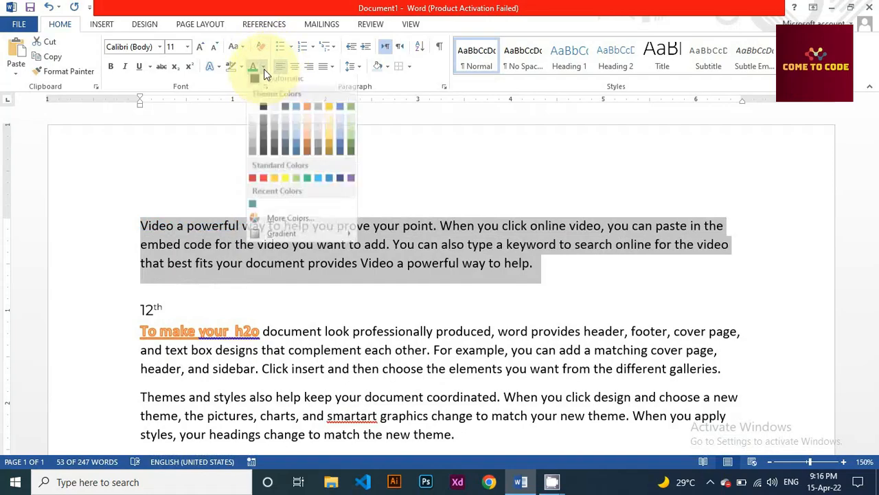
{"action": "left_click", "coordinate": [265, 183]}
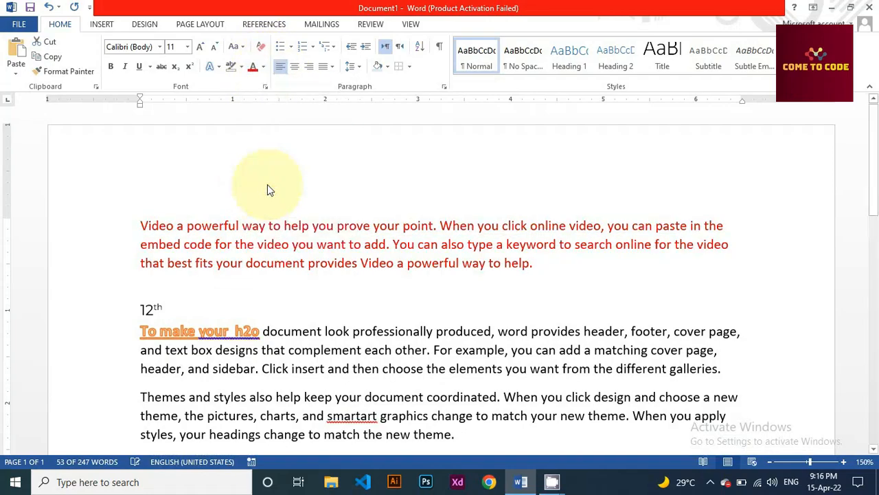
{"action": "left_click", "coordinate": [160, 46]}
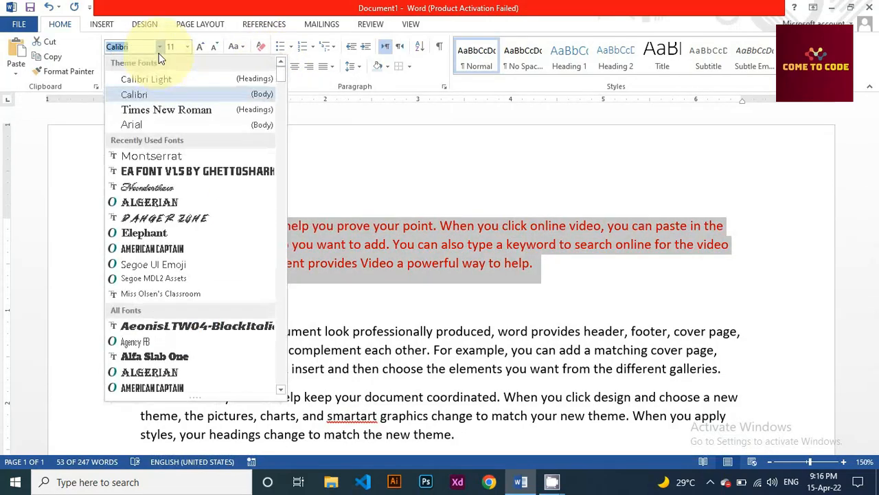
{"action": "left_click", "coordinate": [184, 157]}
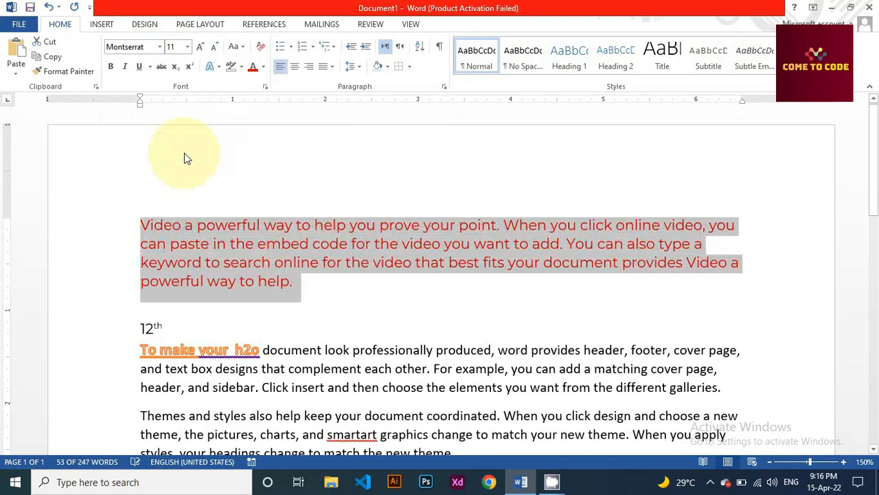
Create a new style named Style1 from the formatting of the red Montserrat opening paragraph
{"action": "left_click", "coordinate": [292, 284]}
{"action": "left_click_drag", "start_coordinate": [294, 284], "coordinate": [141, 226]}
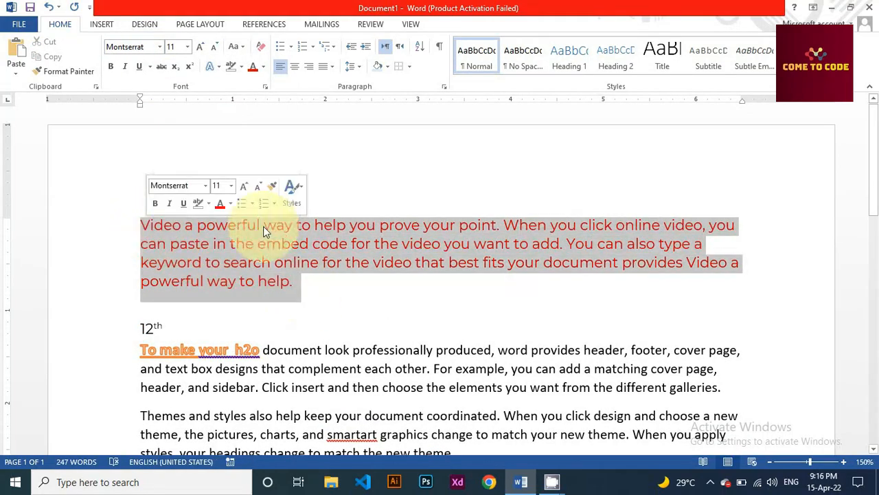
{"action": "left_click", "coordinate": [773, 80]}
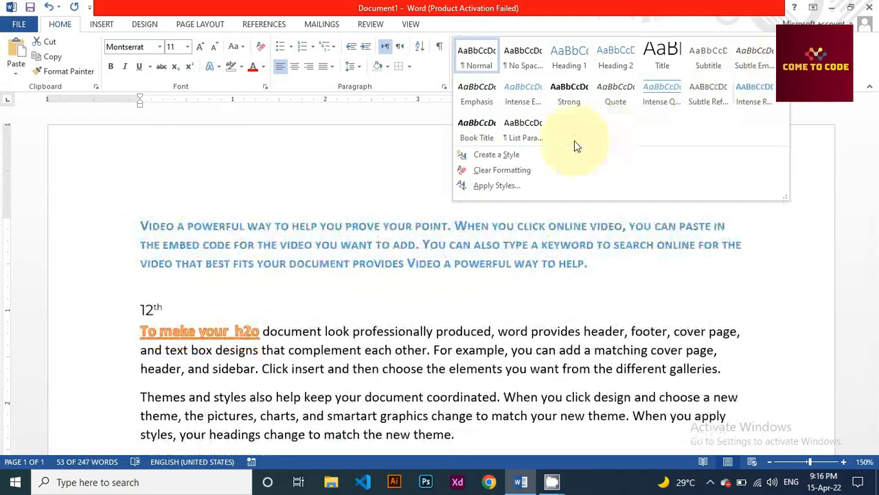
{"action": "left_click", "coordinate": [522, 155]}
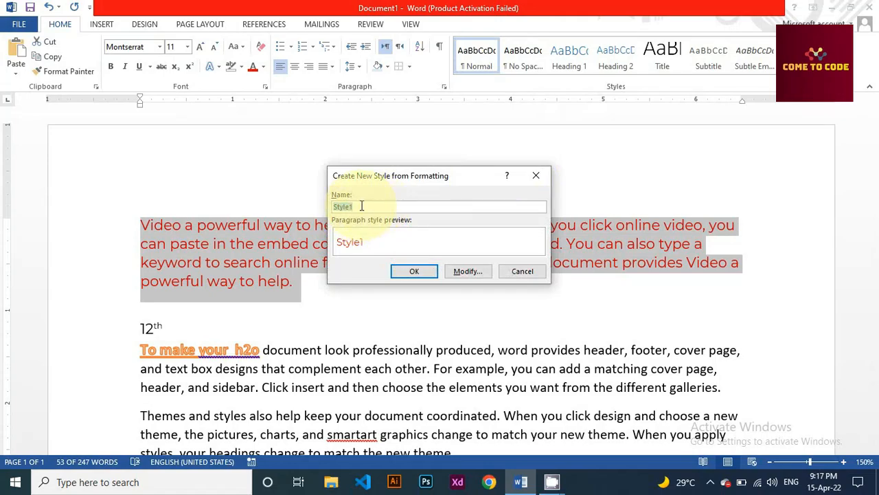
{"action": "left_click", "coordinate": [414, 272]}
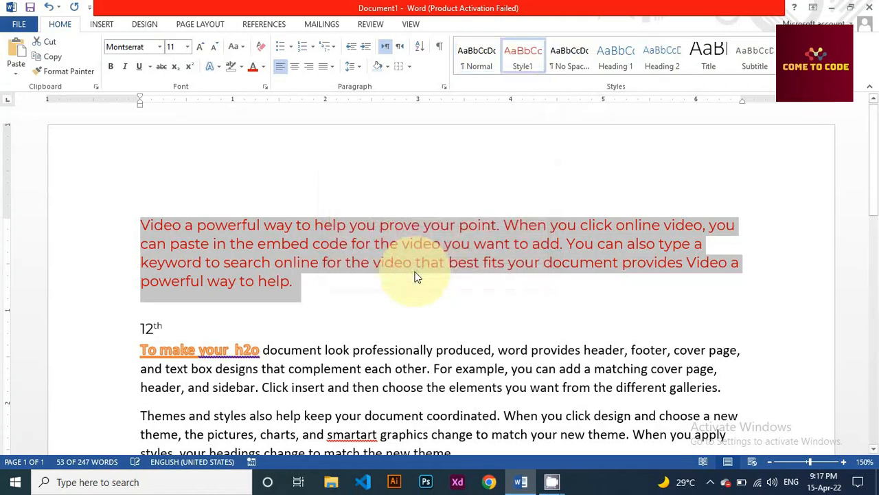
Apply Style1 to the paragraph beginning "Themes and styles also help keep your document coordinated."
{"action": "left_click", "coordinate": [780, 80]}
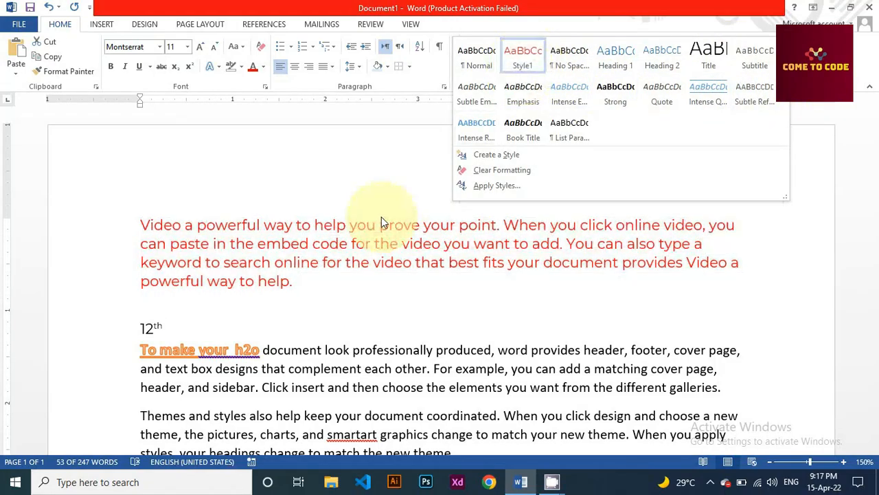
{"action": "scroll", "coordinate": [381, 217], "scroll_direction": "down", "scroll_amount": 3}
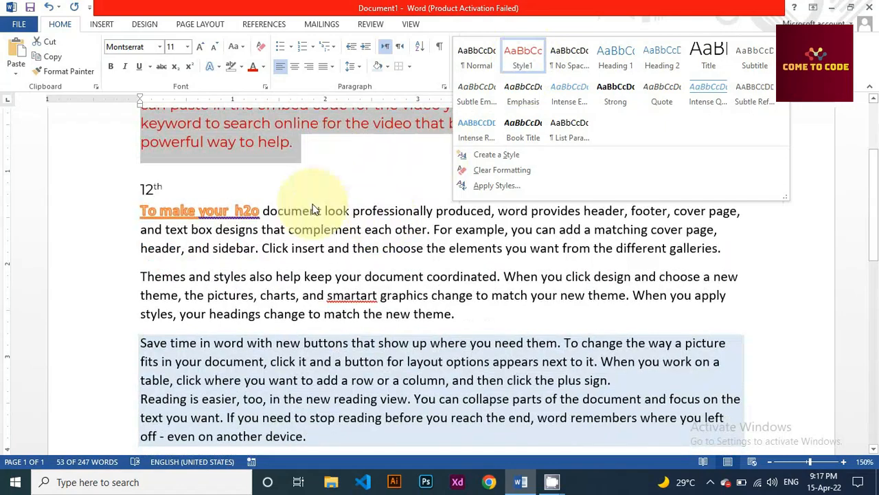
{"action": "left_click", "coordinate": [142, 275]}
{"action": "left_click_drag", "start_coordinate": [141, 276], "coordinate": [248, 277]}
{"action": "left_click_drag", "start_coordinate": [311, 297], "coordinate": [452, 320]}
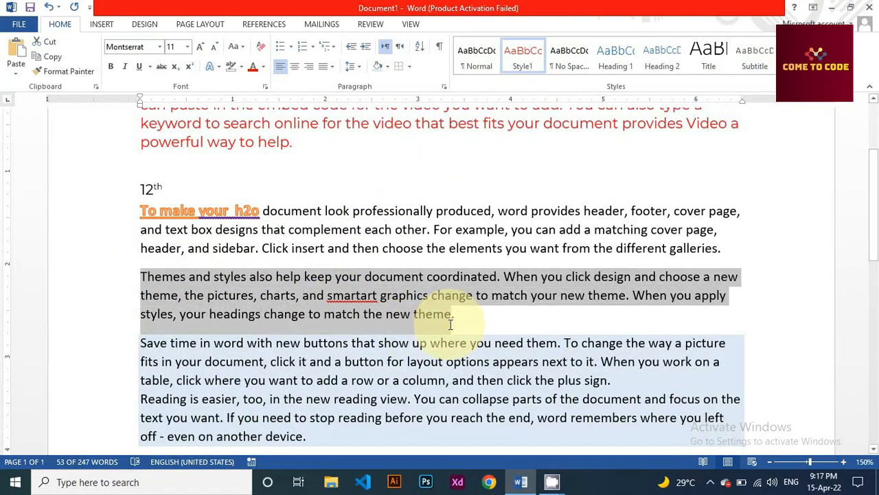
{"action": "left_click", "coordinate": [528, 69]}
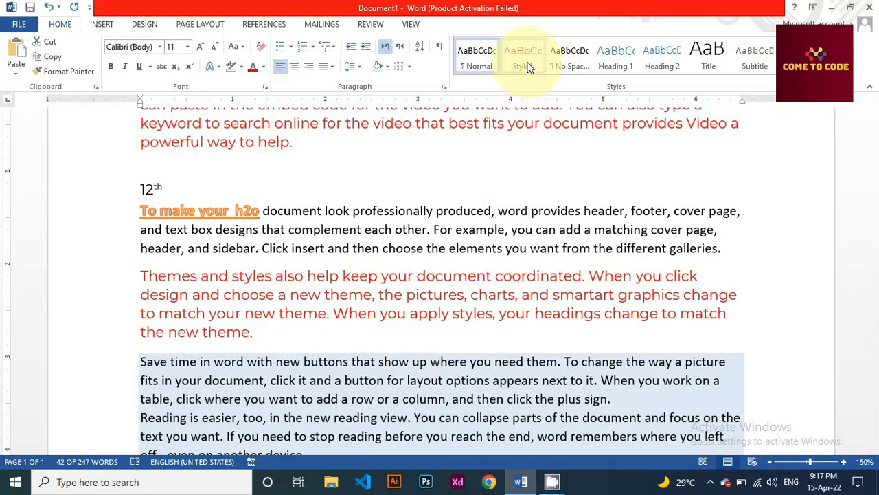
{"action": "left_click", "coordinate": [469, 317]}
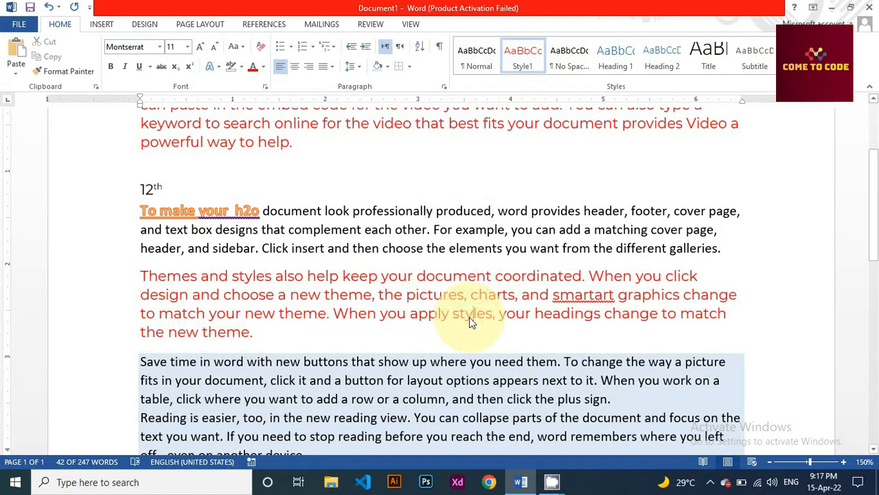
Compare the formatting of the opening paragraph and the "Themes and styles" paragraph with the rest of the document
{"action": "scroll", "coordinate": [320, 167], "scroll_direction": "up", "scroll_amount": 1}
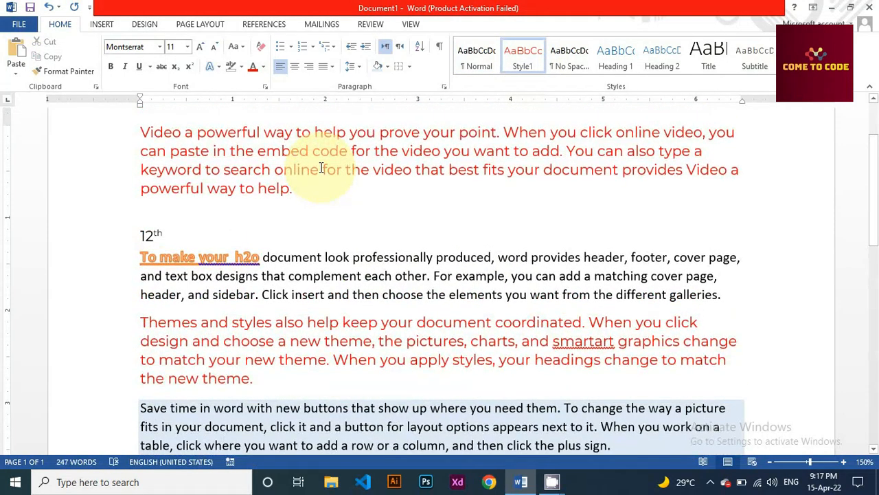
{"action": "scroll", "coordinate": [321, 167], "scroll_direction": "down", "scroll_amount": 3}
{"action": "left_click_drag", "start_coordinate": [265, 291], "coordinate": [165, 230]}
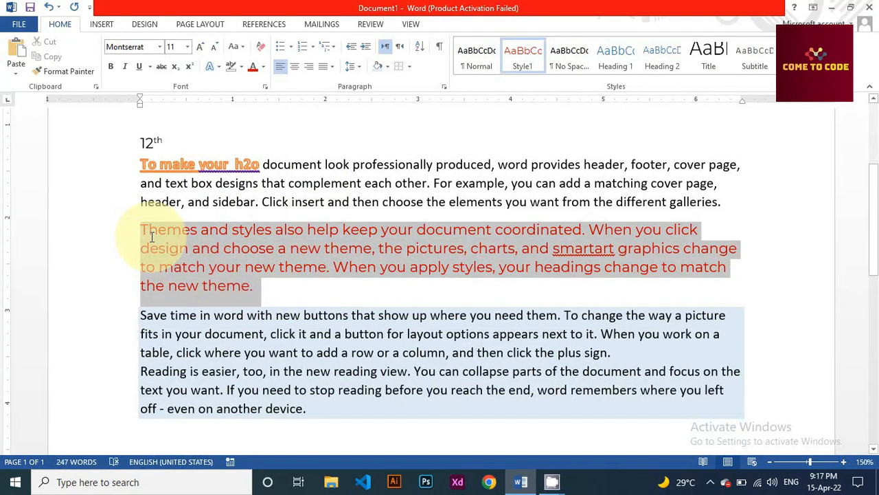
{"action": "left_click", "coordinate": [260, 289]}
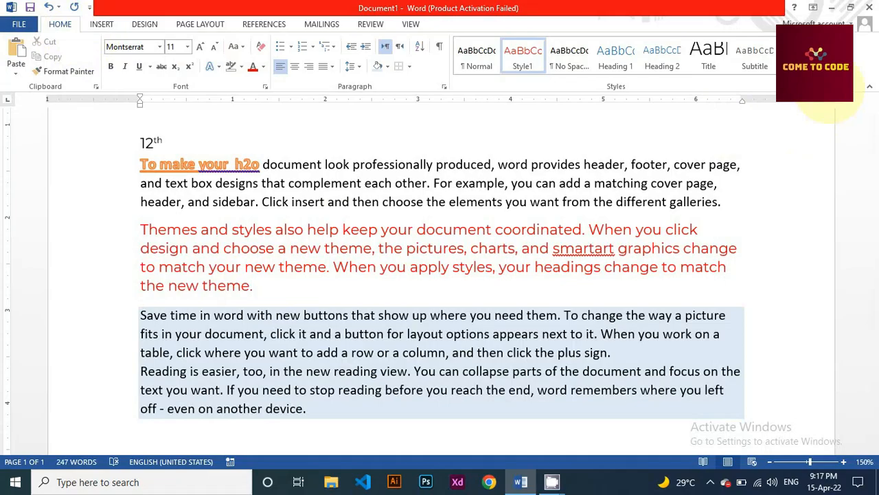
{"action": "scroll", "coordinate": [771, 114], "scroll_direction": "up", "scroll_amount": 5}
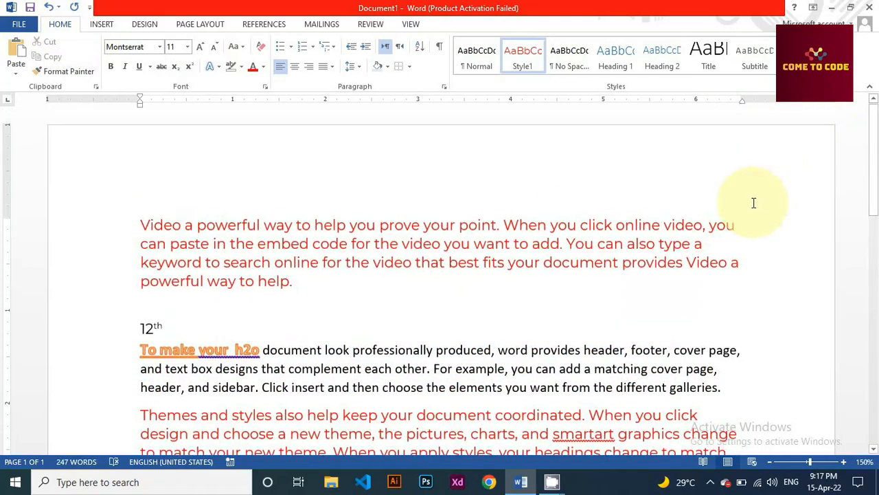
{"action": "scroll", "coordinate": [502, 215], "scroll_direction": "down", "scroll_amount": 11}
{"action": "scroll", "coordinate": [520, 216], "scroll_direction": "up", "scroll_amount": 9}
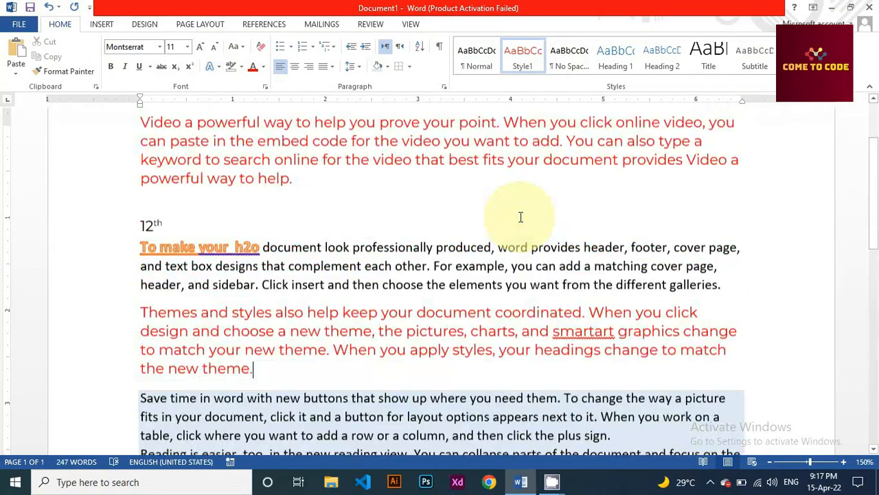
{"action": "scroll", "coordinate": [521, 217], "scroll_direction": "up", "scroll_amount": 3}
{"action": "scroll", "coordinate": [521, 217], "scroll_direction": "down", "scroll_amount": 6}
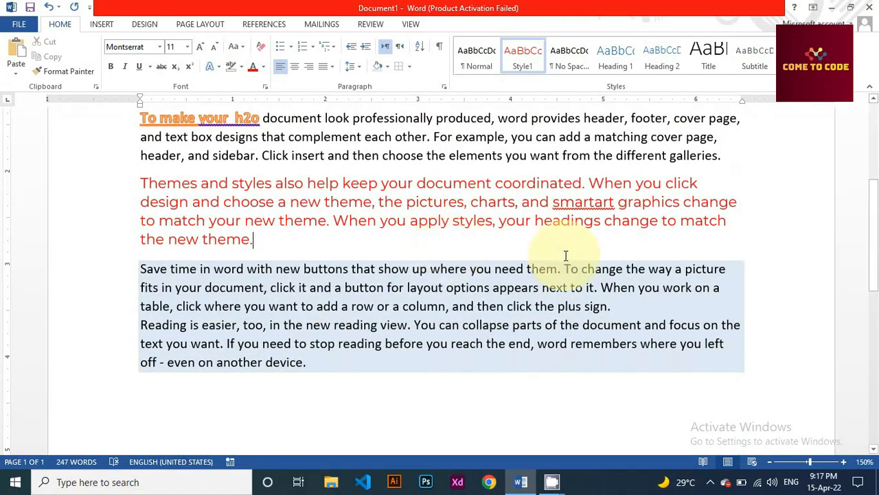
{"action": "scroll", "coordinate": [566, 256], "scroll_direction": "up", "scroll_amount": 6}
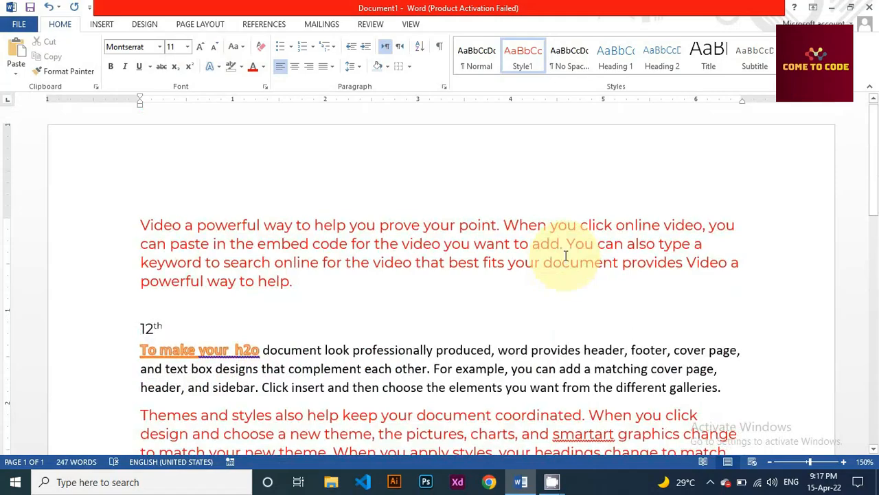
{"action": "scroll", "coordinate": [566, 255], "scroll_direction": "down", "scroll_amount": 3}
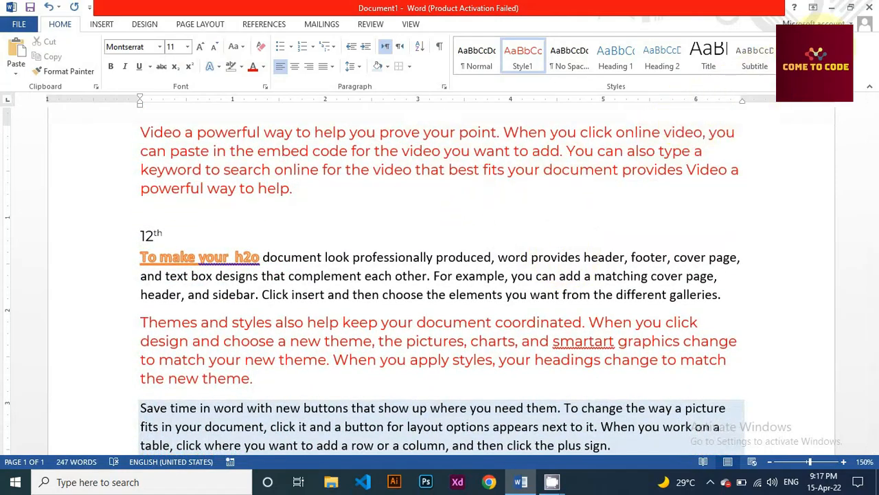
Search the document for "Video" and look through the highlighted matches
{"action": "key", "text": "ctrl+f"}
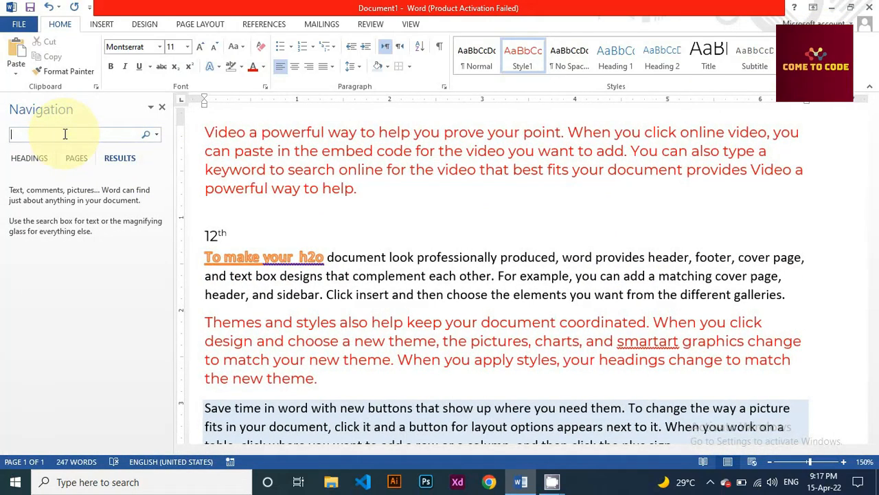
{"action": "type", "text": "Video"}
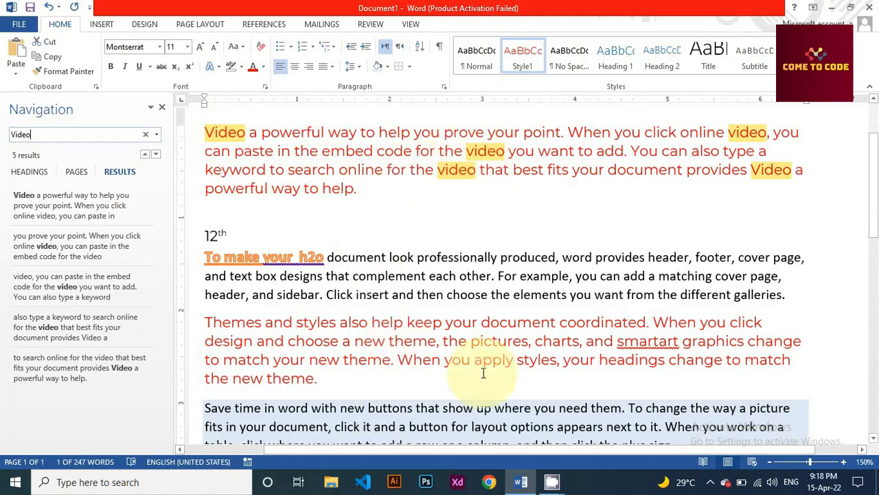
{"action": "scroll", "coordinate": [522, 322], "scroll_direction": "down", "scroll_amount": 3}
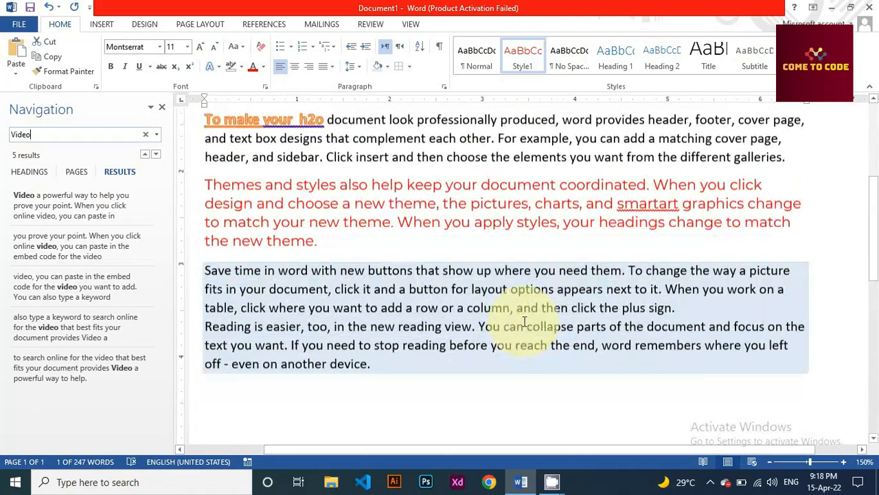
{"action": "scroll", "coordinate": [525, 321], "scroll_direction": "up", "scroll_amount": 5}
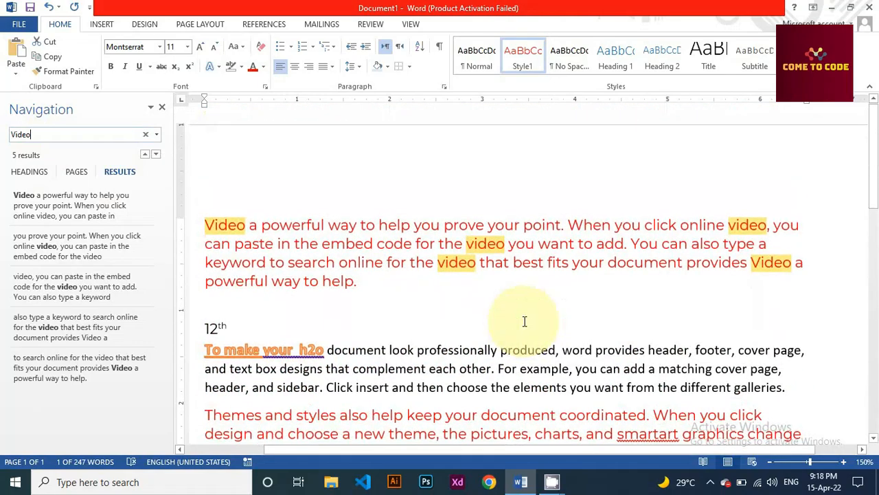
Clear the "Video" search, open Find and Replace for replacing text, and close the Navigation pane
{"action": "double_click", "coordinate": [20, 134]}
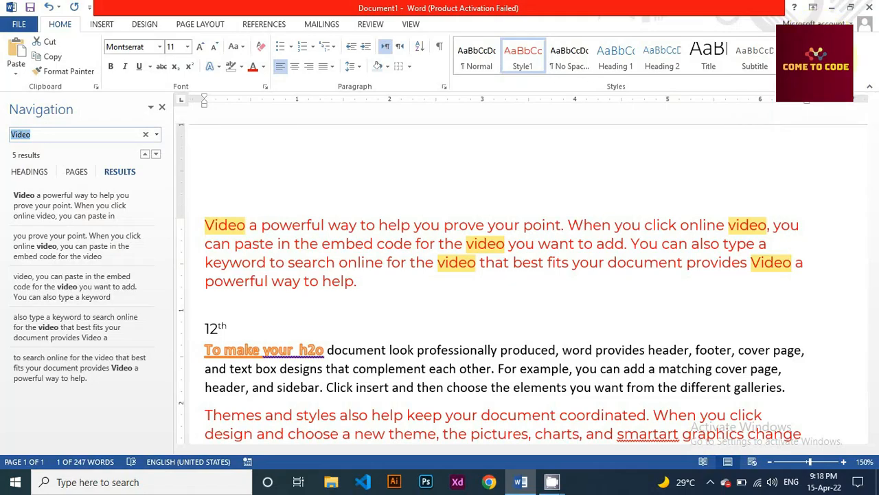
{"action": "left_click", "coordinate": [816, 56]}
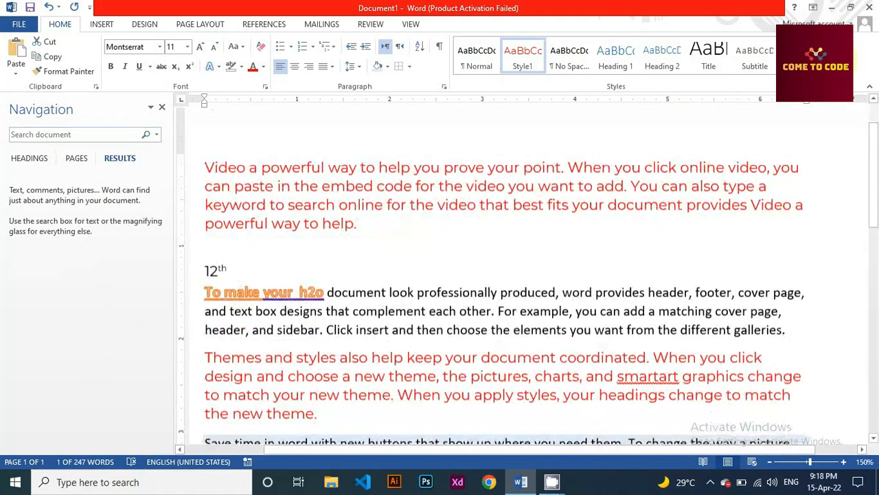
{"action": "left_click_drag", "start_coordinate": [205, 163], "coordinate": [687, 137]}
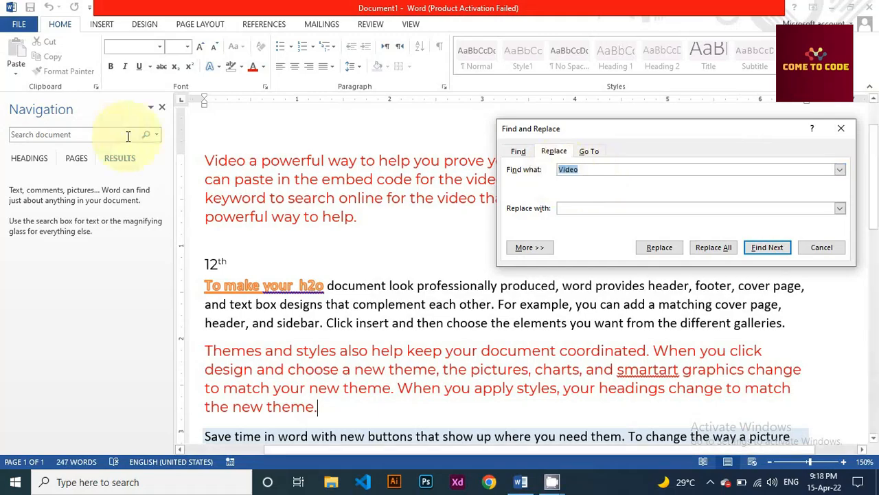
{"action": "left_click", "coordinate": [161, 108]}
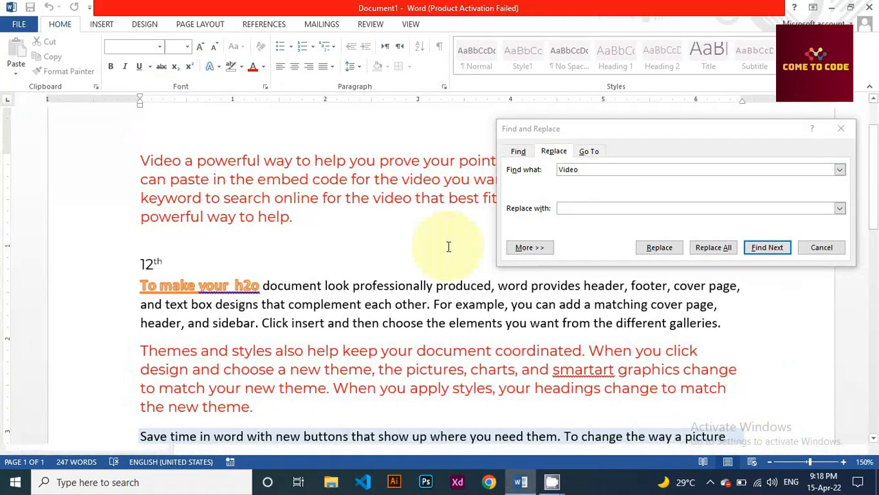
Find the next occurrence of "and" using Find and Replace, keeping the dialog clear of the text
{"action": "left_click", "coordinate": [566, 171]}
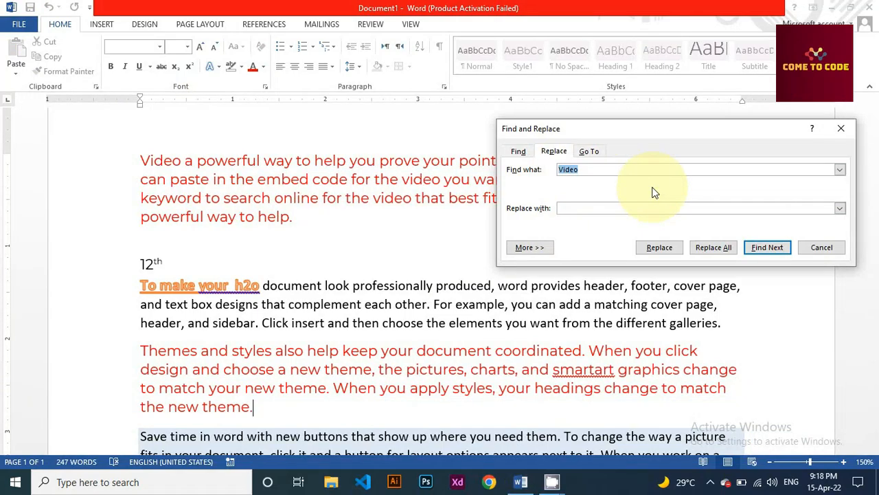
{"action": "type", "text": "and"}
{"action": "left_click_drag", "start_coordinate": [665, 134], "coordinate": [182, 19]}
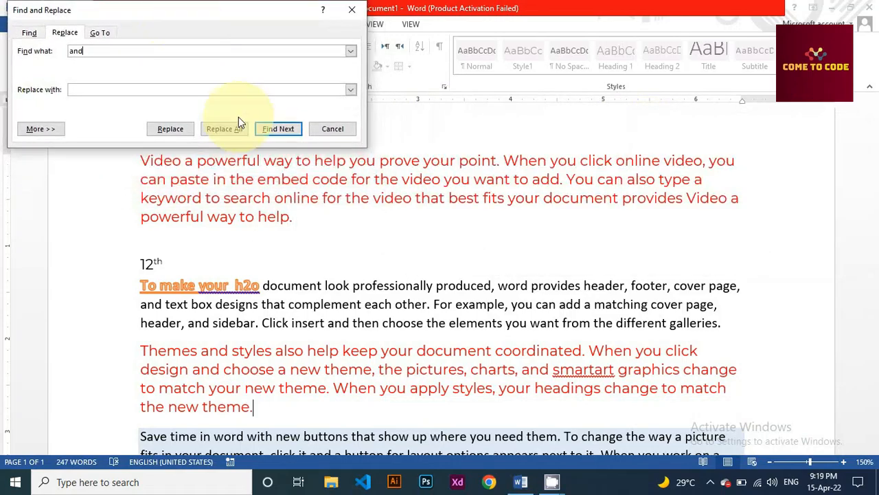
{"action": "left_click", "coordinate": [279, 128]}
{"action": "left_click_drag", "start_coordinate": [281, 134], "coordinate": [305, 242]}
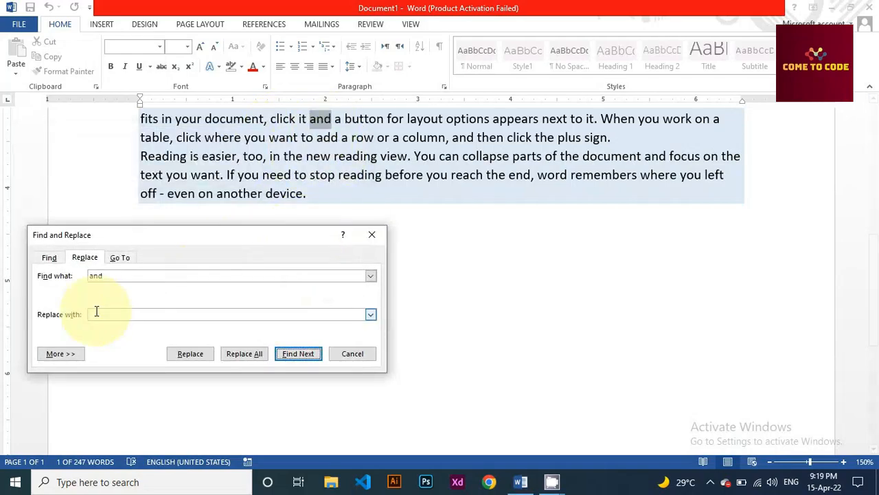
Replace the found "and" in "click it and a button" with "end"
{"action": "left_click", "coordinate": [129, 314]}
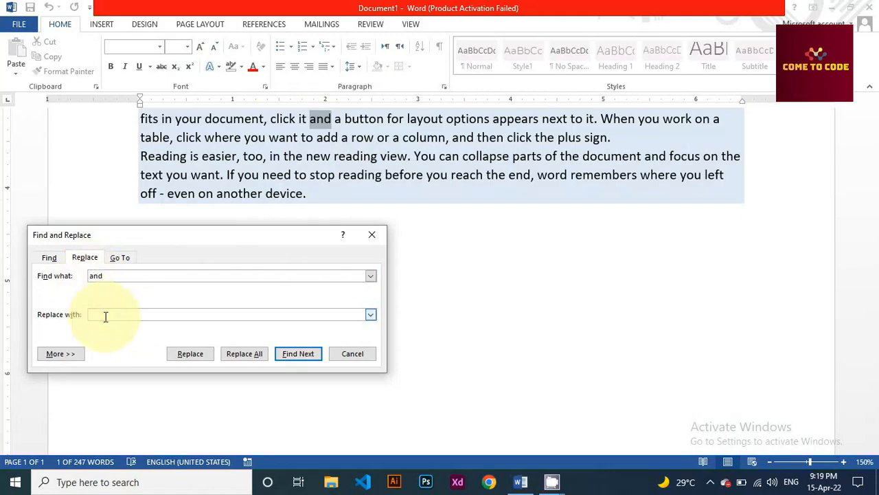
{"action": "type", "text": "end"}
{"action": "left_click", "coordinate": [191, 357]}
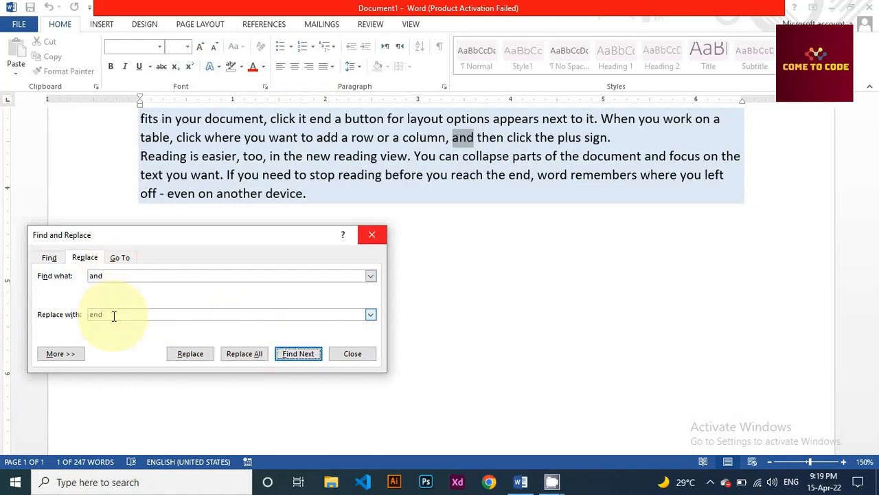
Replace all remaining occurrences of "and" with "end" and close Find and Replace
{"action": "left_click", "coordinate": [245, 354]}
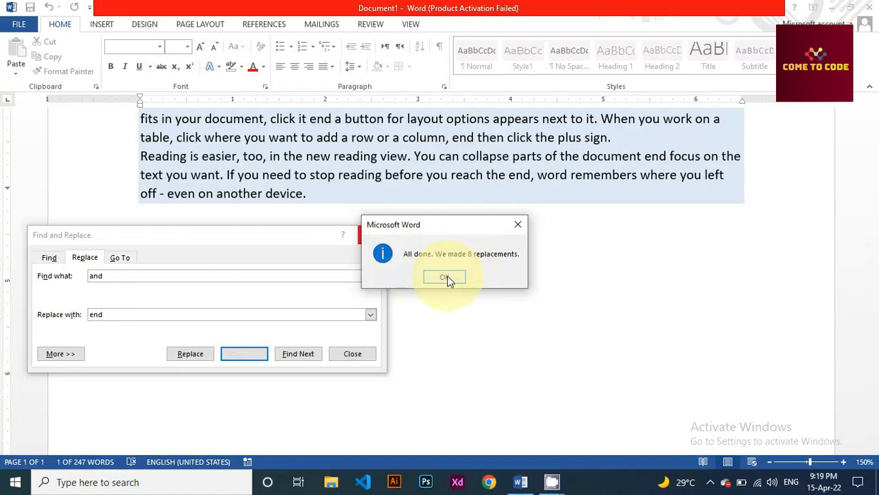
{"action": "left_click", "coordinate": [448, 275]}
{"action": "left_click", "coordinate": [353, 355]}
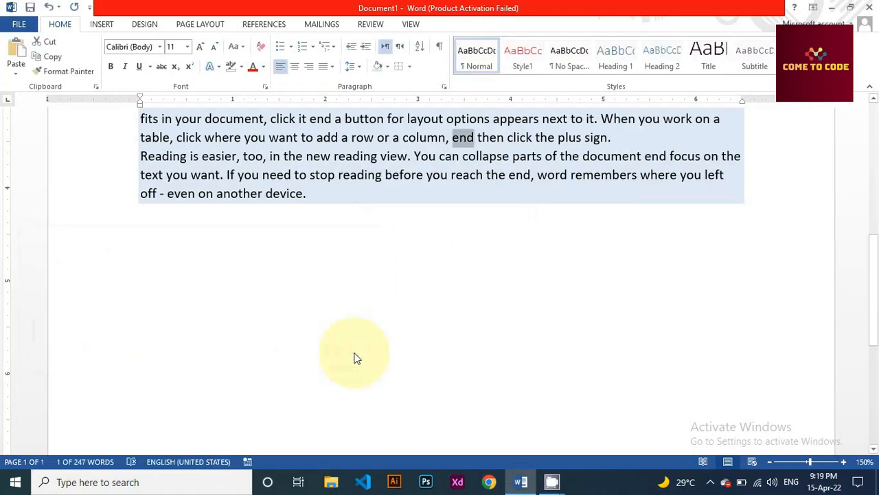
Review the replaced words throughout the document, including a view of the whole page
{"action": "scroll", "coordinate": [474, 233], "scroll_direction": "up", "scroll_amount": 3}
{"action": "scroll", "coordinate": [474, 229], "scroll_direction": "up", "scroll_amount": 6}
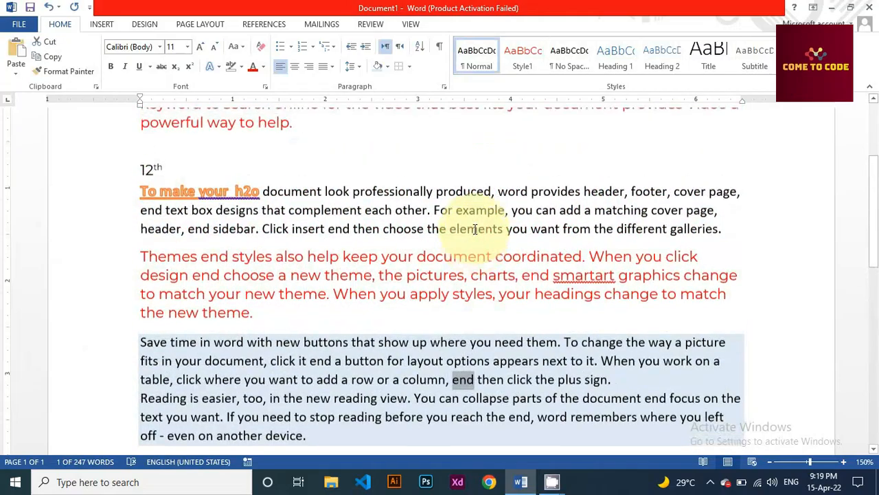
{"action": "scroll", "coordinate": [474, 228], "scroll_direction": "down", "scroll_amount": 10}
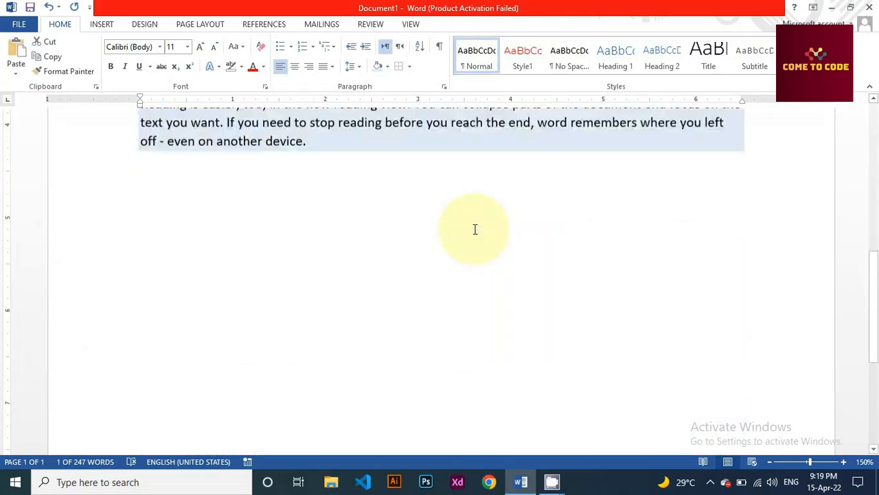
{"action": "scroll", "coordinate": [474, 228], "scroll_direction": "up", "scroll_amount": 3}
{"action": "scroll", "coordinate": [474, 229], "scroll_direction": "up", "scroll_amount": 6}
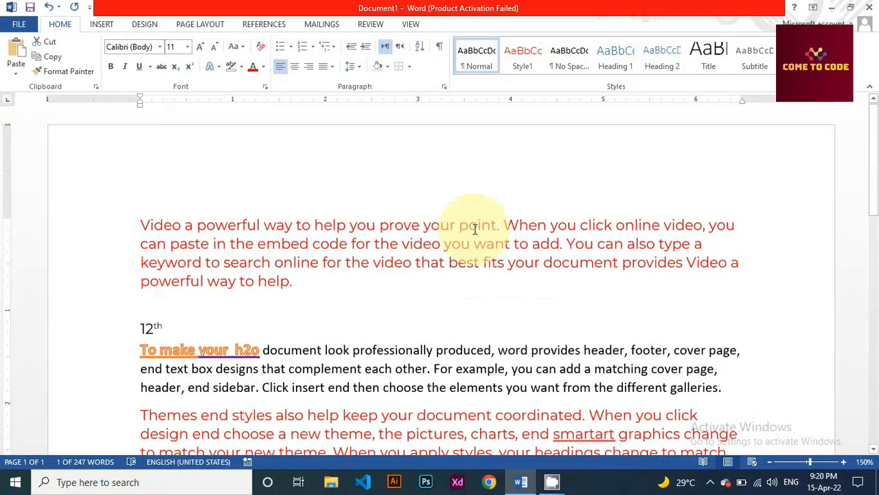
{"action": "scroll", "coordinate": [474, 229], "scroll_direction": "down", "scroll_amount": 3}
{"action": "scroll", "coordinate": [474, 229], "scroll_direction": "down", "scroll_amount": 4}
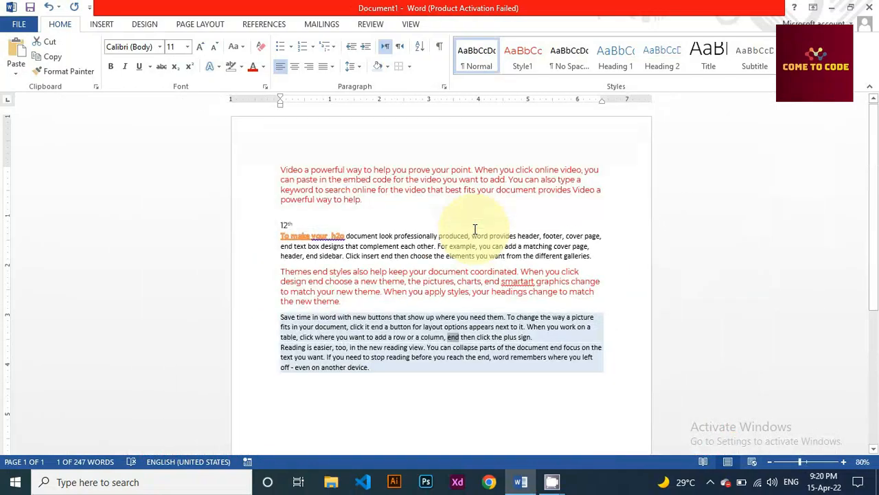
{"action": "left_click", "coordinate": [769, 463]}
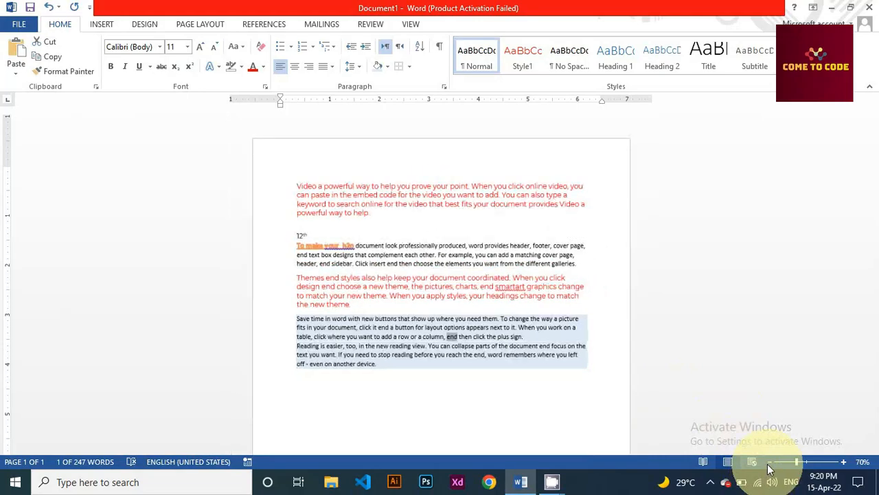
{"action": "left_click", "coordinate": [770, 463]}
{"action": "left_click", "coordinate": [769, 463]}
{"action": "left_click", "coordinate": [769, 463]}
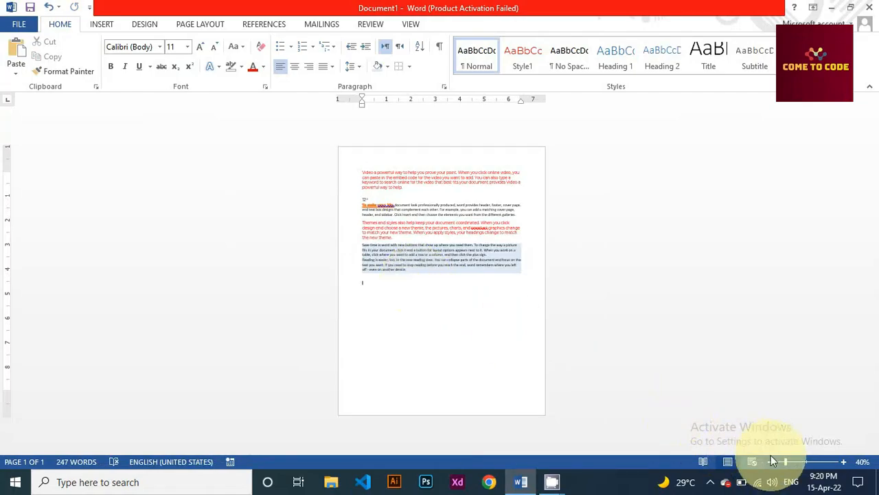
{"action": "left_click", "coordinate": [845, 462]}
{"action": "left_click", "coordinate": [844, 463]}
{"action": "left_click", "coordinate": [844, 462]}
{"action": "left_click", "coordinate": [844, 462]}
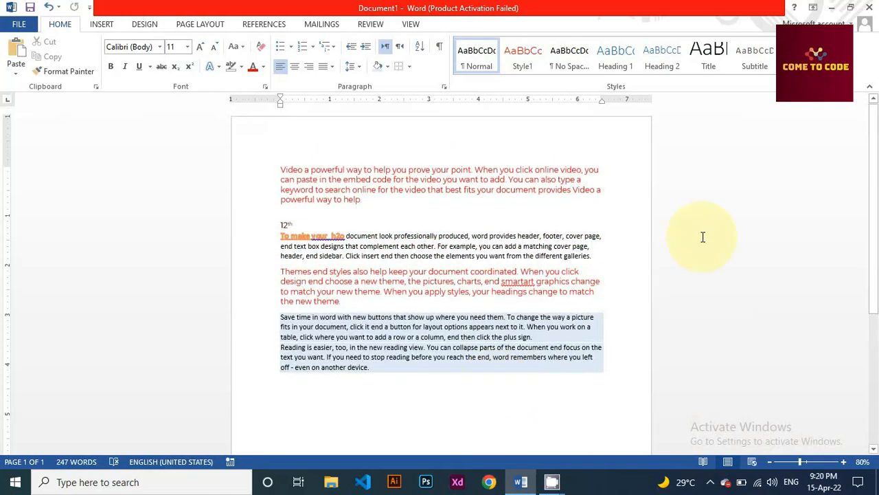
Select all the text in the document, clear its formatting, and deselect it
{"action": "left_click", "coordinate": [817, 73]}
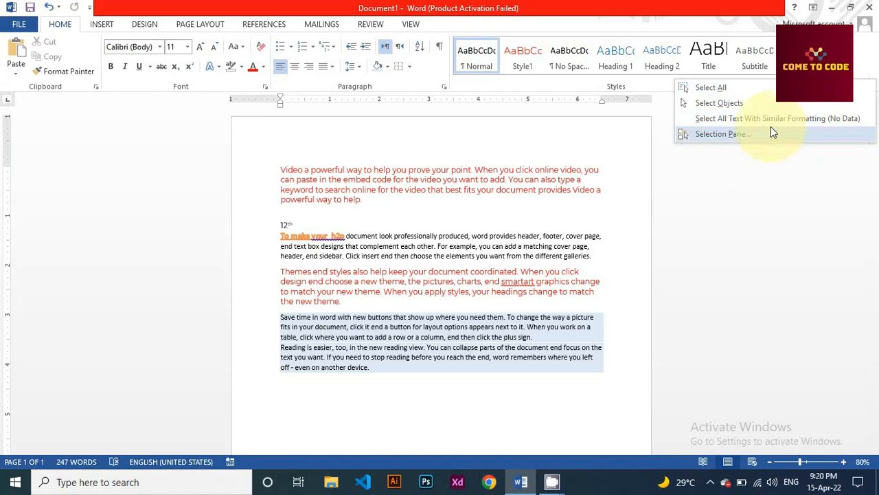
{"action": "left_click", "coordinate": [715, 87]}
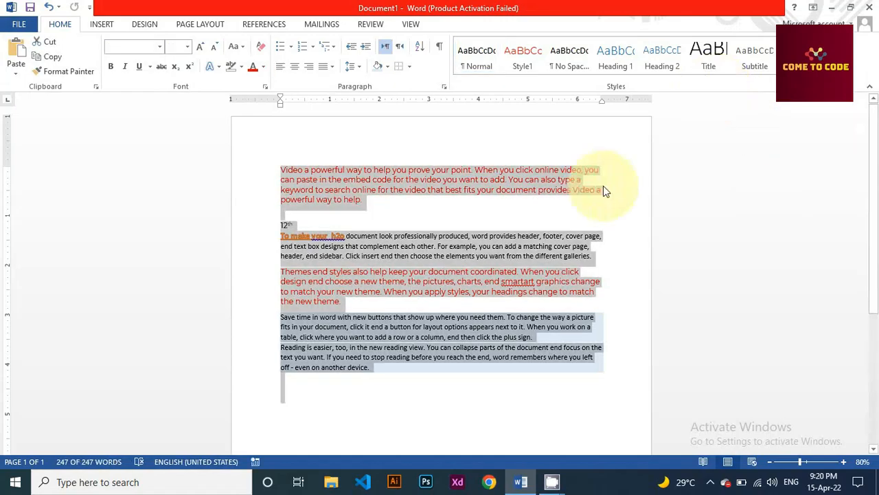
{"action": "scroll", "coordinate": [471, 259], "scroll_direction": "down", "scroll_amount": 1}
{"action": "scroll", "coordinate": [471, 259], "scroll_direction": "down", "scroll_amount": 5}
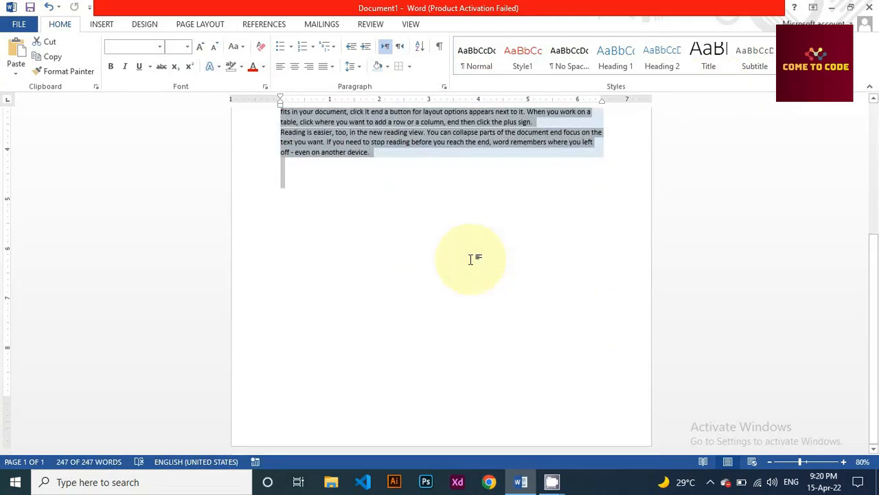
{"action": "scroll", "coordinate": [471, 259], "scroll_direction": "up", "scroll_amount": 3}
{"action": "scroll", "coordinate": [471, 261], "scroll_direction": "up", "scroll_amount": 3}
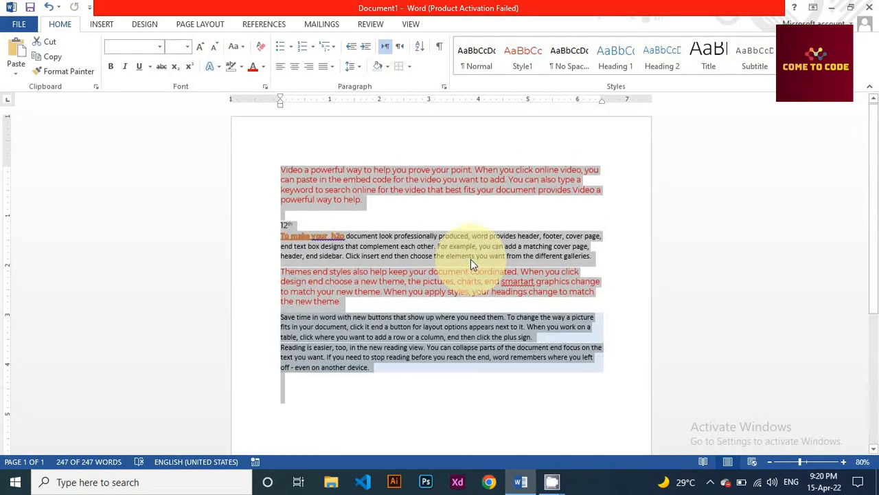
{"action": "scroll", "coordinate": [470, 259], "scroll_direction": "up", "scroll_amount": 4, "text": "ctrl"}
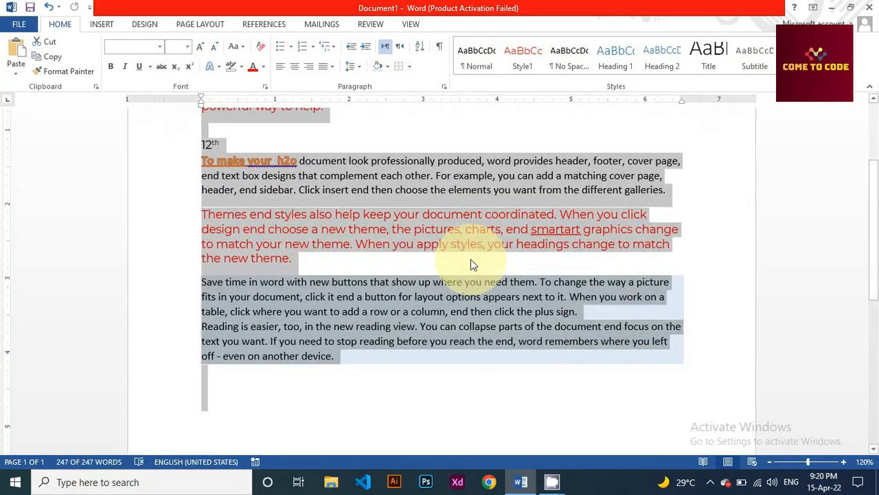
{"action": "scroll", "coordinate": [471, 259], "scroll_direction": "up", "scroll_amount": 3}
{"action": "scroll", "coordinate": [471, 261], "scroll_direction": "down", "scroll_amount": 2}
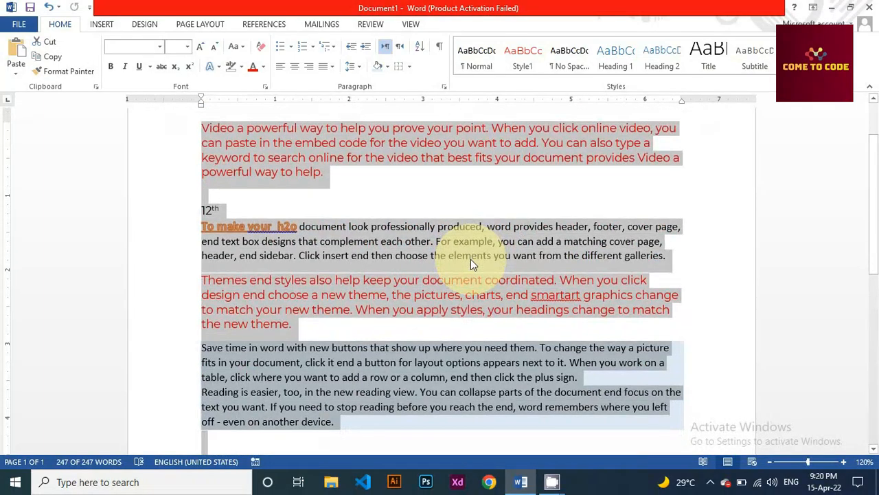
{"action": "left_click", "coordinate": [262, 49]}
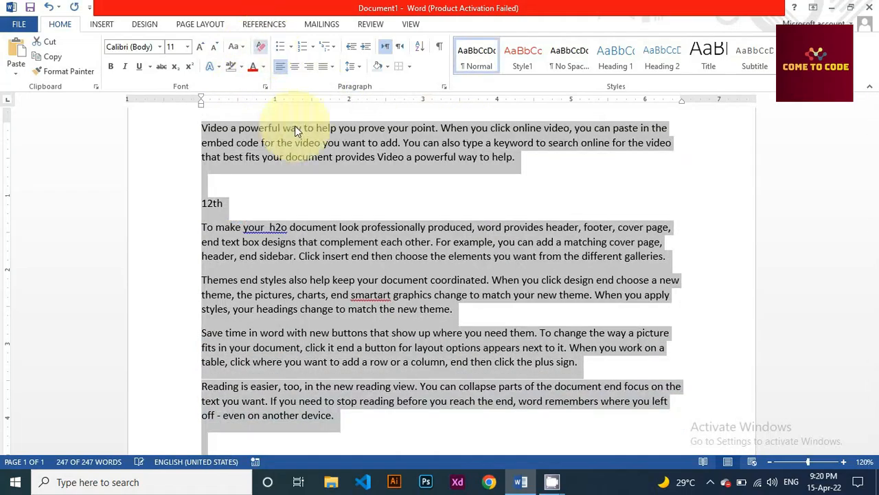
{"action": "left_click", "coordinate": [292, 197]}
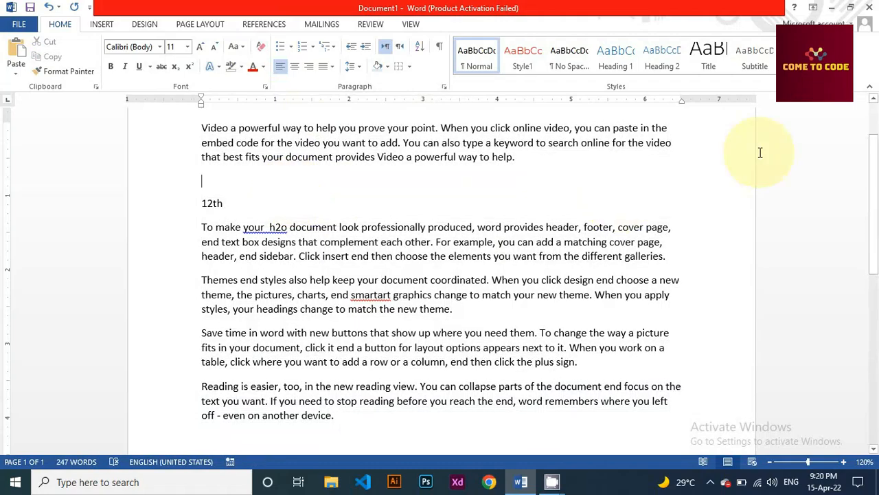
{"action": "left_click", "coordinate": [816, 74]}
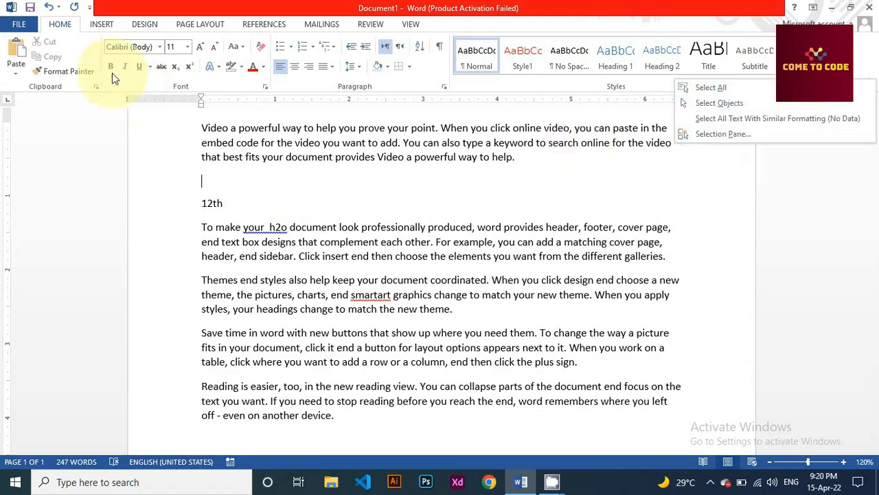
{"action": "left_click", "coordinate": [102, 26]}
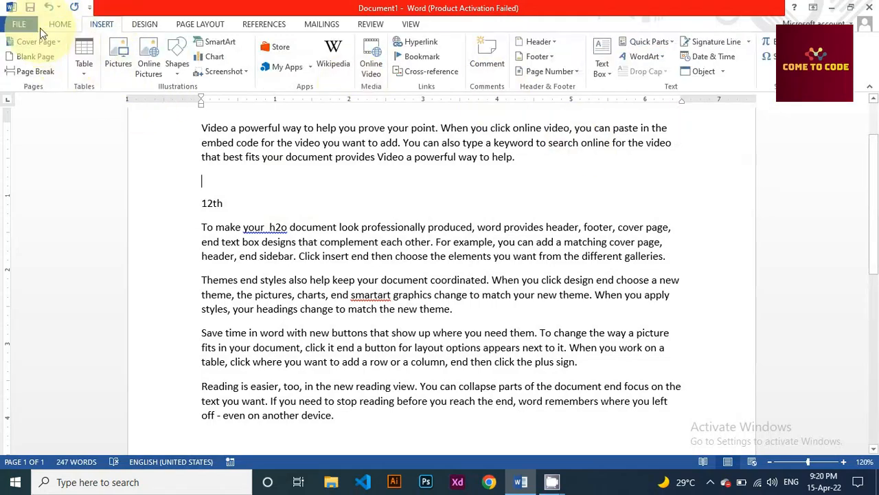
{"action": "left_click", "coordinate": [60, 24]}
{"action": "left_click", "coordinate": [800, 71]}
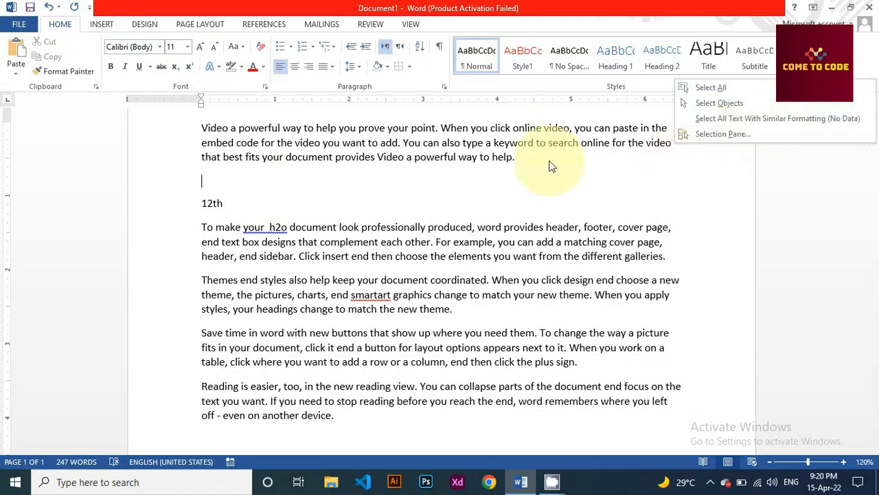
{"action": "left_click", "coordinate": [473, 158]}
{"action": "scroll", "coordinate": [481, 167], "scroll_direction": "up", "scroll_amount": 2}
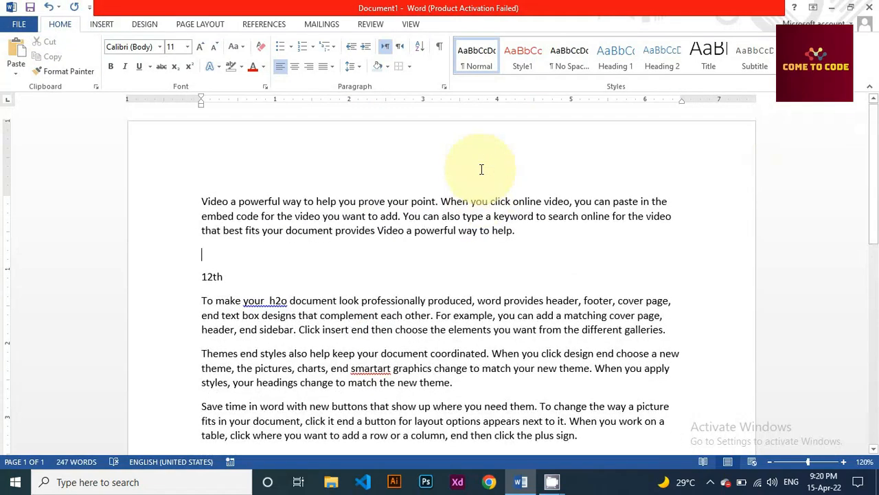